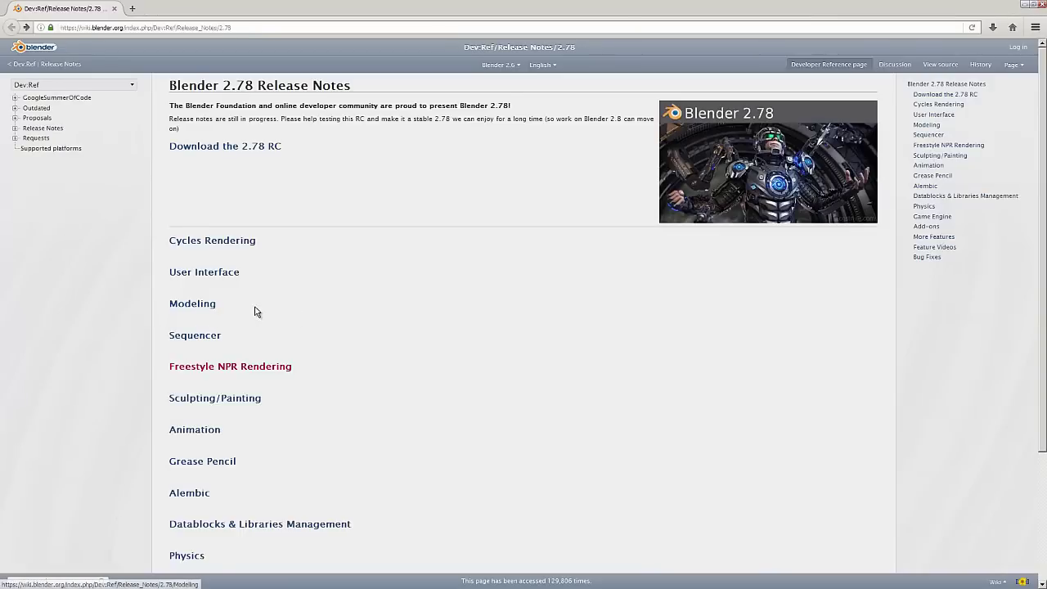
Step: Follow the Modeling link to the 'Blender 2.78: Modeling' release notes page
{"action": "left_click", "coordinate": [204, 305]}
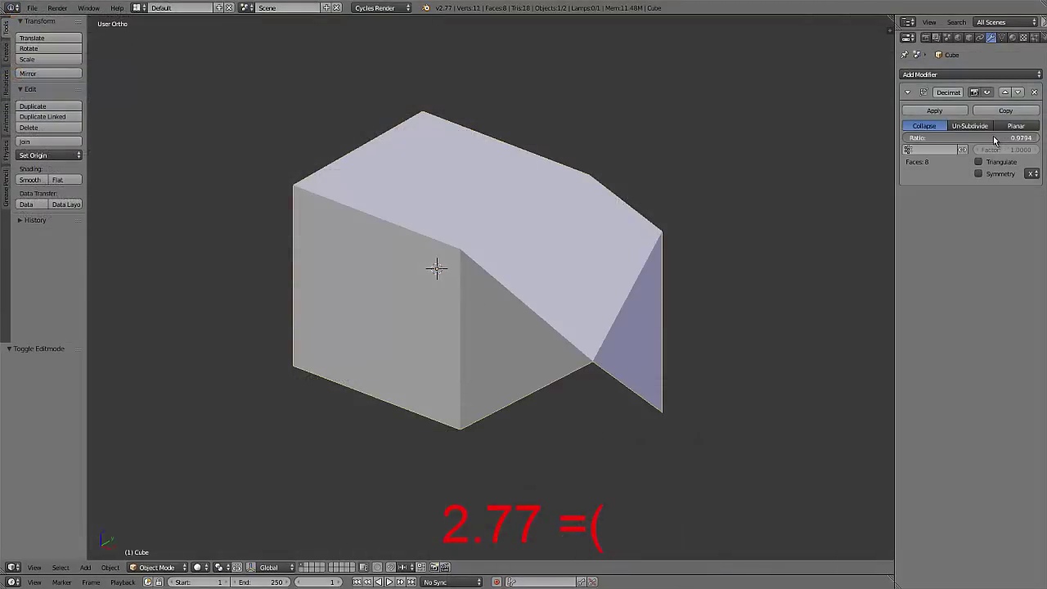
Step: Lower the cube's Decimate Ratio from 1.0 to about 0.535 so it collapses into fewer faces
{"action": "mouse_move", "coordinate": [998, 142]}
{"action": "left_mouse_down"}
{"action": "mouse_move", "coordinate": [940, 142]}
{"action": "mouse_move", "coordinate": [991, 143]}
{"action": "left_mouse_up"}
{"action": "middle_click_drag", "start_coordinate": [589, 270], "coordinate": [547, 229]}
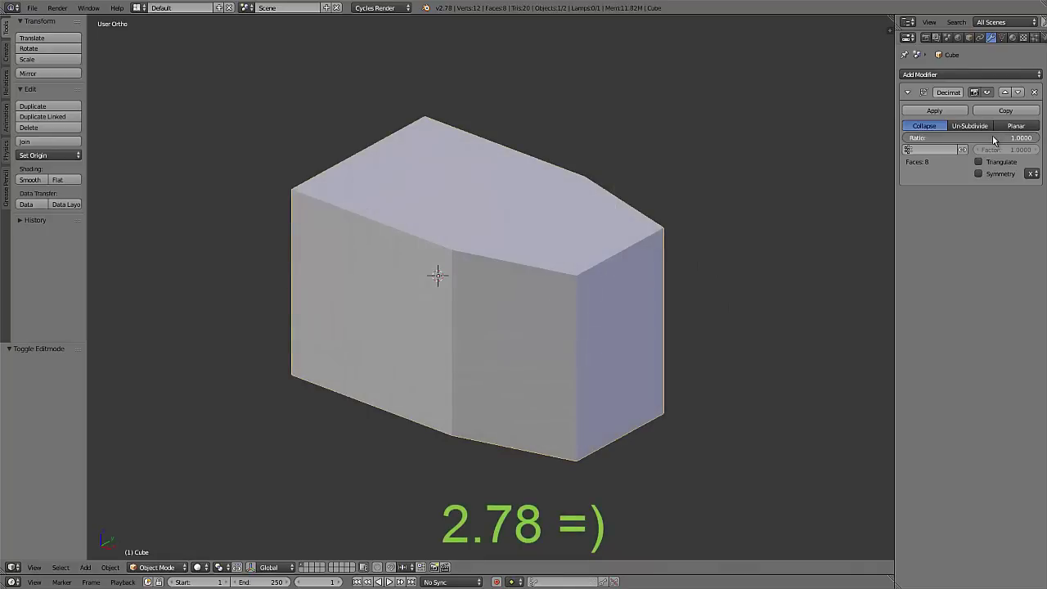
{"action": "left_click_drag", "start_coordinate": [994, 141], "coordinate": [918, 140]}
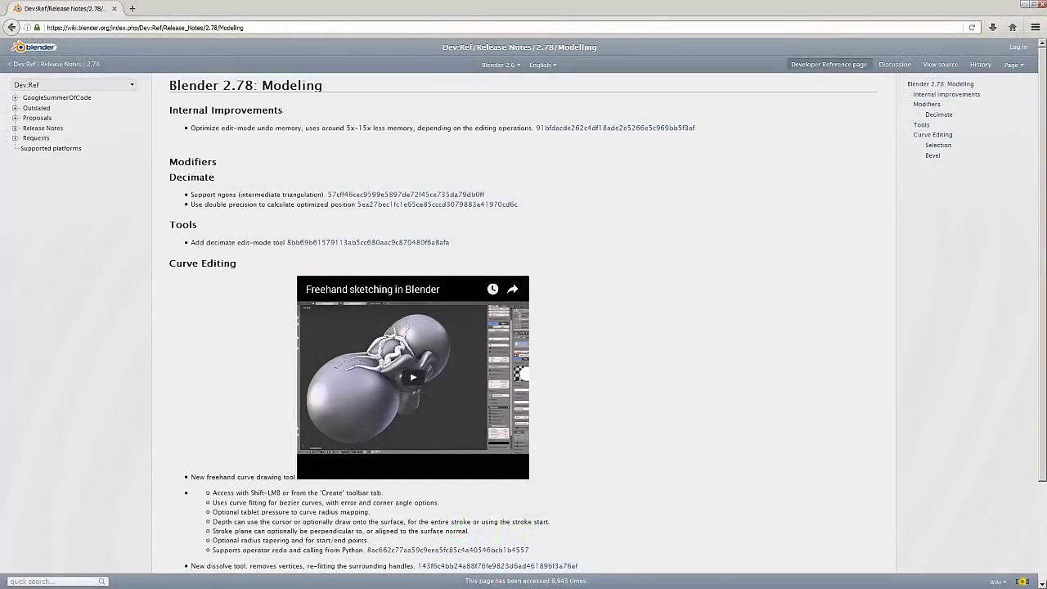
{"action": "scroll", "coordinate": [524, 327], "scroll_direction": "down", "scroll_amount": 2}
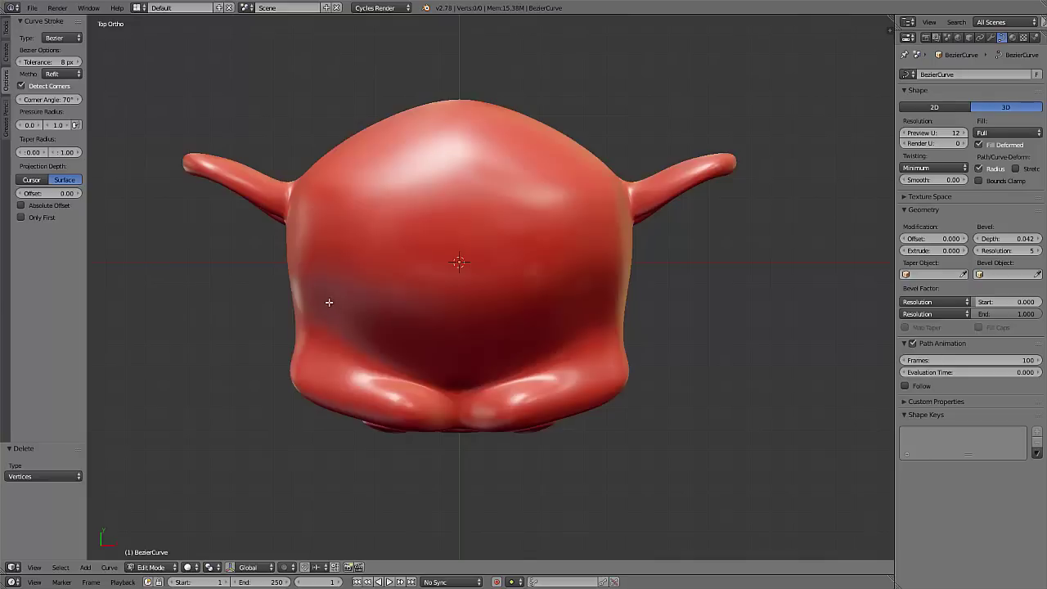
Step: Draw freehand curve strands across the monkey's face and chin to form a beard
{"action": "mouse_move", "coordinate": [327, 301]}
{"action": "left_mouse_down"}
{"action": "mouse_move", "coordinate": [523, 309]}
{"action": "mouse_move", "coordinate": [572, 294]}
{"action": "left_mouse_up"}
{"action": "mouse_move", "coordinate": [328, 286]}
{"action": "left_mouse_down"}
{"action": "mouse_move", "coordinate": [381, 320]}
{"action": "mouse_move", "coordinate": [573, 319]}
{"action": "left_mouse_up"}
{"action": "mouse_move", "coordinate": [352, 299]}
{"action": "left_mouse_down"}
{"action": "mouse_move", "coordinate": [561, 278]}
{"action": "mouse_move", "coordinate": [531, 249]}
{"action": "mouse_move", "coordinate": [539, 247]}
{"action": "left_mouse_up"}
{"action": "left_click_drag", "start_coordinate": [370, 244], "coordinate": [439, 255]}
{"action": "middle_click_drag", "start_coordinate": [438, 255], "coordinate": [409, 294]}
{"action": "scroll", "coordinate": [386, 241], "scroll_direction": "down", "scroll_amount": 3}
{"action": "scroll", "coordinate": [430, 321], "scroll_direction": "up", "scroll_amount": 3}
{"action": "left_click_drag", "start_coordinate": [266, 393], "coordinate": [349, 318]}
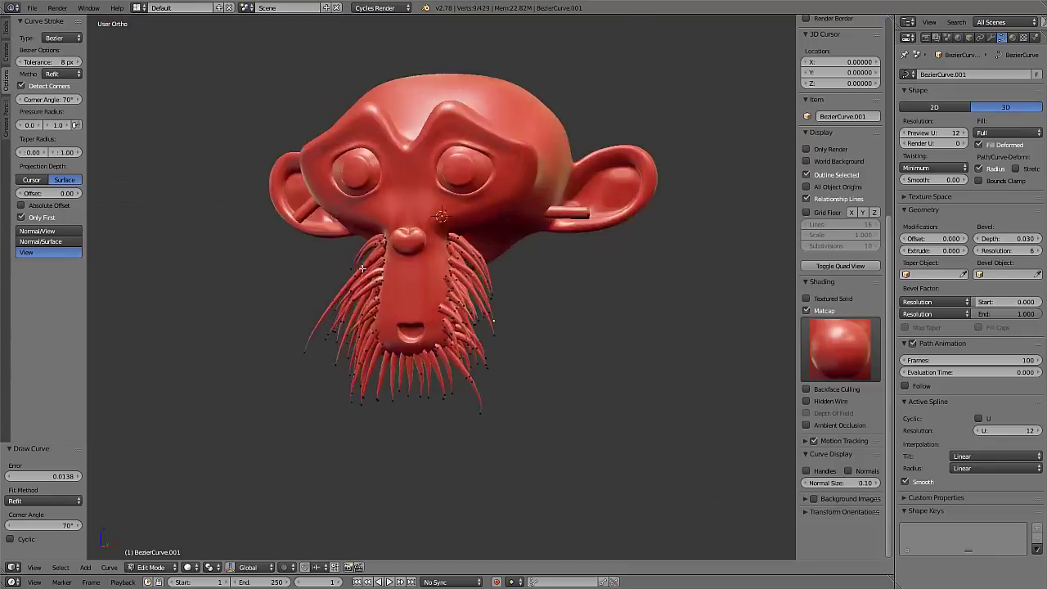
{"action": "scroll", "coordinate": [413, 245], "scroll_direction": "up", "scroll_amount": 3}
{"action": "left_click_drag", "start_coordinate": [524, 455], "coordinate": [432, 339]}
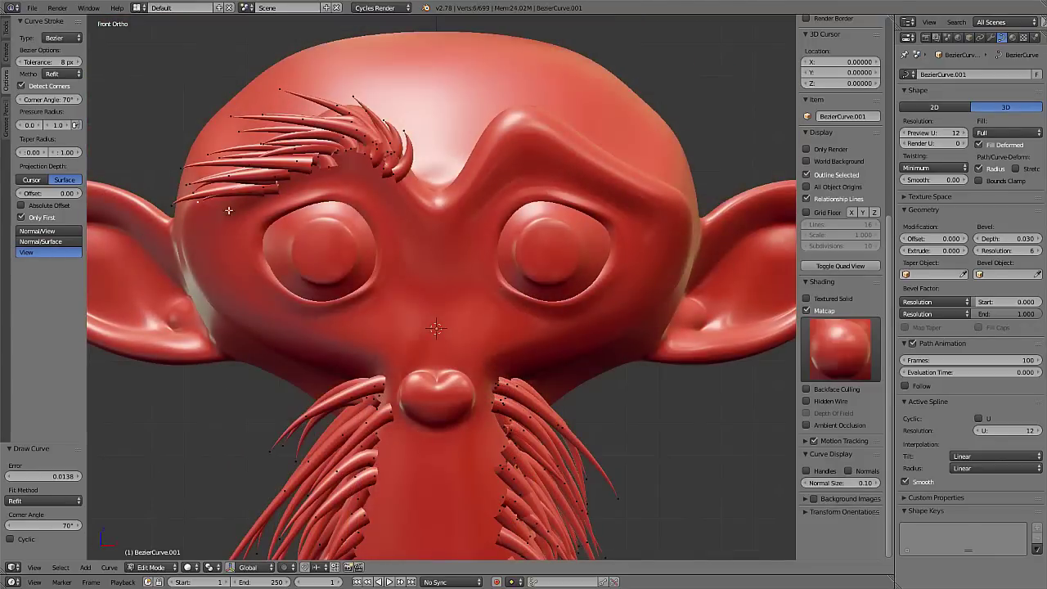
{"action": "scroll", "coordinate": [436, 168], "scroll_direction": "up", "scroll_amount": 2}
Step: Draw several curve strands along the monkey's right eyebrow
{"action": "mouse_move", "coordinate": [436, 169]}
{"action": "left_mouse_down"}
{"action": "mouse_move", "coordinate": [464, 100]}
{"action": "mouse_move", "coordinate": [515, 78]}
{"action": "mouse_move", "coordinate": [634, 135]}
{"action": "left_mouse_up"}
{"action": "left_click_drag", "start_coordinate": [544, 123], "coordinate": [720, 180]}
{"action": "left_click_drag", "start_coordinate": [499, 135], "coordinate": [491, 115]}
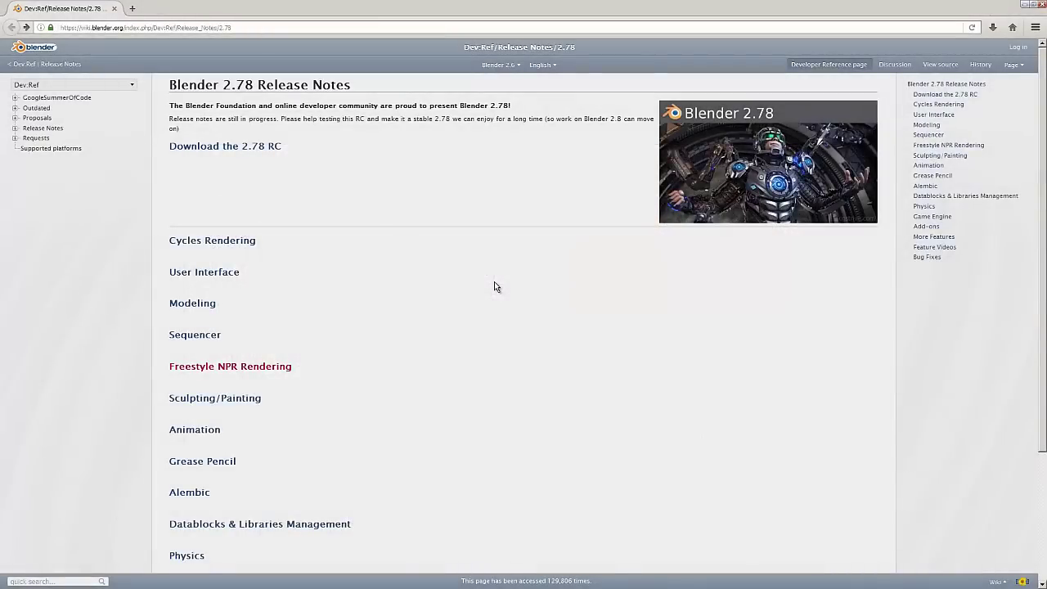
{"action": "middle_click_drag", "start_coordinate": [494, 286], "coordinate": [489, 327]}
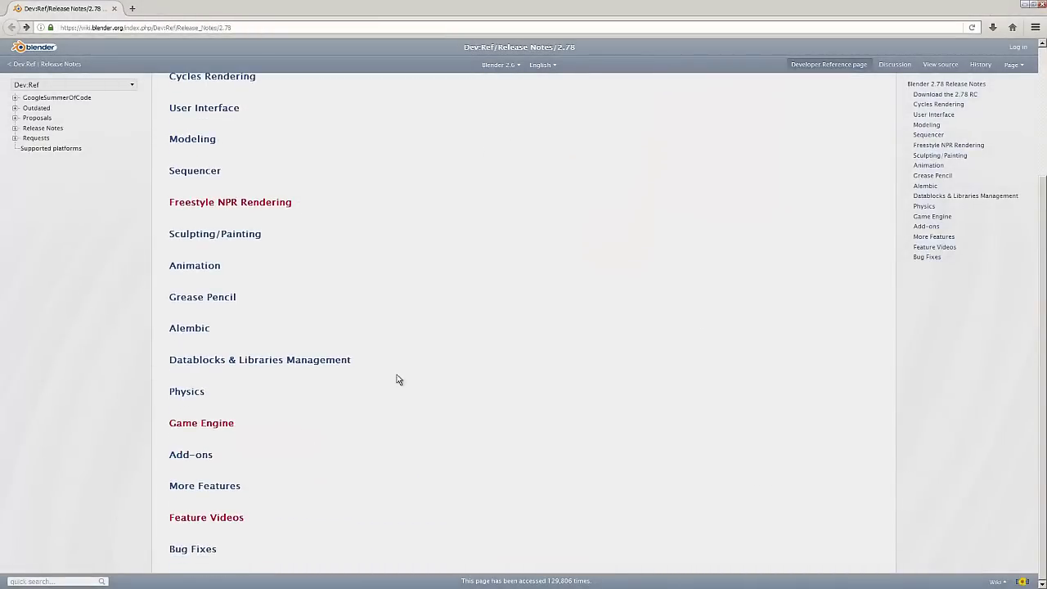
Step: Open the 2.78 Add-ons notes, then build a 3D room from the drawn outline with Archimesh
{"action": "left_click", "coordinate": [203, 463]}
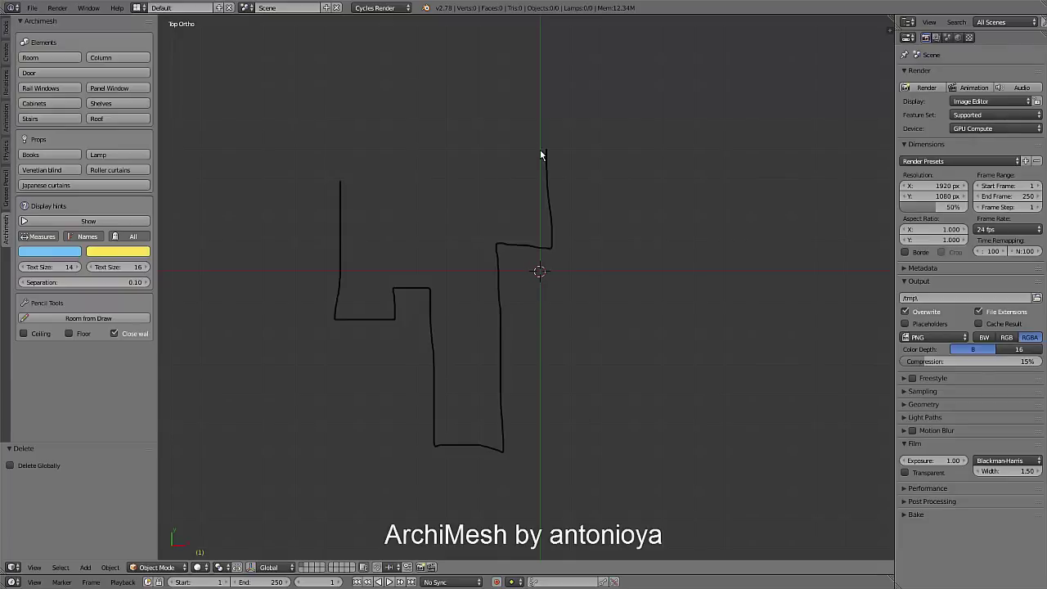
{"action": "left_click", "coordinate": [89, 319]}
{"action": "mouse_move", "coordinate": [88, 318]}
{"action": "middle_mouse_down"}
{"action": "mouse_move", "coordinate": [316, 228]}
{"action": "mouse_move", "coordinate": [441, 259]}
{"action": "mouse_move", "coordinate": [514, 344]}
{"action": "mouse_move", "coordinate": [542, 283]}
{"action": "mouse_move", "coordinate": [290, 265]}
{"action": "middle_mouse_up"}
{"action": "scroll", "coordinate": [442, 259], "scroll_direction": "up", "scroll_amount": 5}
{"action": "scroll", "coordinate": [515, 344], "scroll_direction": "down", "scroll_amount": 5}
{"action": "key", "text": "Tab"}
{"action": "key", "text": "Tab"}
Step: Add an Archimesh shelf unit to the room with its Sides set to 4 Legs
{"action": "left_click", "coordinate": [112, 154]}
{"action": "scroll", "coordinate": [361, 161], "scroll_direction": "up", "scroll_amount": 5}
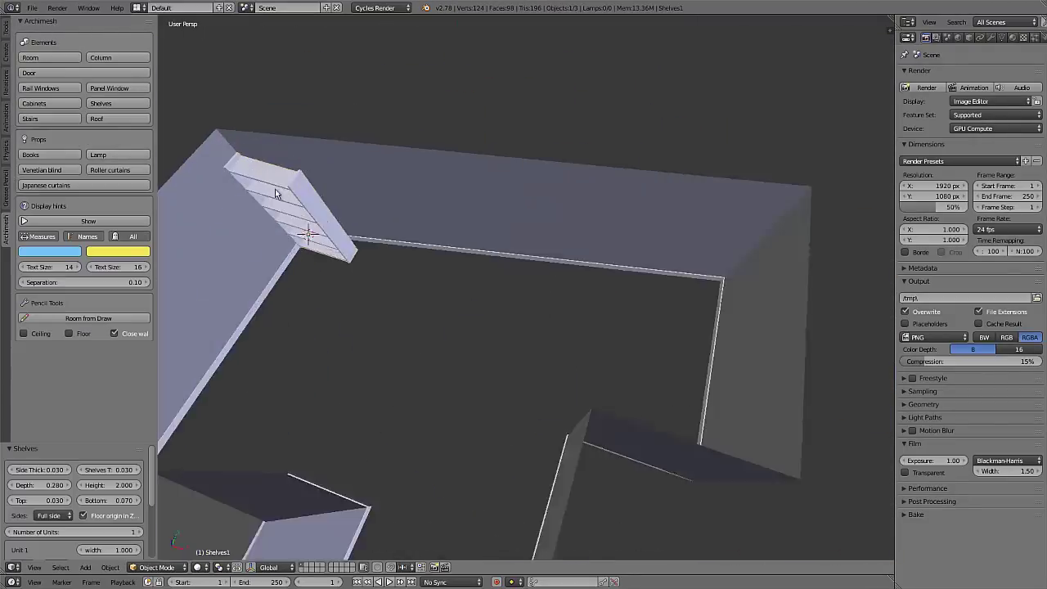
{"action": "middle_click_drag", "start_coordinate": [361, 160], "coordinate": [363, 270]}
{"action": "scroll", "coordinate": [97, 286], "scroll_direction": "down", "scroll_amount": 2}
{"action": "scroll", "coordinate": [97, 287], "scroll_direction": "down", "scroll_amount": 1}
{"action": "left_click", "coordinate": [55, 355]}
{"action": "left_click", "coordinate": [78, 319]}
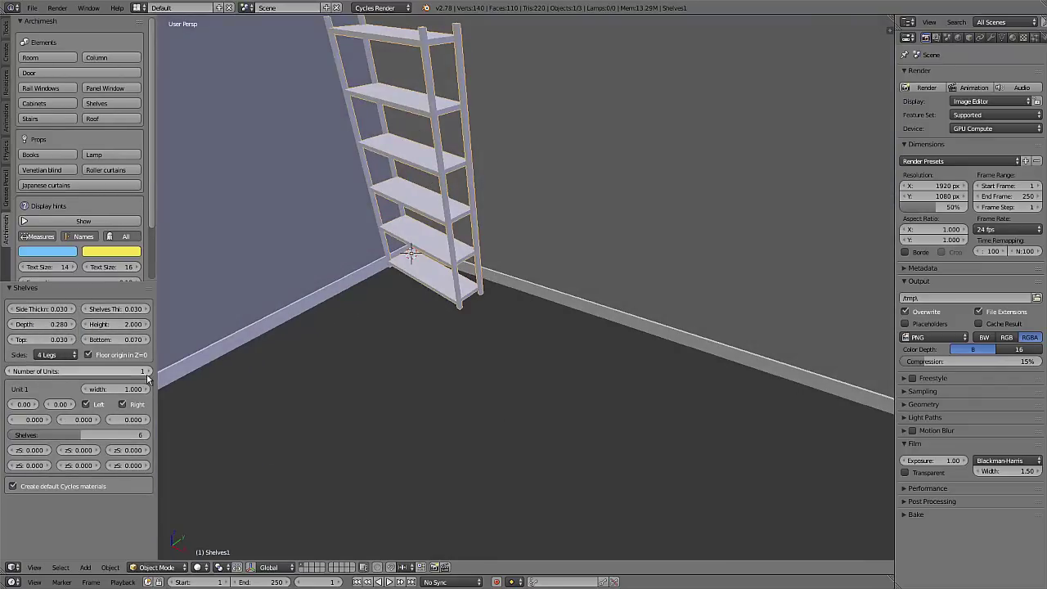
Step: From top view, rotate the shelf and move it against the wall
{"action": "key", "text": "KP_7"}
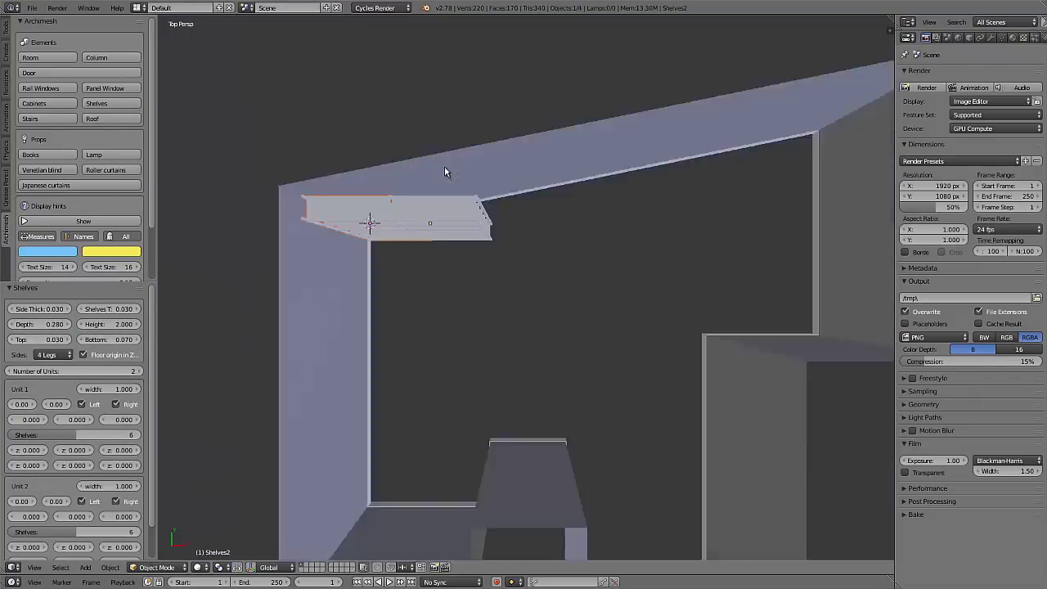
{"action": "scroll", "coordinate": [444, 171], "scroll_direction": "up", "scroll_amount": 3}
{"action": "key", "text": "r"}
{"action": "left_click", "coordinate": [540, 231]}
{"action": "key", "text": "g"}
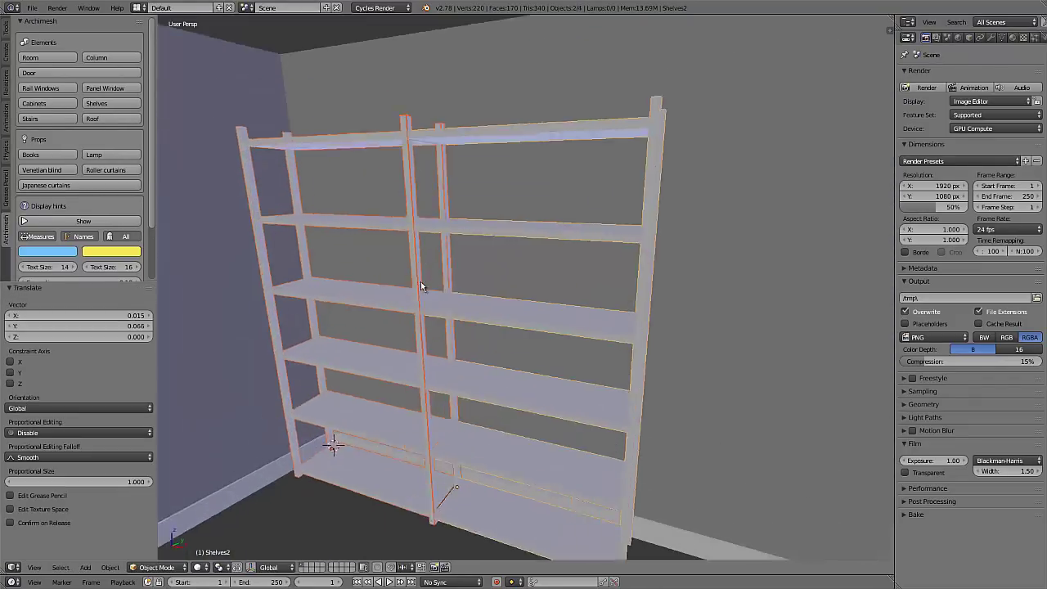
{"action": "scroll", "coordinate": [524, 327], "scroll_direction": "down", "scroll_amount": 3}
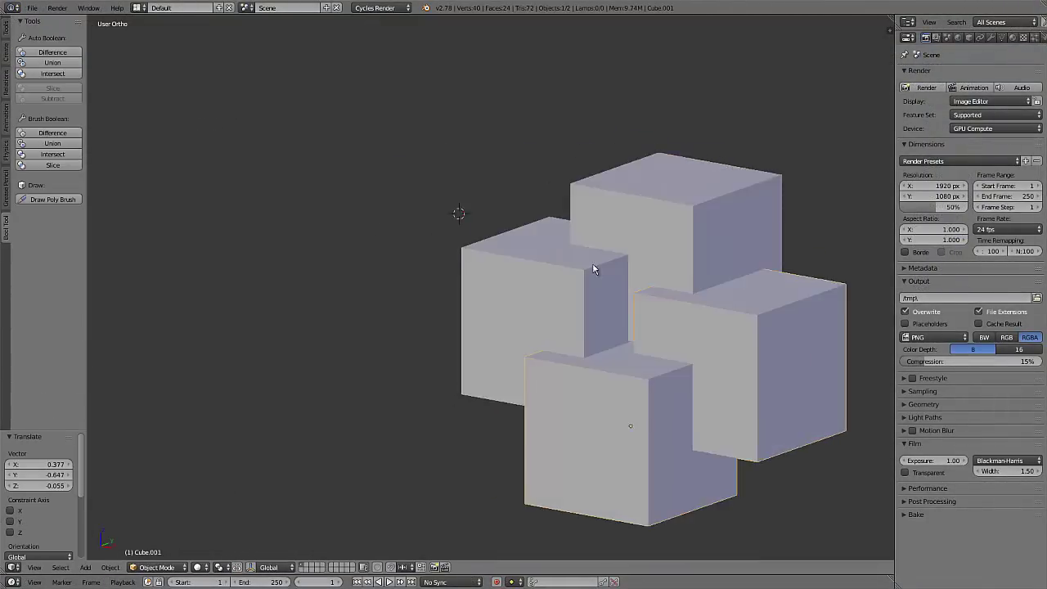
Step: Duplicate the cube pair into four cubes and merge them with Auto Boolean Difference
{"action": "middle_click_drag", "start_coordinate": [591, 269], "coordinate": [95, 129], "text": "shift"}
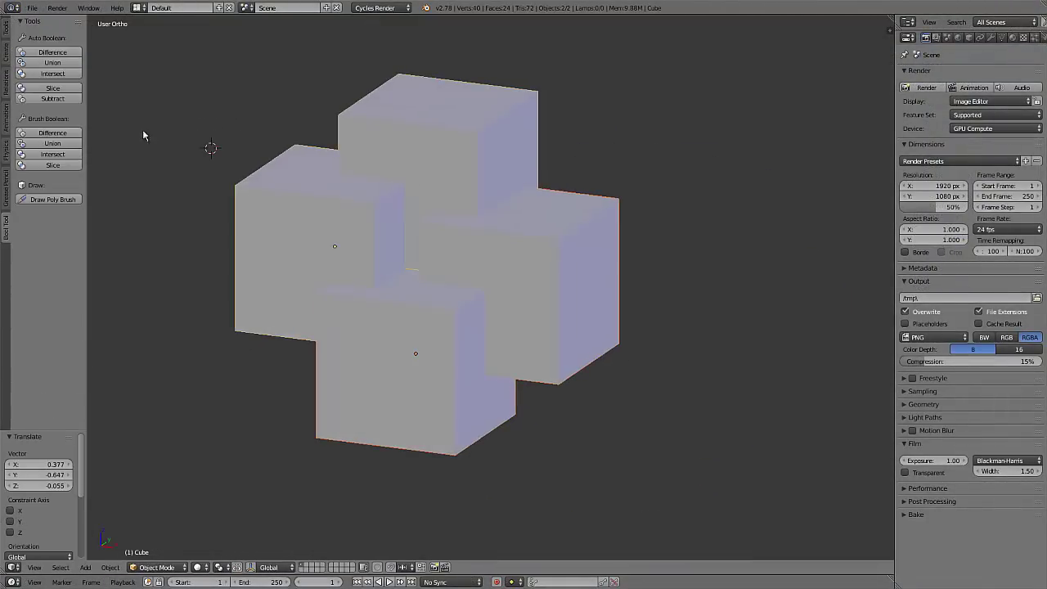
{"action": "left_click", "coordinate": [52, 52]}
{"action": "middle_click_drag", "start_coordinate": [436, 243], "coordinate": [409, 236]}
{"action": "scroll", "coordinate": [409, 237], "scroll_direction": "up", "scroll_amount": 2}
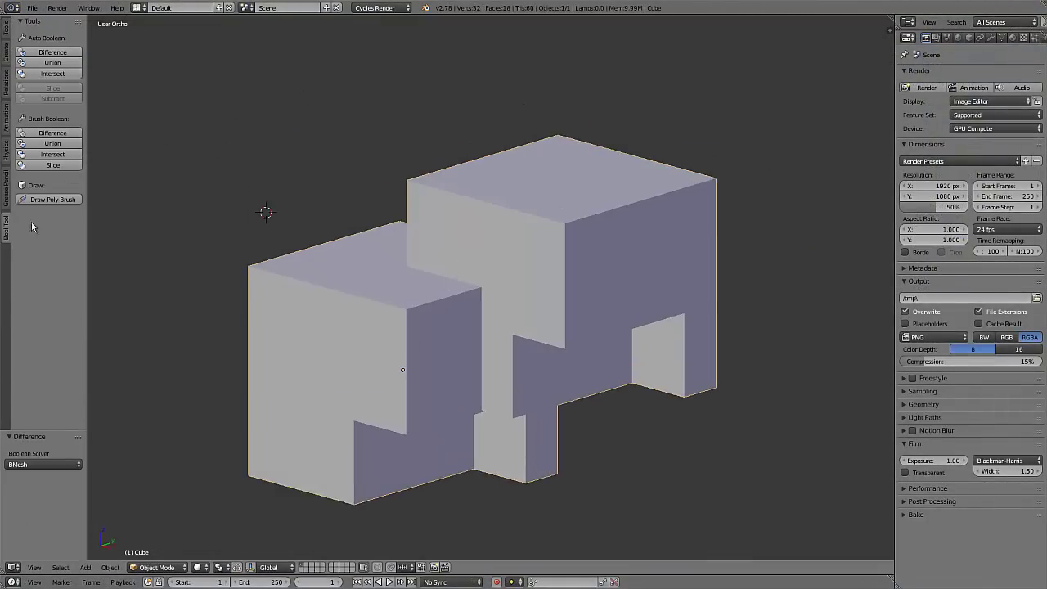
Step: Draw a poly brush loop around the object's top and cut it away
{"action": "left_click", "coordinate": [52, 199]}
{"action": "mouse_move", "coordinate": [200, 354]}
{"action": "left_mouse_down"}
{"action": "mouse_move", "coordinate": [326, 271]}
{"action": "mouse_move", "coordinate": [556, 238]}
{"action": "mouse_move", "coordinate": [138, 288]}
{"action": "mouse_move", "coordinate": [148, 309]}
{"action": "left_mouse_up"}
{"action": "key", "text": "Return"}
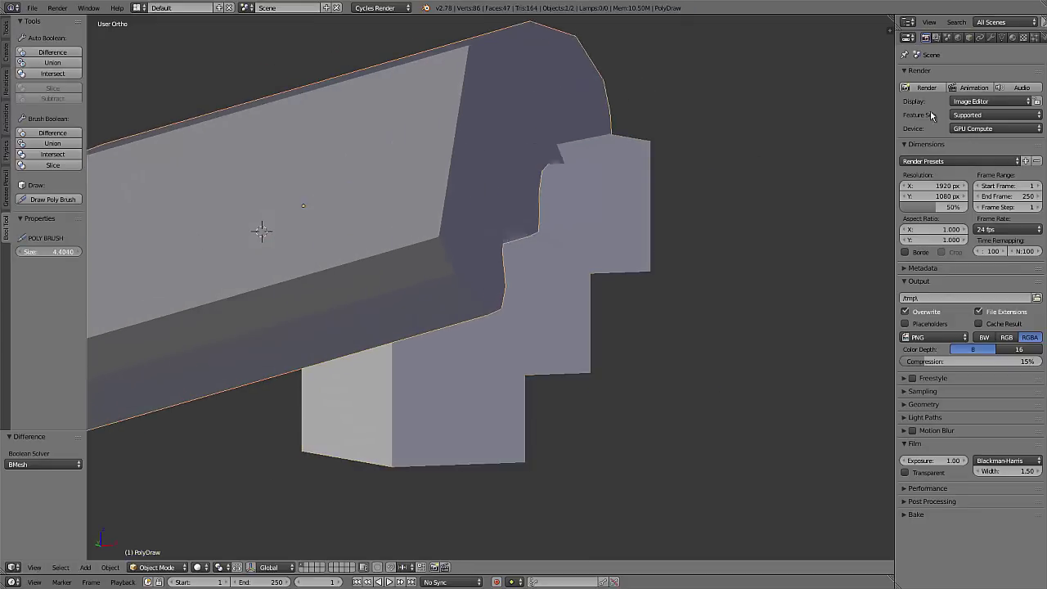
{"action": "left_click", "coordinate": [53, 133]}
{"action": "scroll", "coordinate": [133, 152], "scroll_direction": "down", "scroll_amount": 5}
{"action": "mouse_move", "coordinate": [134, 152]}
{"action": "middle_mouse_down"}
{"action": "mouse_move", "coordinate": [603, 243]}
{"action": "mouse_move", "coordinate": [423, 247]}
{"action": "middle_mouse_up"}
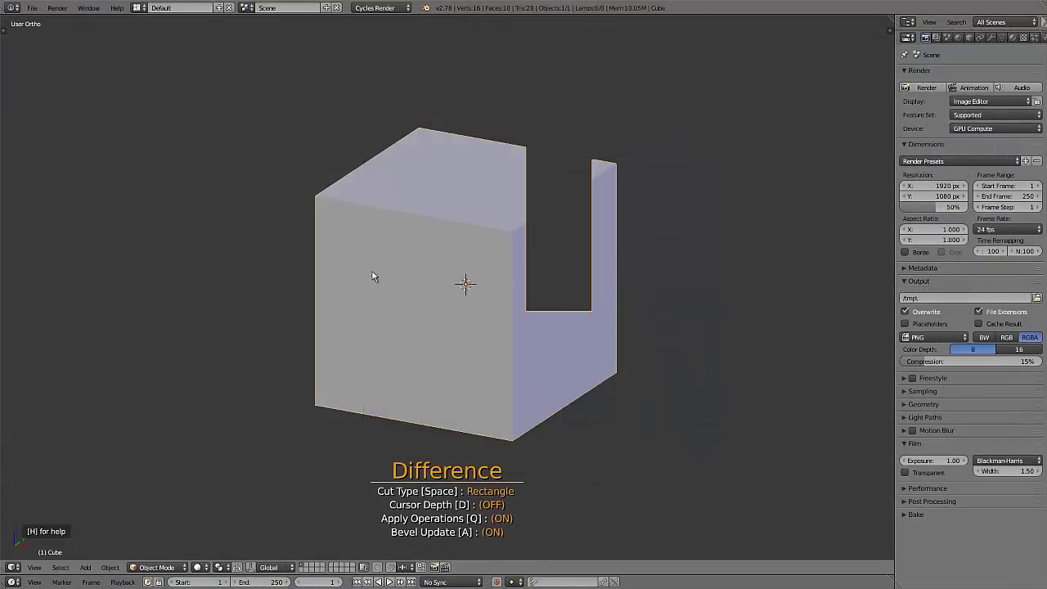
Step: Carve a rectangular hole in the cube's front face and a line-cut notch in its top
{"action": "left_click_drag", "start_coordinate": [346, 263], "coordinate": [430, 357]}
{"action": "middle_click_drag", "start_coordinate": [430, 358], "coordinate": [462, 263]}
{"action": "key", "text": "space"}
{"action": "left_click", "coordinate": [328, 166]}
{"action": "left_click", "coordinate": [580, 146]}
{"action": "left_click", "coordinate": [437, 77]}
{"action": "key", "text": "Return"}
{"action": "mouse_move", "coordinate": [458, 166]}
{"action": "middle_mouse_down"}
{"action": "mouse_move", "coordinate": [474, 173]}
{"action": "mouse_move", "coordinate": [458, 171]}
{"action": "middle_mouse_up"}
Step: Carve several circular holes into the cube with the Circle cut type
{"action": "key", "text": "space"}
{"action": "left_click_drag", "start_coordinate": [393, 184], "coordinate": [443, 217]}
{"action": "left_click_drag", "start_coordinate": [498, 344], "coordinate": [530, 357]}
{"action": "left_click_drag", "start_coordinate": [499, 240], "coordinate": [516, 250]}
{"action": "left_click_drag", "start_coordinate": [515, 186], "coordinate": [524, 201]}
{"action": "middle_click_drag", "start_coordinate": [524, 200], "coordinate": [418, 320]}
{"action": "left_click_drag", "start_coordinate": [418, 320], "coordinate": [438, 376]}
{"action": "middle_click_drag", "start_coordinate": [437, 376], "coordinate": [306, 283]}
{"action": "middle_click_drag", "start_coordinate": [306, 283], "coordinate": [454, 299]}
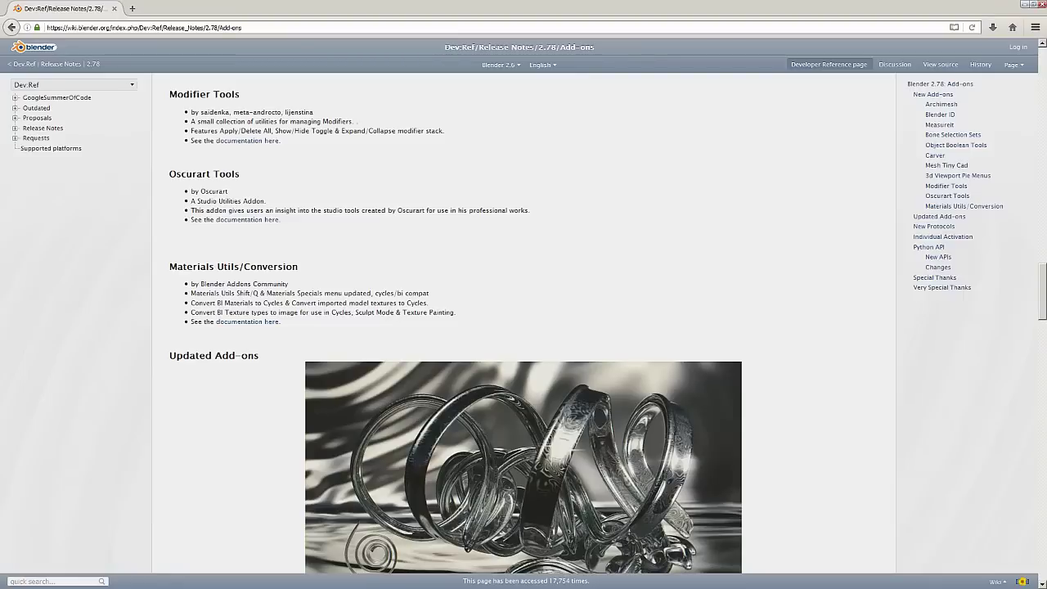
Step: Toggle the modifiers' viewport visibility off and on, then collapse all modifier panels with Toggle Stack
{"action": "key", "text": "alt+Tab"}
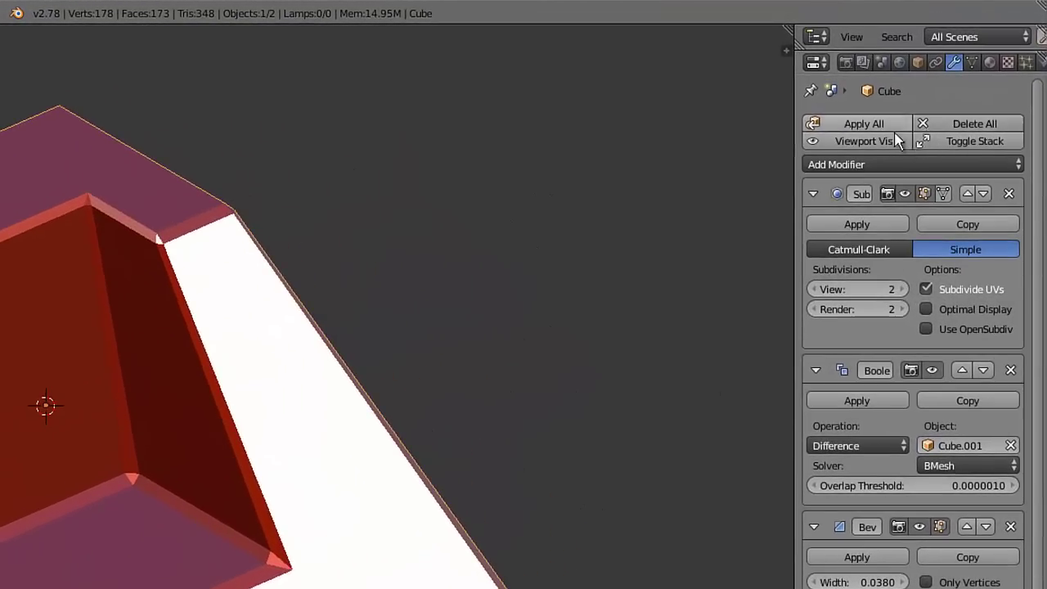
{"action": "left_click", "coordinate": [883, 143]}
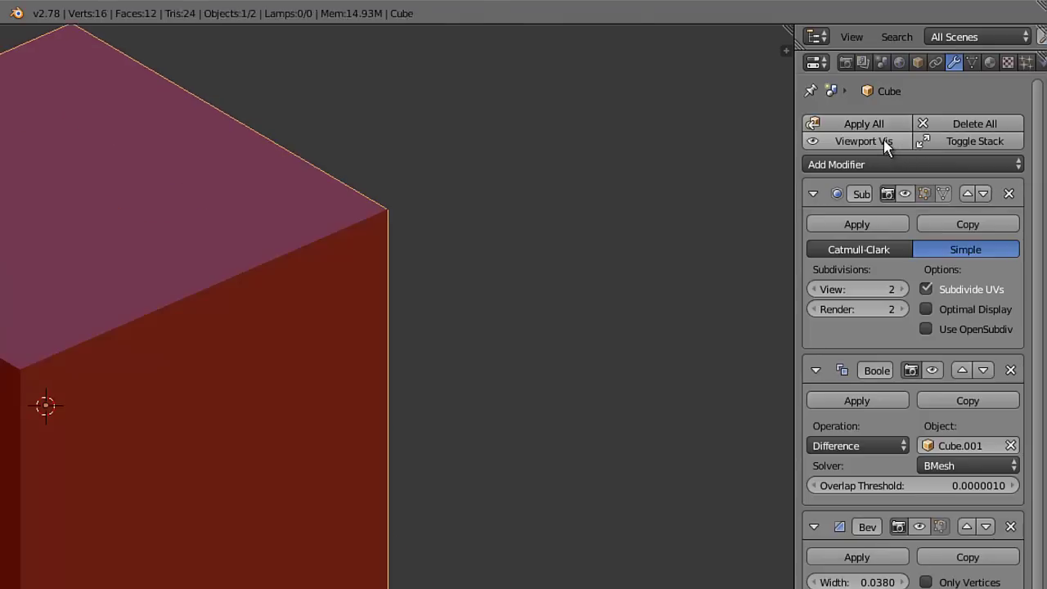
{"action": "left_click", "coordinate": [884, 143]}
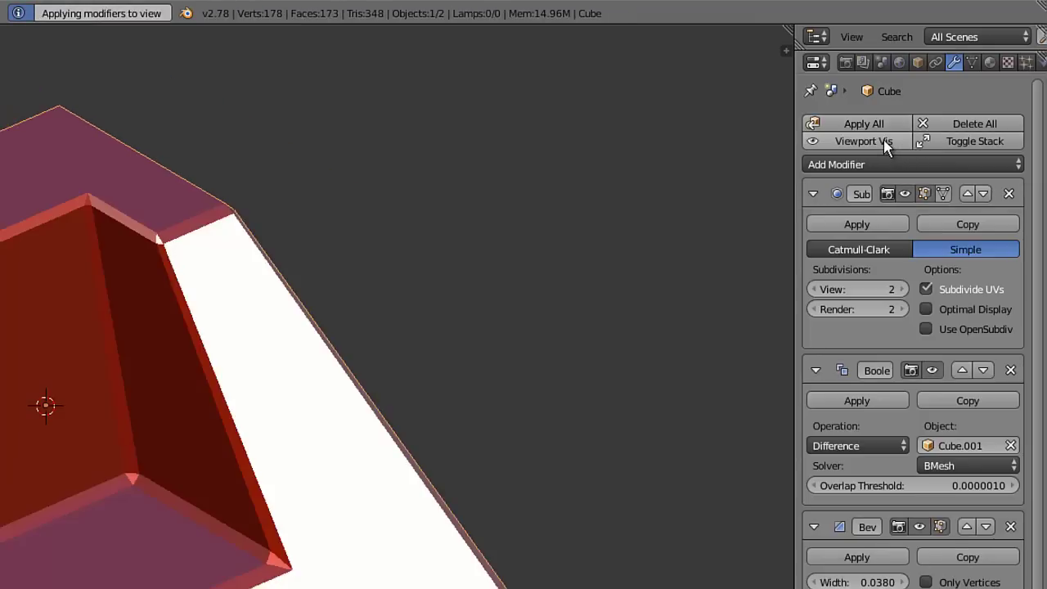
{"action": "left_click", "coordinate": [963, 142]}
{"action": "left_click", "coordinate": [963, 143]}
{"action": "left_click", "coordinate": [965, 144]}
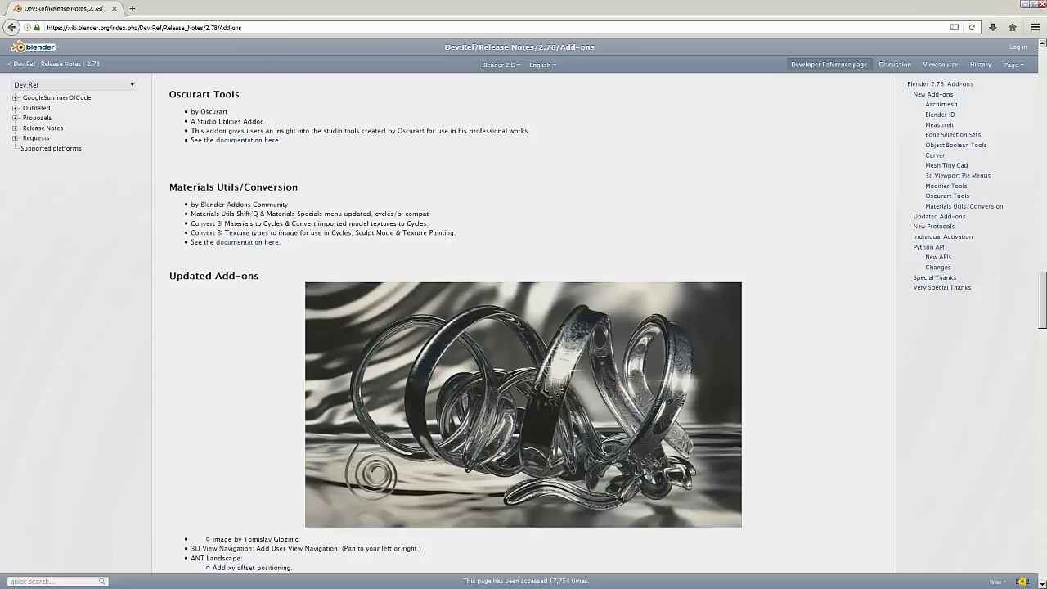
Step: In Blender, show the Tool Shelf and choose Object in the Panels Switcher
{"action": "key", "text": "alt+Tab"}
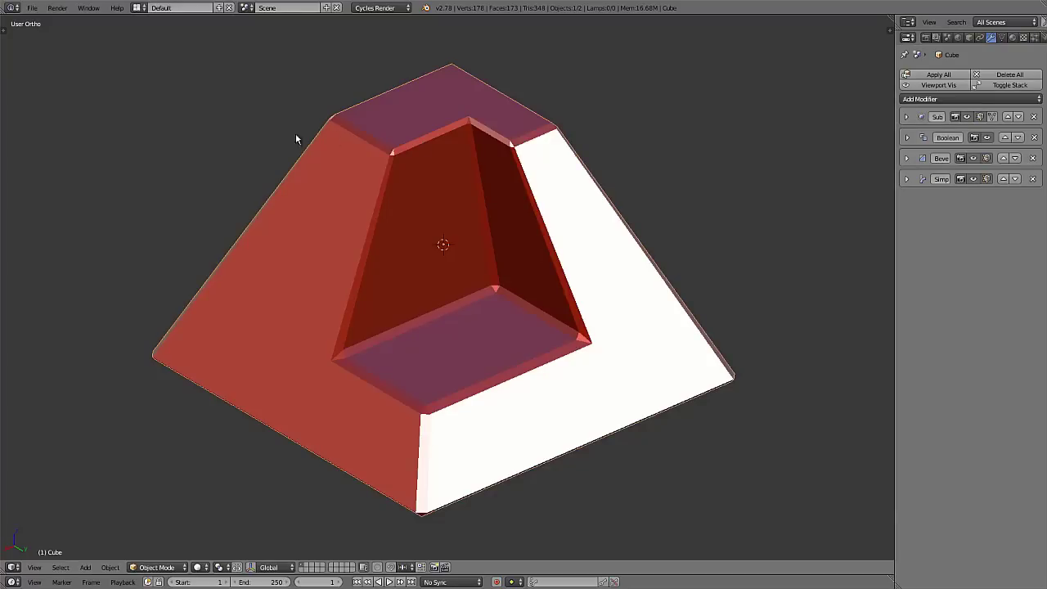
{"action": "key", "text": "t"}
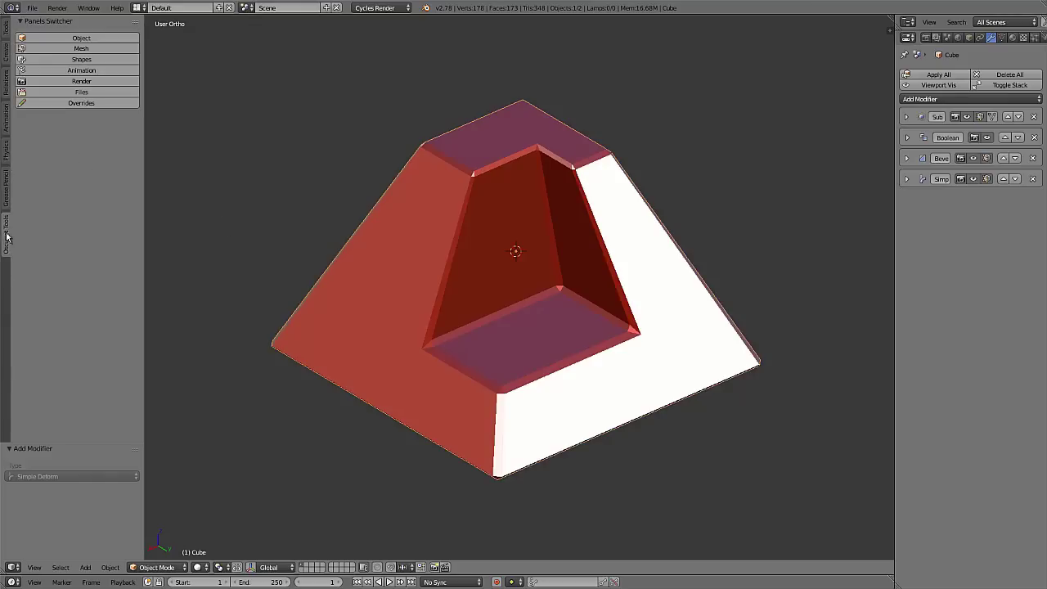
{"action": "left_click", "coordinate": [81, 38]}
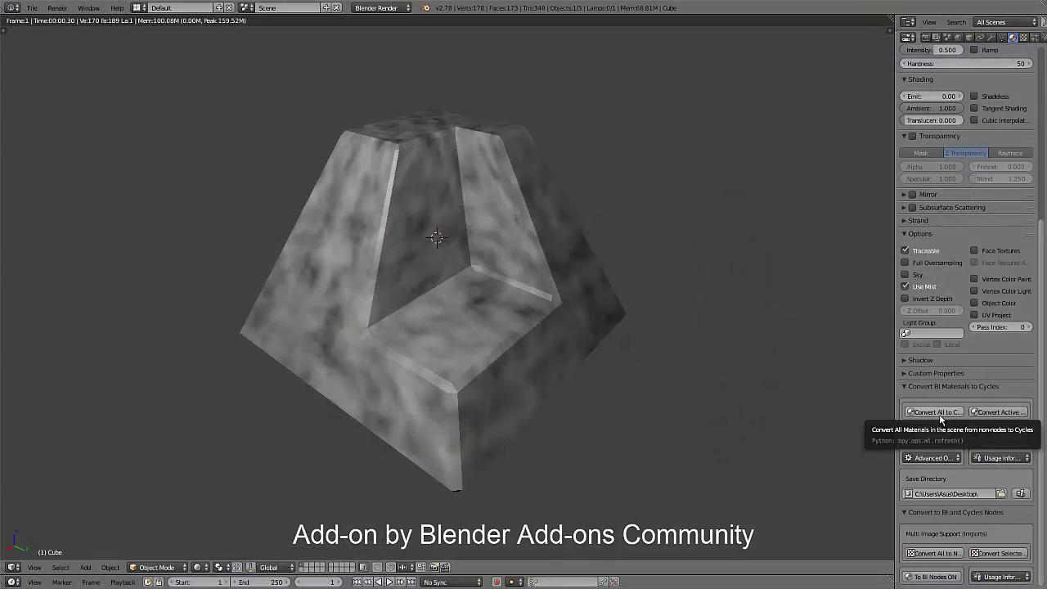
Step: Convert all materials to Cycles and load clouds_PTEXT.jpg into the image view
{"action": "left_click", "coordinate": [939, 413]}
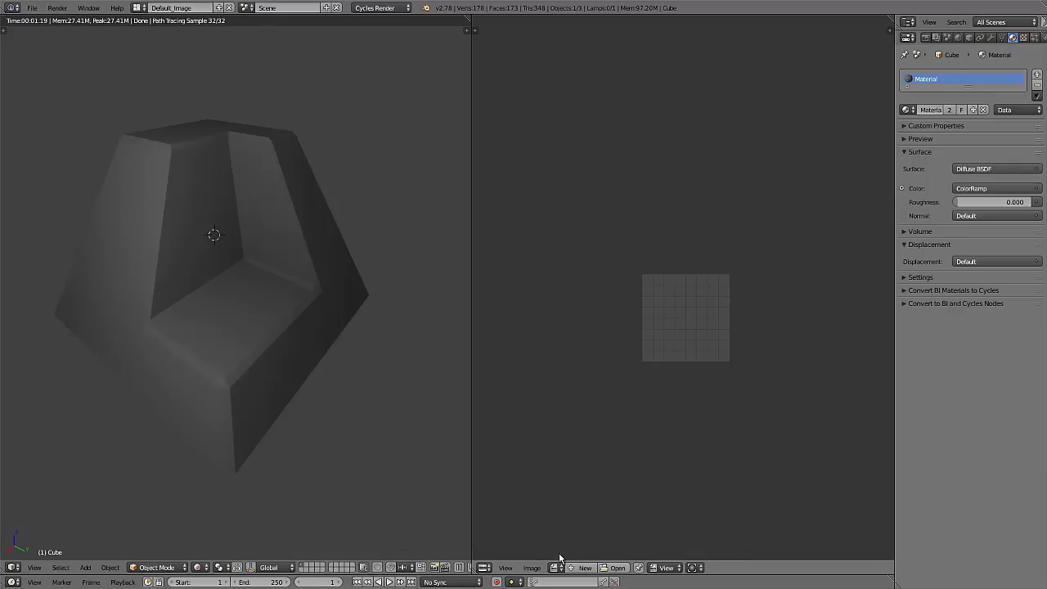
{"action": "left_click", "coordinate": [557, 568]}
{"action": "left_click", "coordinate": [602, 459]}
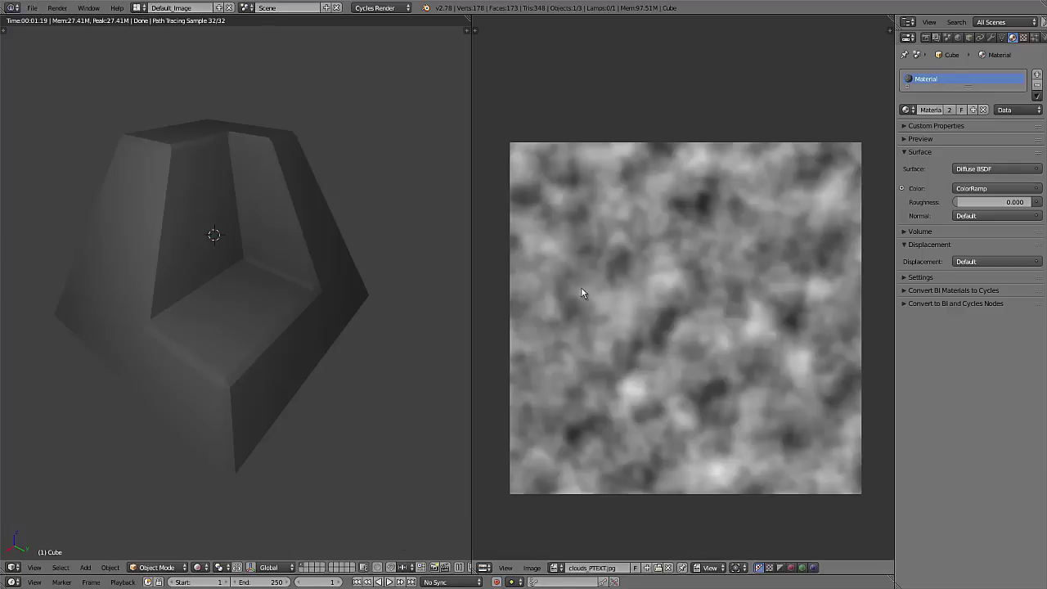
Step: Switch to the Default_Nodes layout and view the cube in Rendered shading
{"action": "key", "text": "ctrl+Right"}
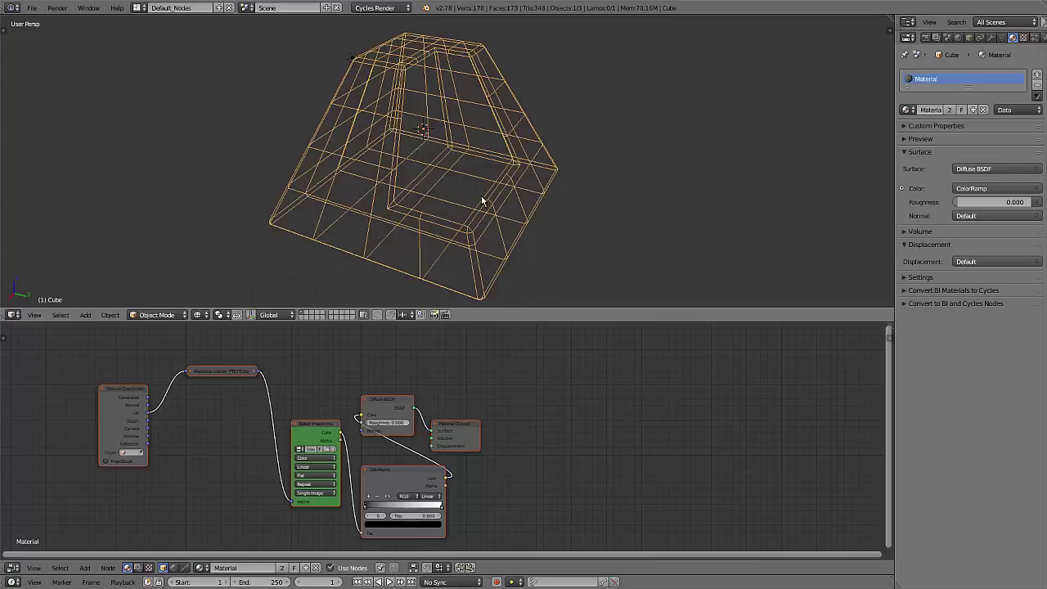
{"action": "key", "text": "shift+z"}
{"action": "mouse_move", "coordinate": [148, 412]}
{"action": "left_mouse_down"}
{"action": "mouse_move", "coordinate": [161, 419]}
{"action": "mouse_move", "coordinate": [188, 372]}
{"action": "left_mouse_up"}
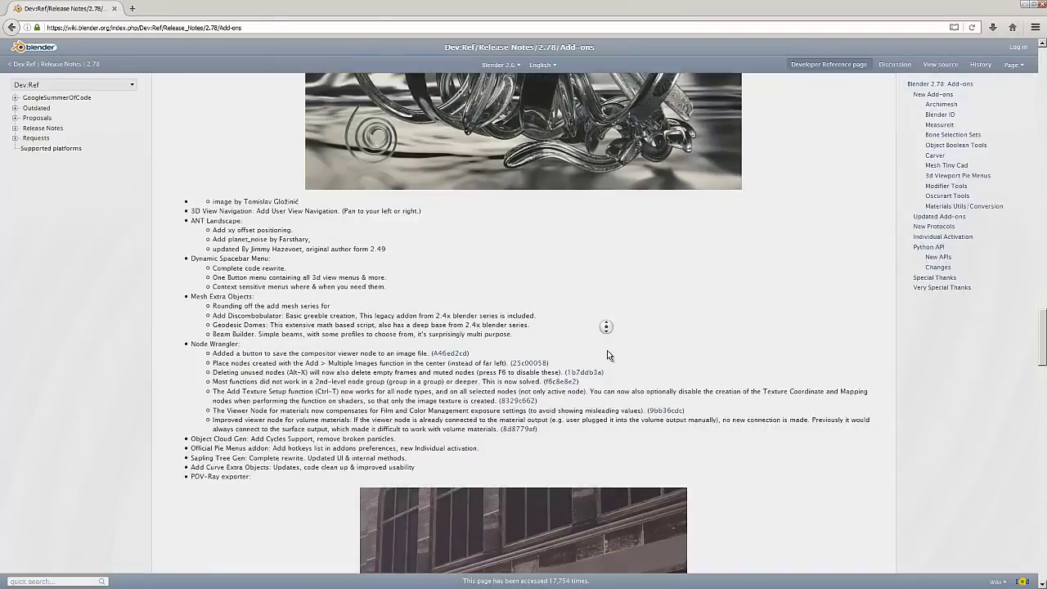
{"action": "scroll", "coordinate": [607, 350], "scroll_direction": "down", "scroll_amount": 2}
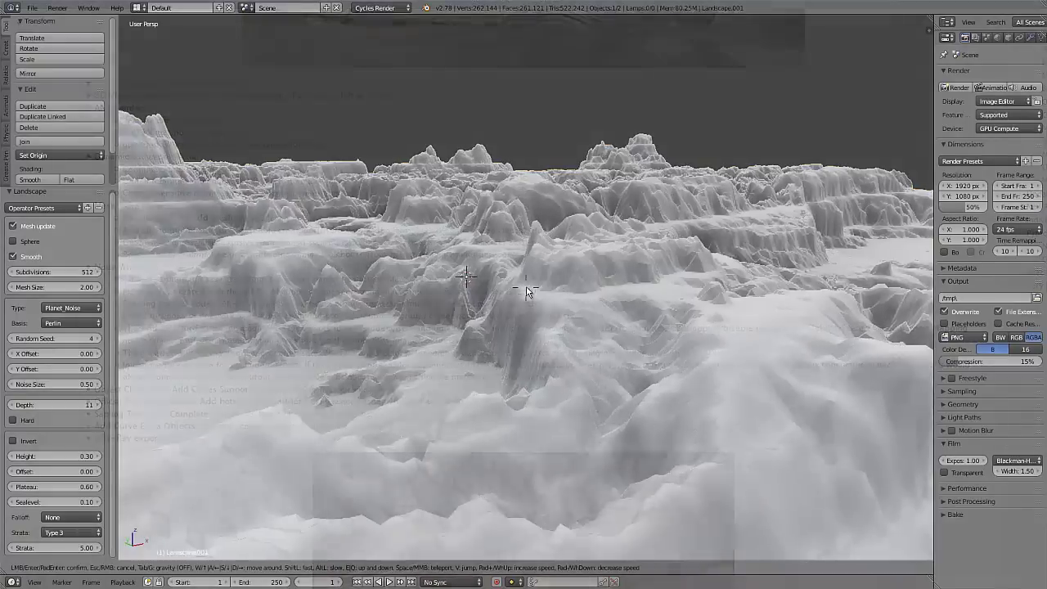
Step: Walk over the landscape, then make the Beam Builder beam an I-beam with height 0.58 and width 0.80
{"action": "key", "text": "w"}
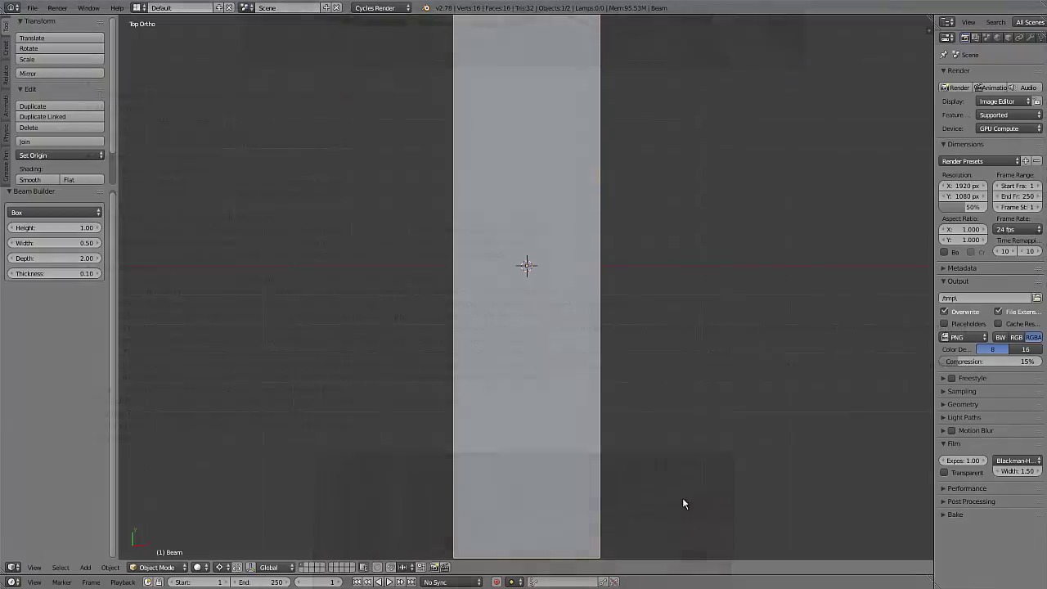
{"action": "middle_click_drag", "start_coordinate": [682, 497], "coordinate": [283, 221]}
{"action": "left_click", "coordinate": [90, 213]}
{"action": "left_click", "coordinate": [79, 156]}
{"action": "left_click_drag", "start_coordinate": [57, 227], "coordinate": [53, 279]}
{"action": "left_click", "coordinate": [49, 243]}
{"action": "key", "text": "Return"}
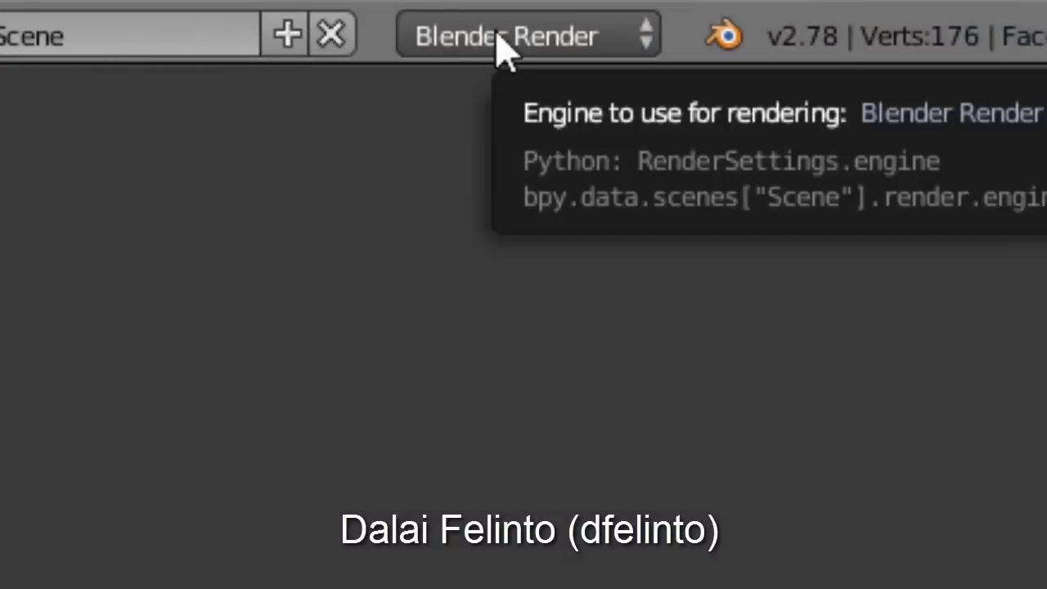
Step: Set the render engine to Cycles and enable Views in Multi-View mode with left and right views
{"action": "left_click", "coordinate": [621, 41]}
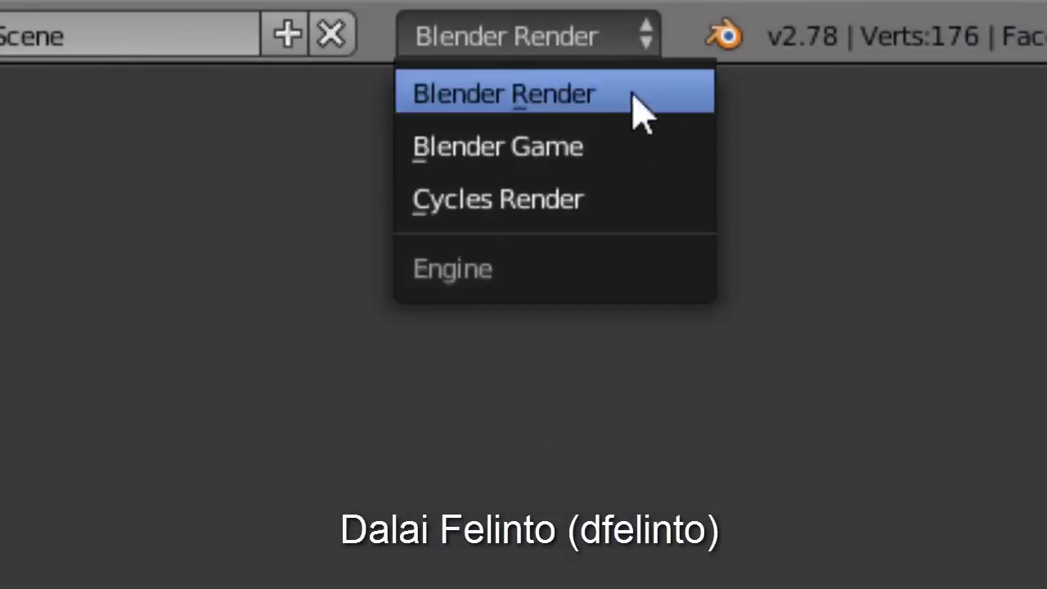
{"action": "left_click", "coordinate": [659, 202]}
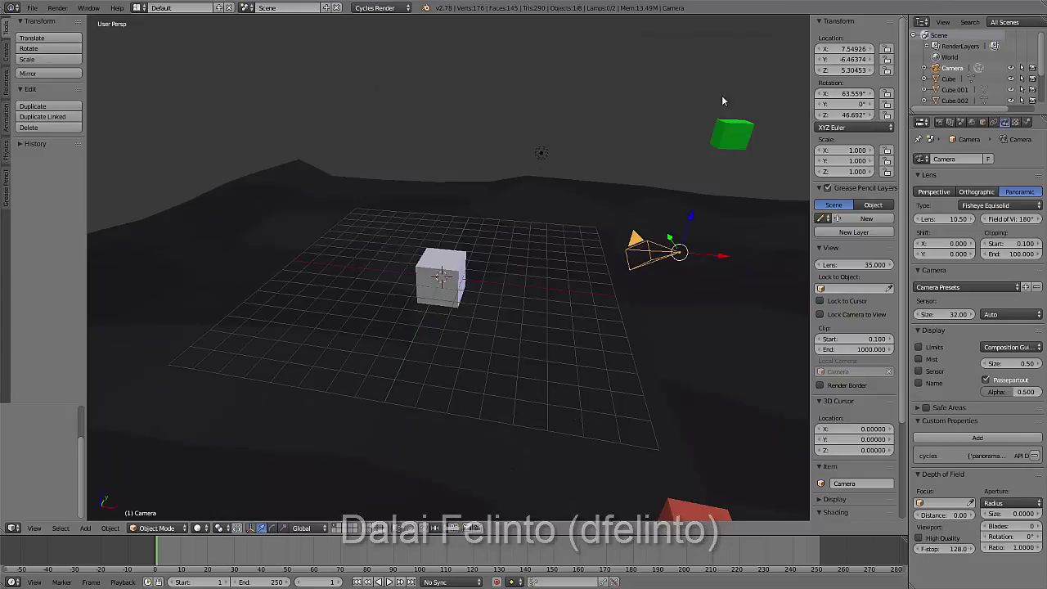
{"action": "left_click", "coordinate": [939, 121]}
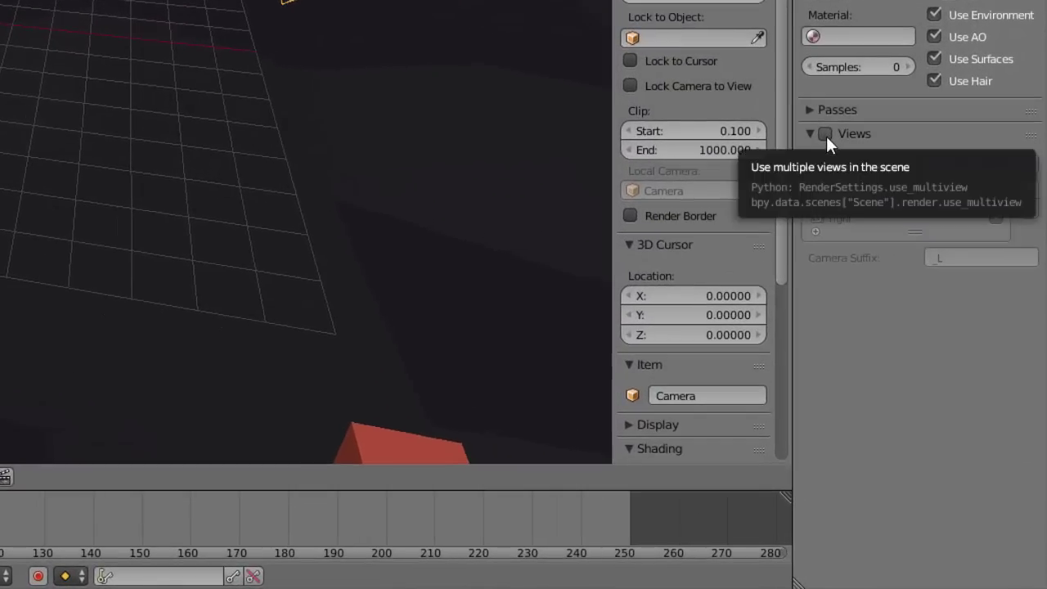
{"action": "left_click", "coordinate": [827, 136]}
{"action": "left_click", "coordinate": [897, 159]}
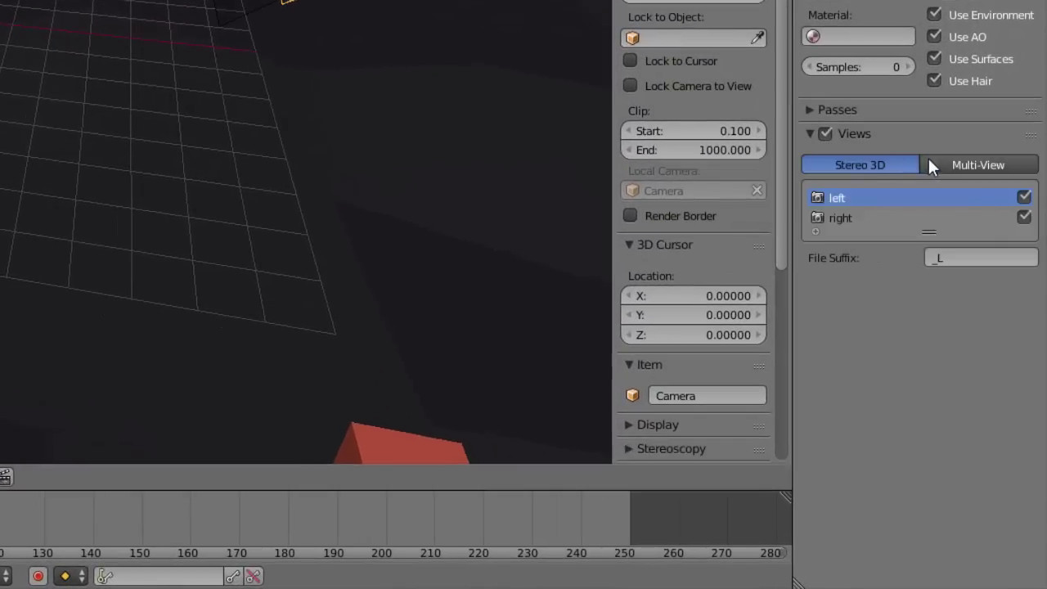
{"action": "left_click", "coordinate": [940, 158]}
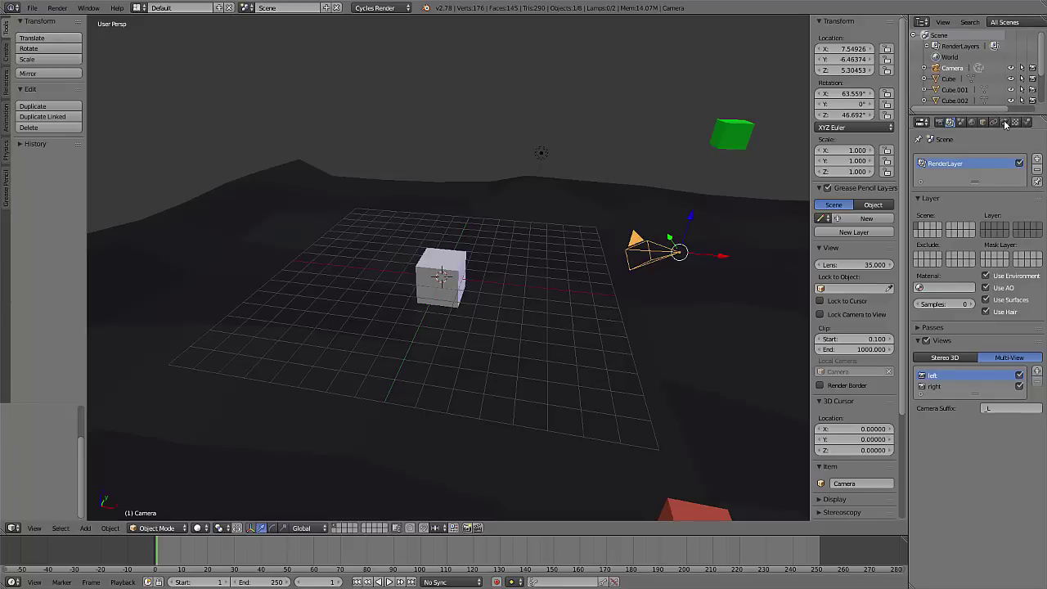
Step: Set the camera lens to Panoramic with the Equirectangular type
{"action": "left_click", "coordinate": [1005, 122]}
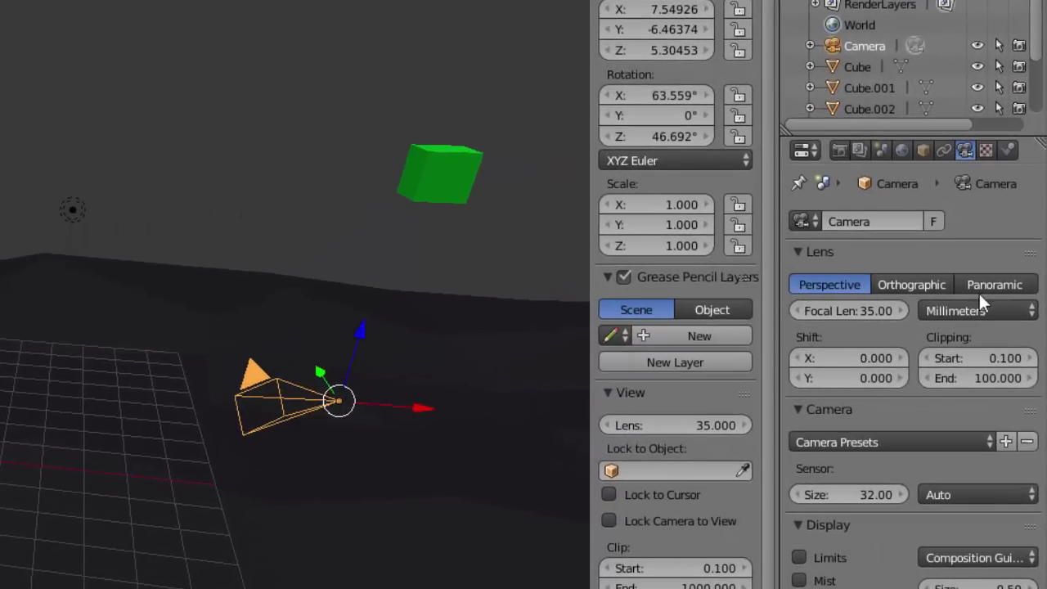
{"action": "left_click", "coordinate": [997, 288]}
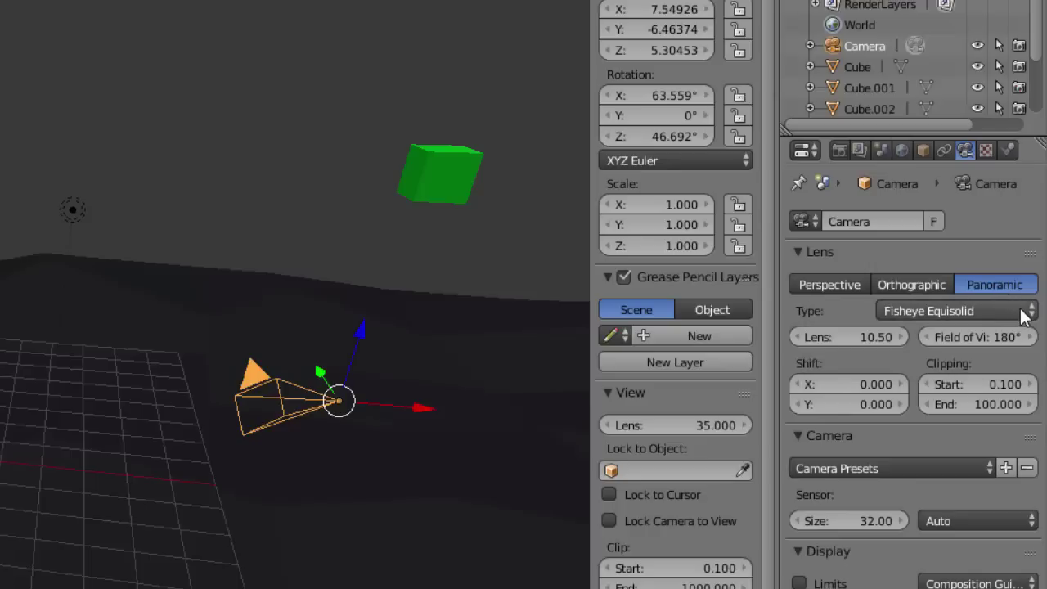
{"action": "left_click", "coordinate": [1028, 314]}
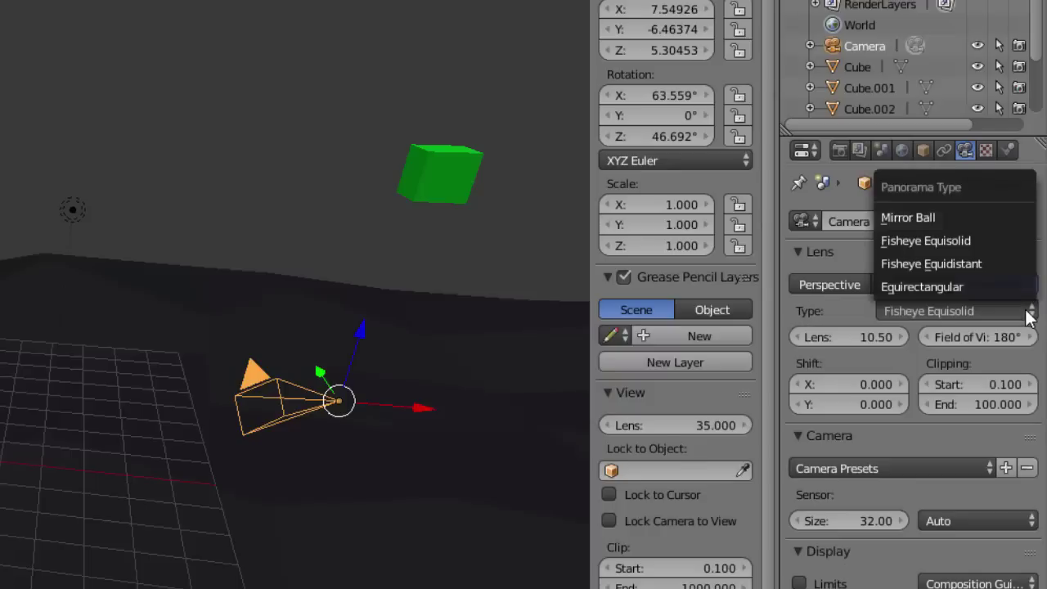
{"action": "left_click", "coordinate": [984, 296]}
Step: Preview the panoramic render through the camera in rendered shading, then return to solid view
{"action": "key", "text": "KP_0"}
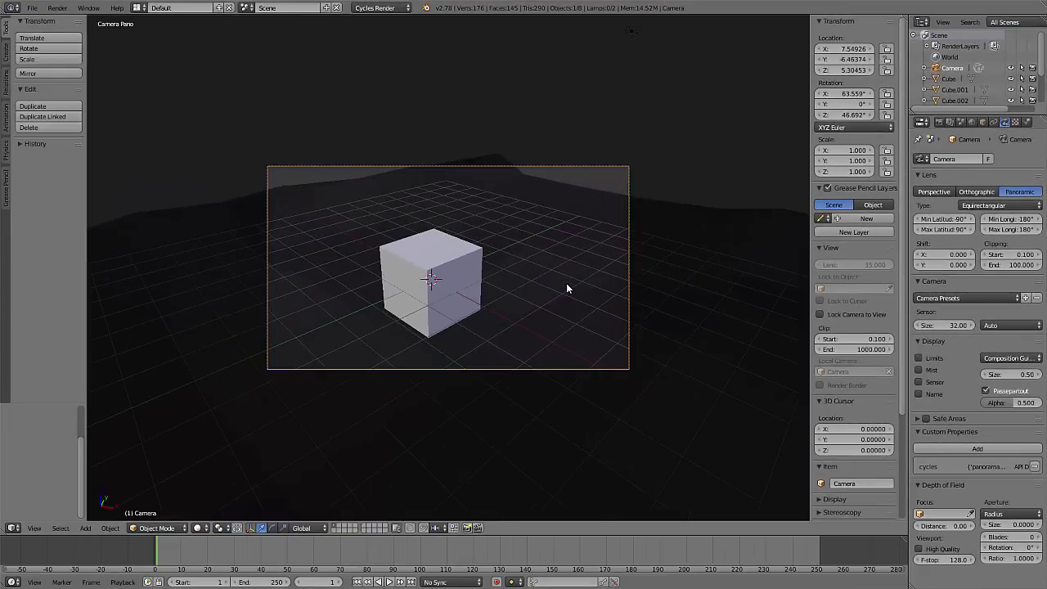
{"action": "key", "text": "shift+z"}
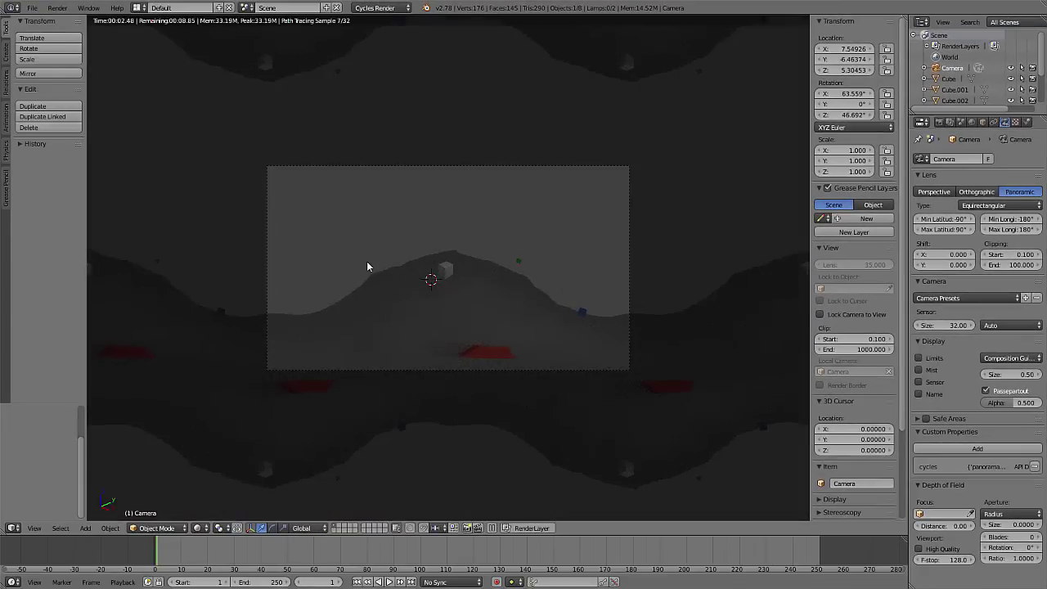
{"action": "key", "text": "shift+z"}
{"action": "mouse_move", "coordinate": [391, 258]}
{"action": "middle_mouse_down"}
{"action": "mouse_move", "coordinate": [456, 270]}
{"action": "mouse_move", "coordinate": [451, 296]}
{"action": "mouse_move", "coordinate": [439, 286]}
{"action": "middle_mouse_up"}
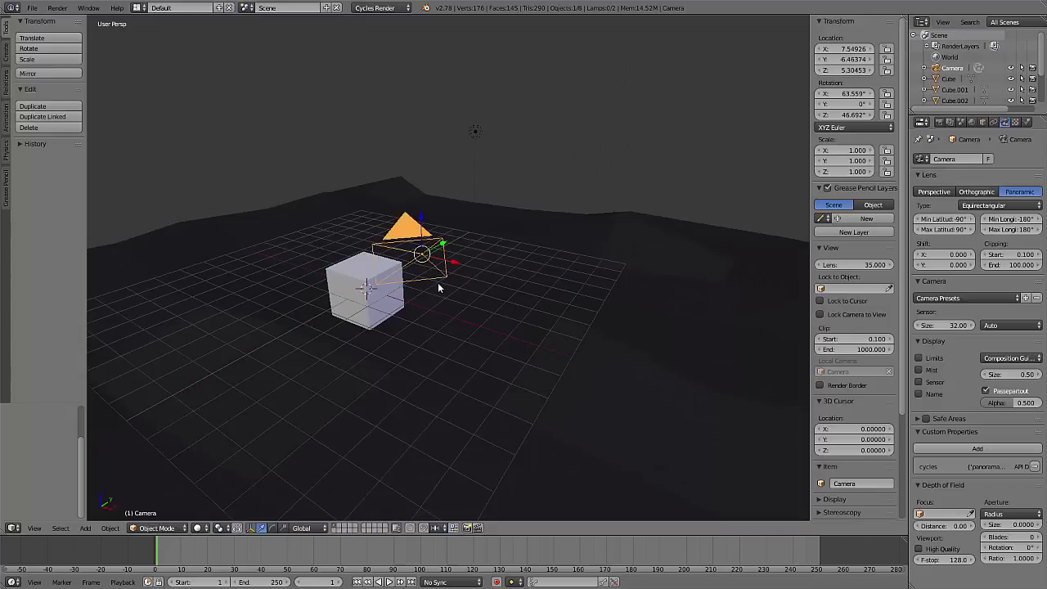
Step: Rename the camera to Camera_L with the render layer views settings showing
{"action": "left_click", "coordinate": [866, 483]}
{"action": "key", "text": "Escape"}
{"action": "left_click", "coordinate": [938, 122]}
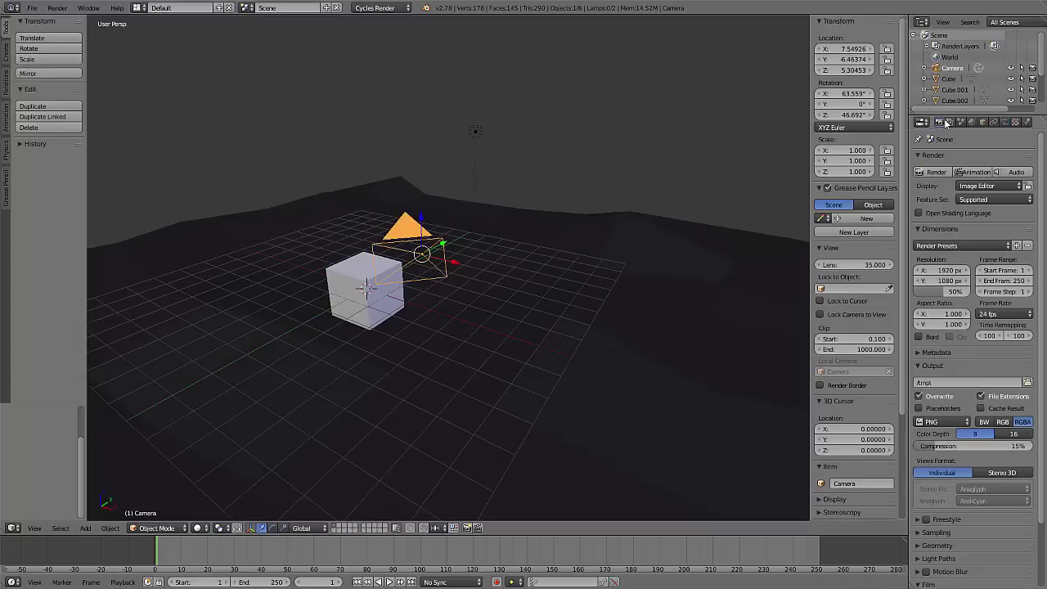
{"action": "left_click", "coordinate": [950, 122]}
{"action": "left_click", "coordinate": [861, 483]}
{"action": "type", "text": "_L"}
{"action": "key", "text": "Return"}
Step: Duplicate the camera beside the original, name the copy Camera_R, and view through the camera
{"action": "key", "text": "KP_0"}
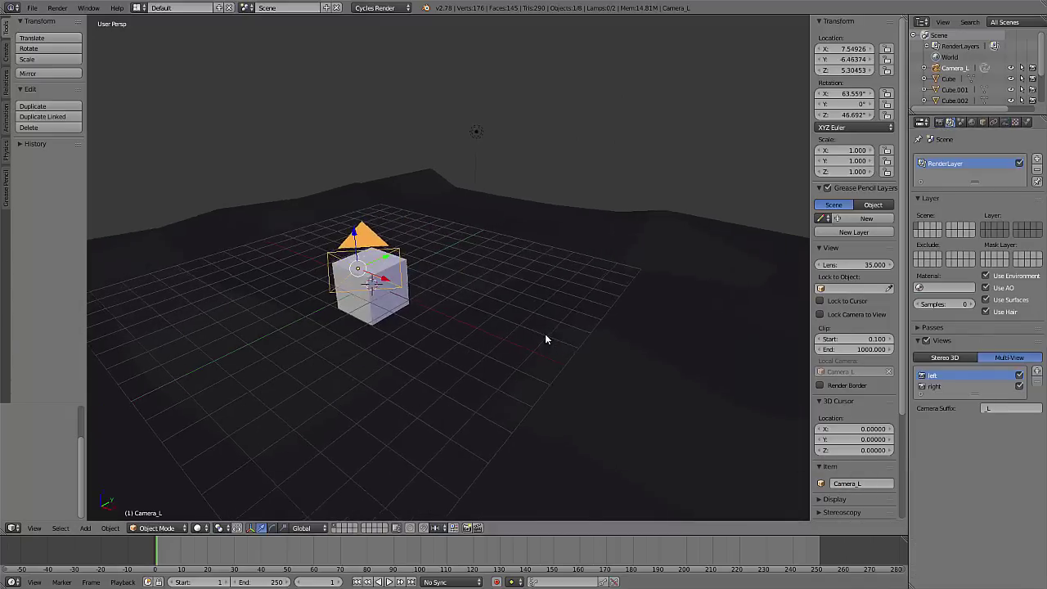
{"action": "key", "text": "shift+d"}
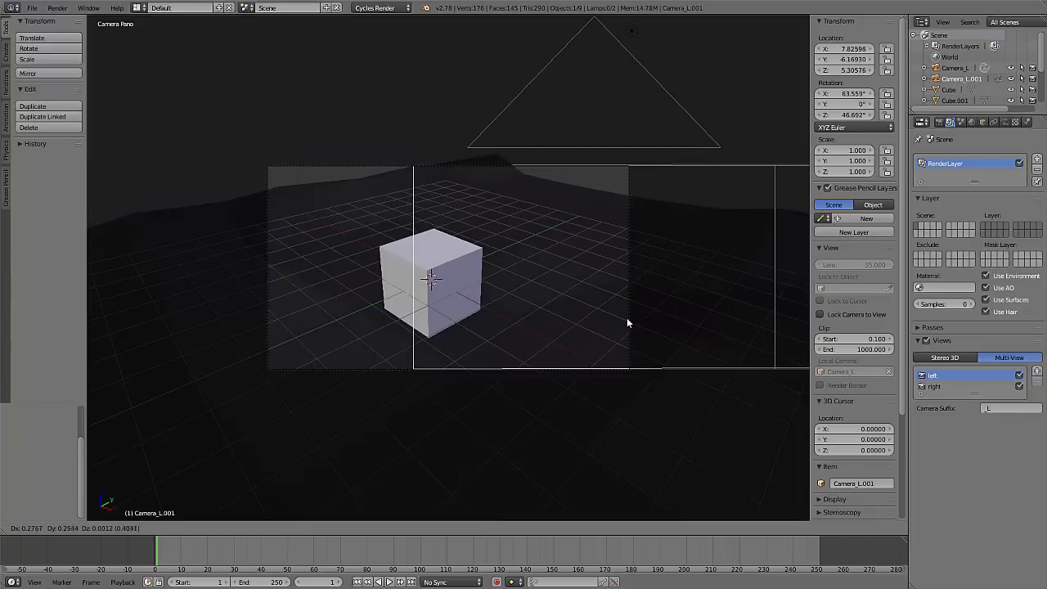
{"action": "left_click", "coordinate": [627, 322]}
{"action": "middle_click_drag", "start_coordinate": [630, 319], "coordinate": [761, 425]}
{"action": "type", "text": "Camera_R"}
{"action": "key", "text": "Return"}
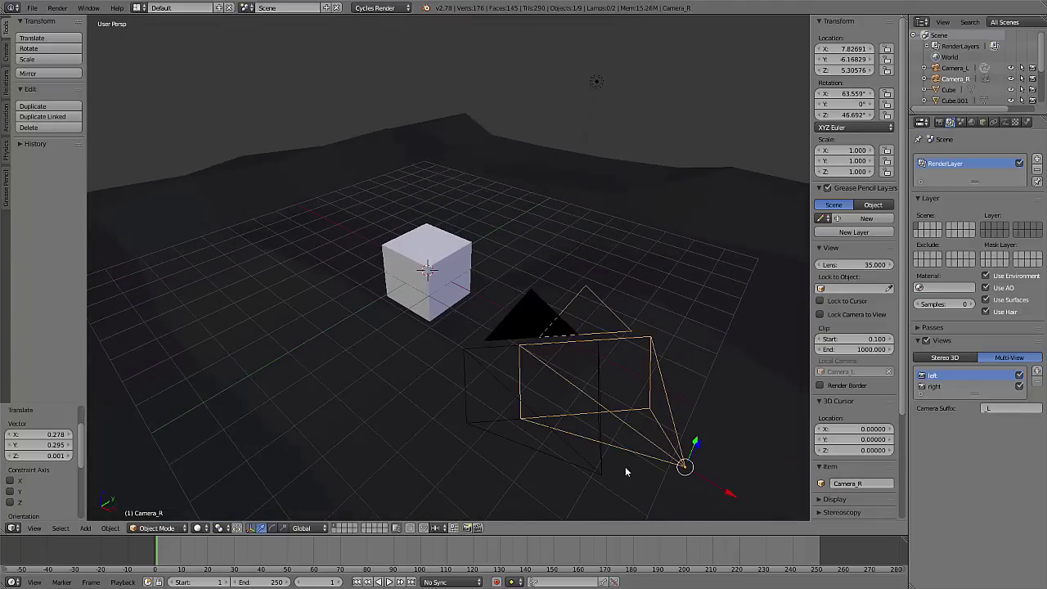
{"action": "key", "text": "KP_0"}
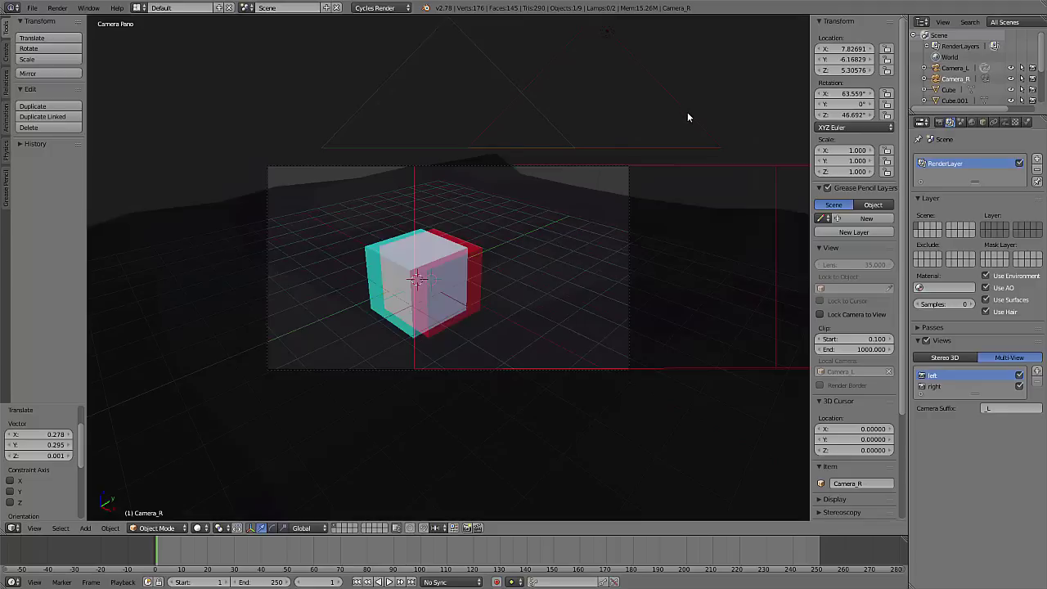
Step: Shift Camera_R to adjust eye separation, compare the eye views, and render frame 1
{"action": "key", "text": "g"}
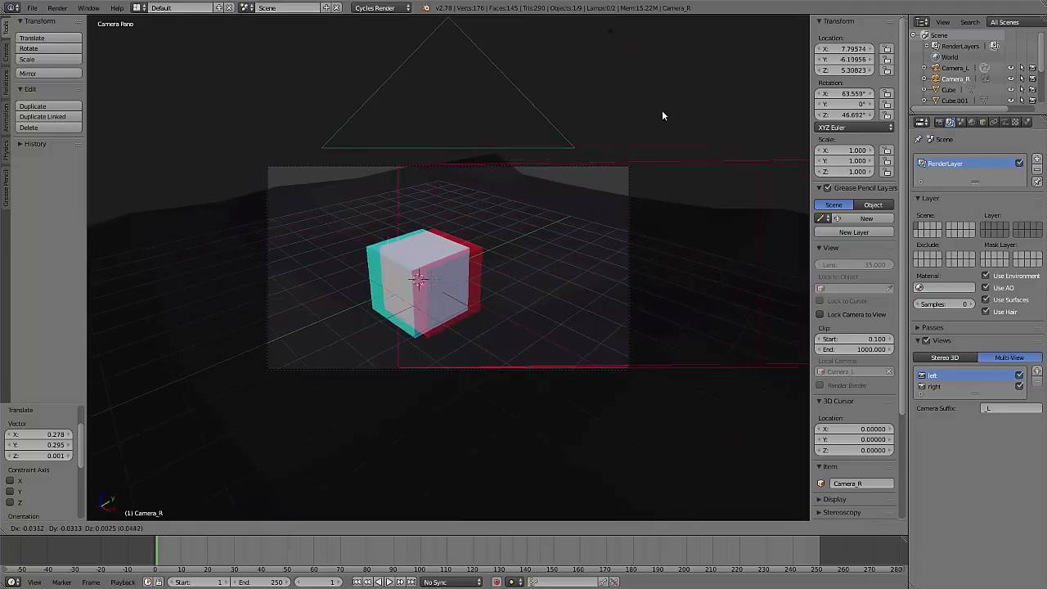
{"action": "left_click", "coordinate": [638, 118]}
{"action": "left_click", "coordinate": [1019, 377]}
{"action": "left_click", "coordinate": [1018, 376]}
{"action": "left_click", "coordinate": [1019, 376]}
{"action": "left_click", "coordinate": [1019, 376]}
{"action": "left_click", "coordinate": [1019, 376]}
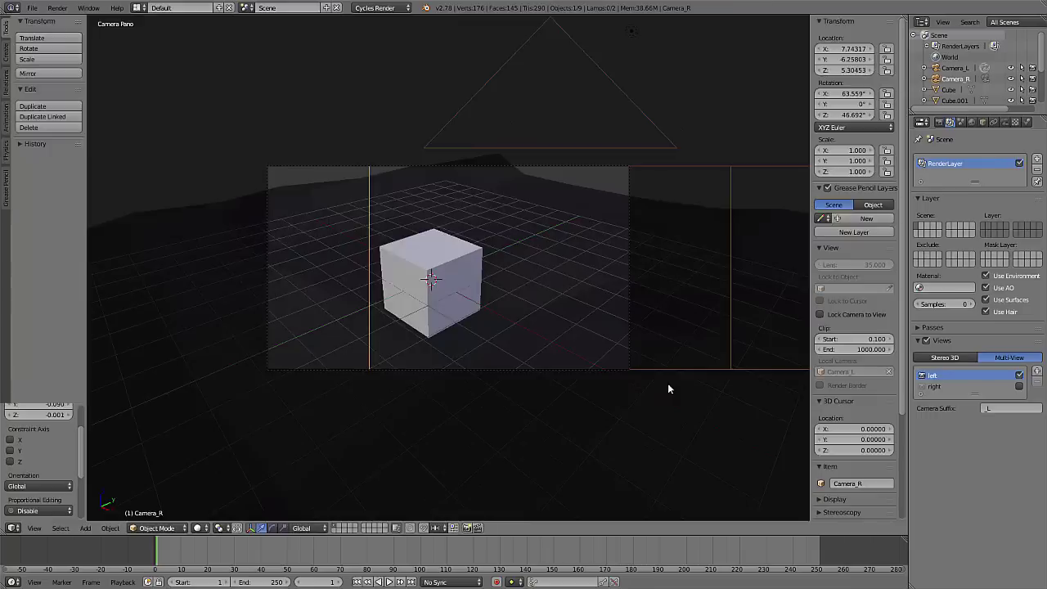
{"action": "key", "text": "F12"}
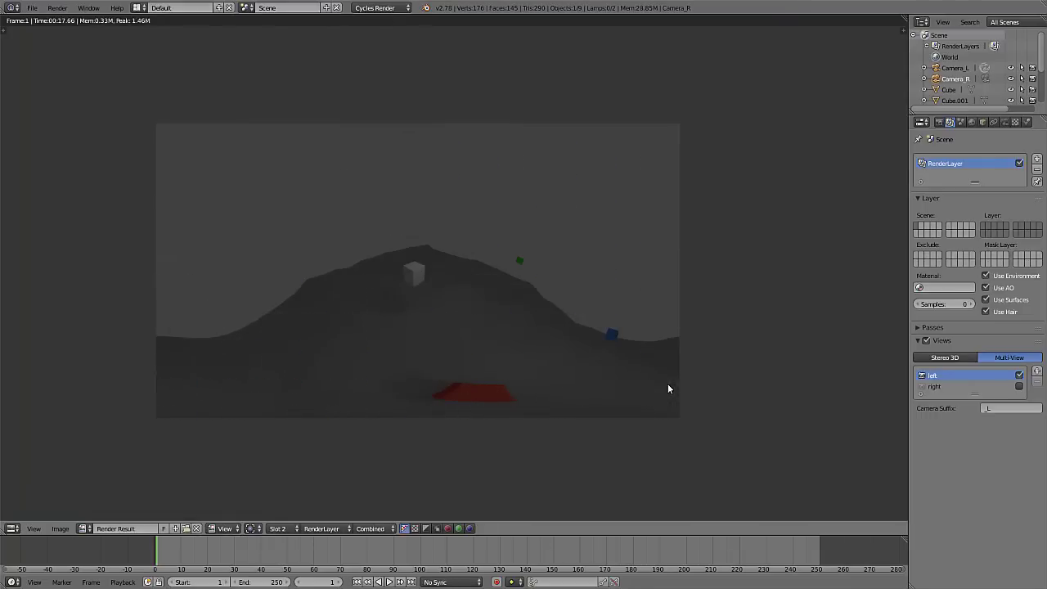
Step: Render the panoramic frame again and switch to the other stored render slot to compare
{"action": "key", "text": "Escape"}
{"action": "key", "text": "F12"}
{"action": "key", "text": "j"}
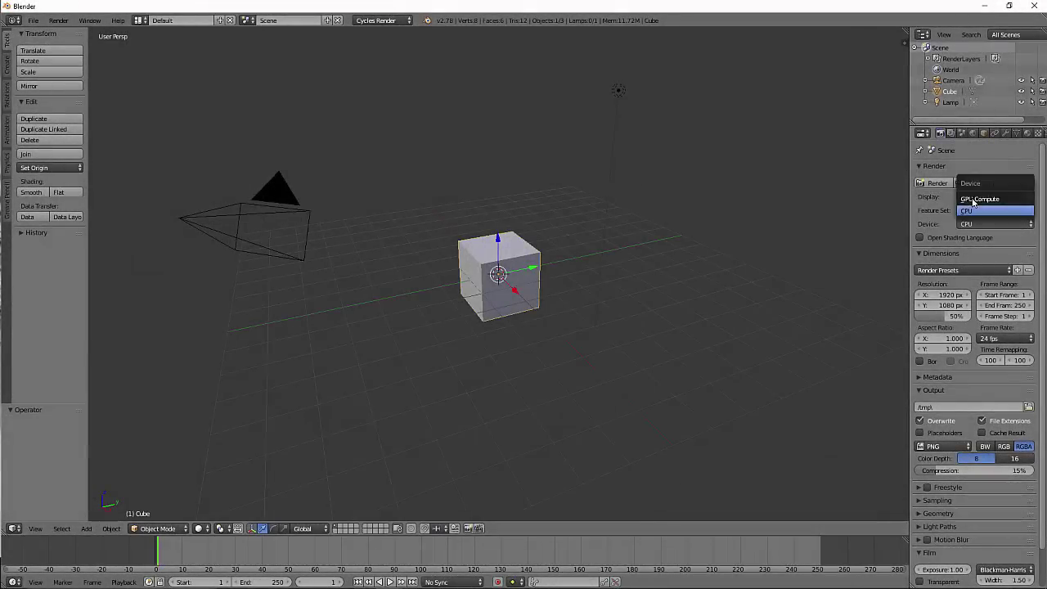
Step: Switch the Device to GPU Compute and zoom in on the rabbit in rendered shading
{"action": "left_click", "coordinate": [974, 200]}
{"action": "key", "text": "shift+z"}
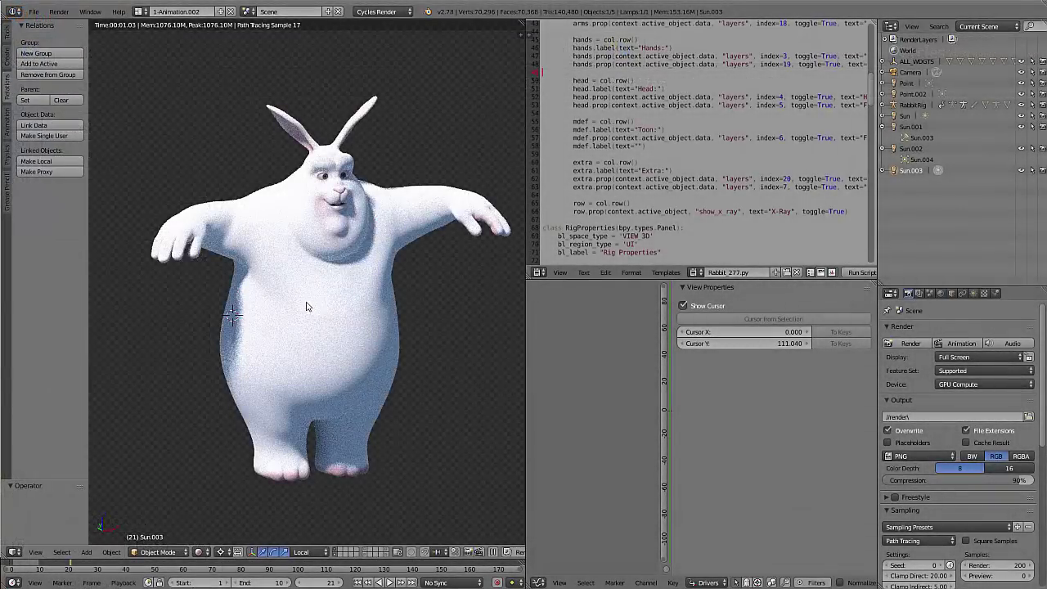
{"action": "scroll", "coordinate": [295, 250], "scroll_direction": "up", "scroll_amount": 3}
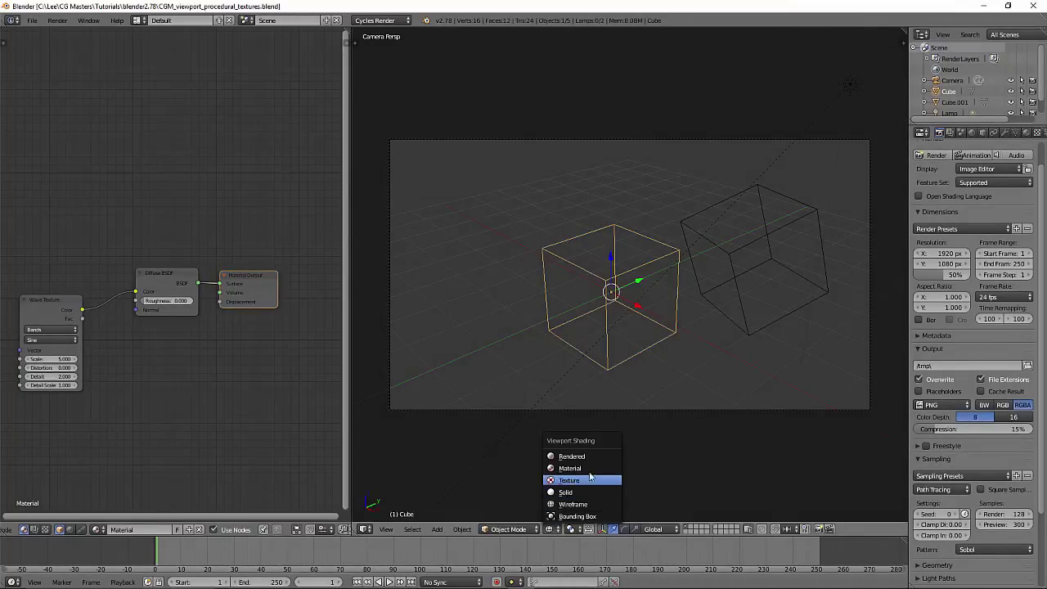
Step: Add a Brick Texture node feeding displacement, show Material shading, and darken the Diffuse colour to grey
{"action": "left_click", "coordinate": [592, 470]}
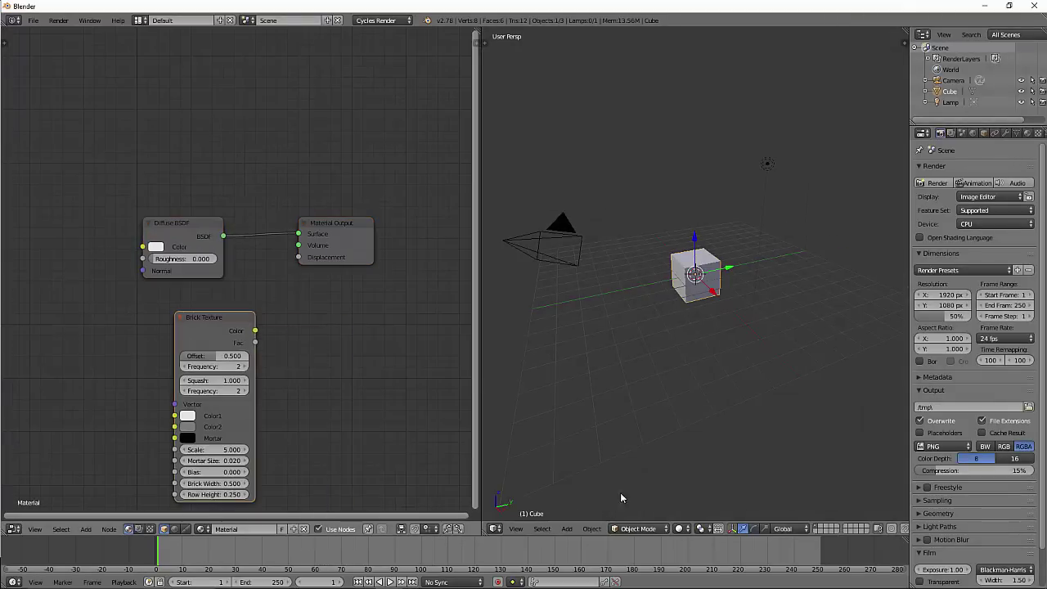
{"action": "left_click", "coordinate": [679, 528]}
{"action": "left_click", "coordinate": [699, 467]}
{"action": "scroll", "coordinate": [668, 292], "scroll_direction": "up", "scroll_amount": 5}
{"action": "left_click", "coordinate": [156, 246]}
{"action": "left_click_drag", "start_coordinate": [238, 111], "coordinate": [238, 135]}
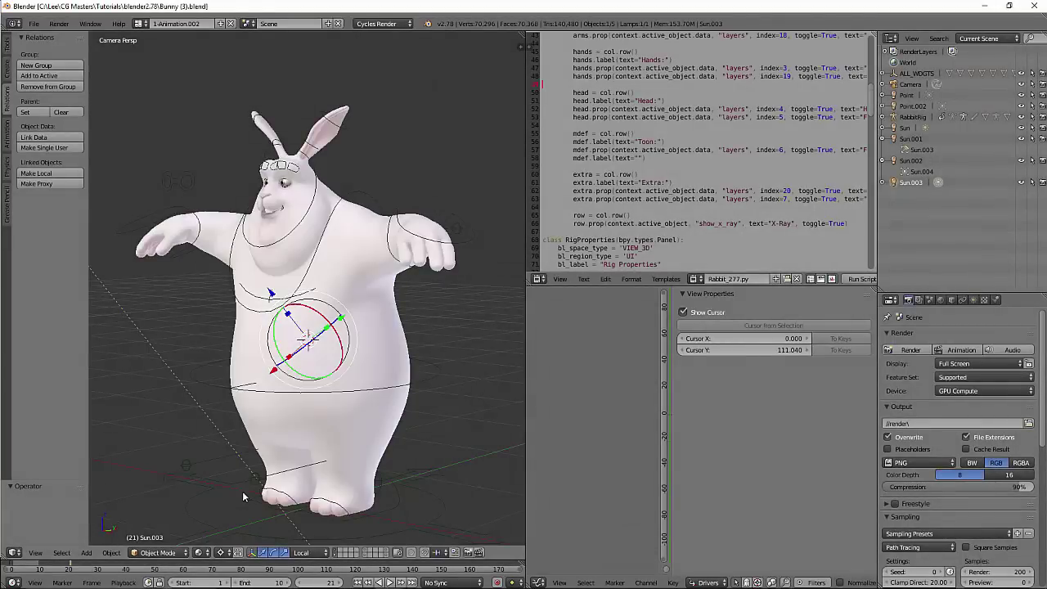
Step: Toggle the bunny into a live Cycles rendered preview and back to Material shading
{"action": "key", "text": "shift+z"}
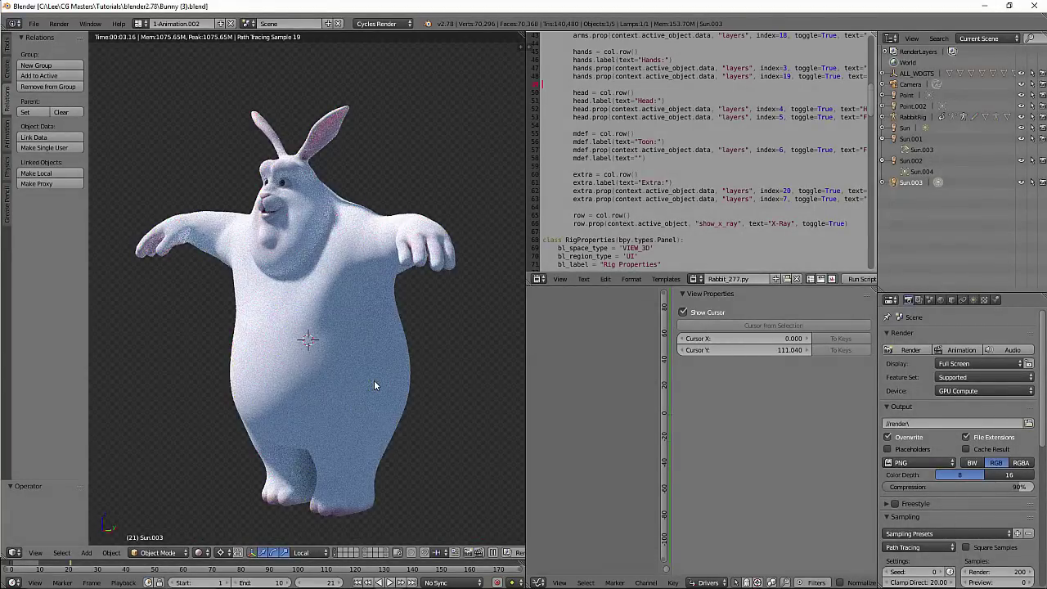
{"action": "key", "text": "shift+z"}
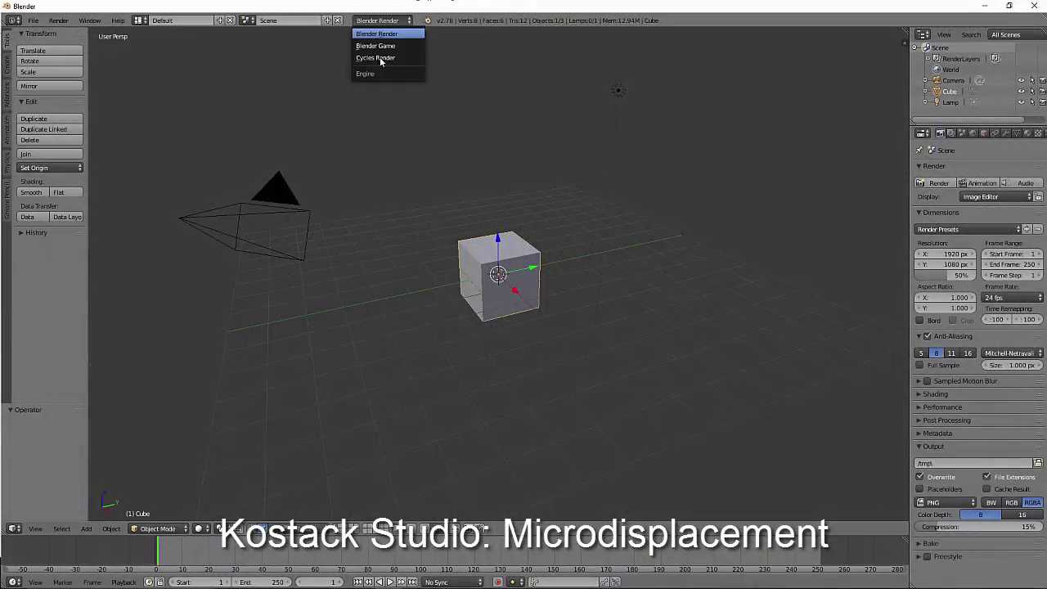
Step: Switch the render engine to Cycles with the Experimental feature set
{"action": "left_click", "coordinate": [378, 58]}
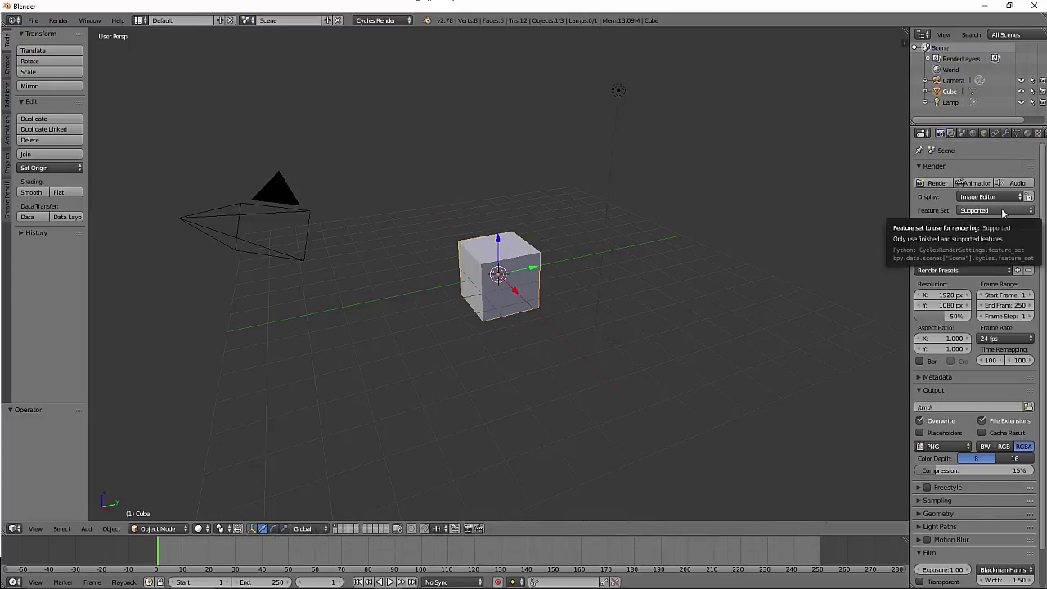
{"action": "left_click", "coordinate": [1003, 211]}
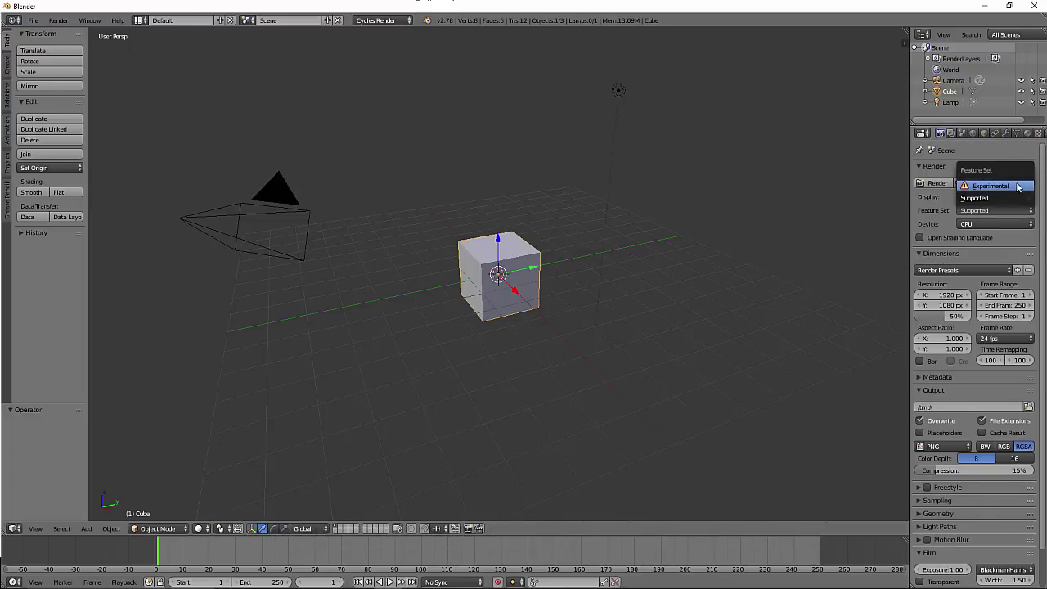
{"action": "left_click", "coordinate": [1019, 187]}
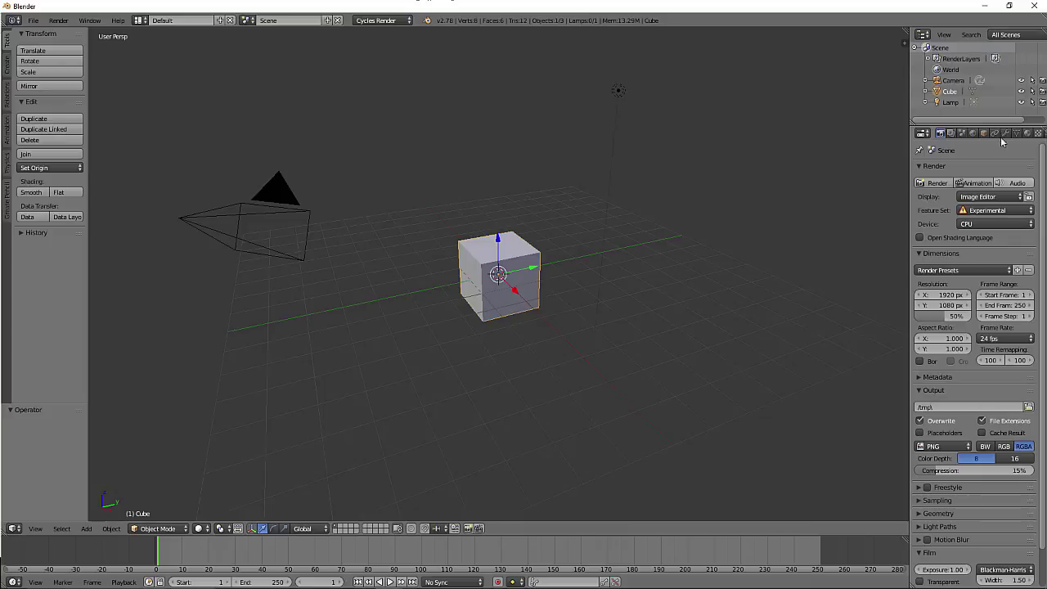
Step: Add a Subdivision Surface modifier to the cube
{"action": "left_click", "coordinate": [1005, 133]}
{"action": "left_click", "coordinate": [974, 170]}
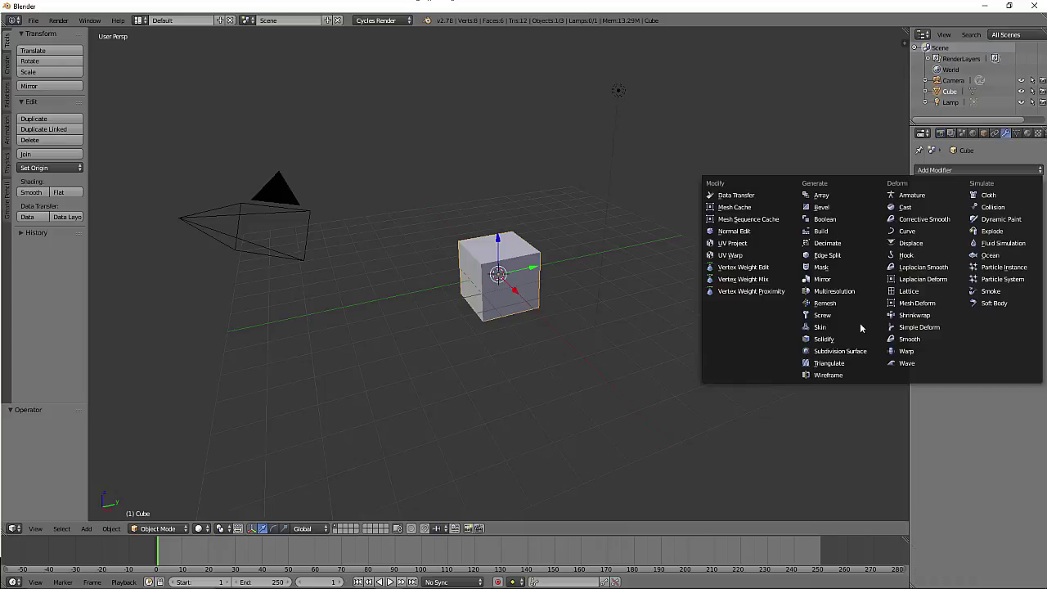
{"action": "left_click", "coordinate": [843, 351]}
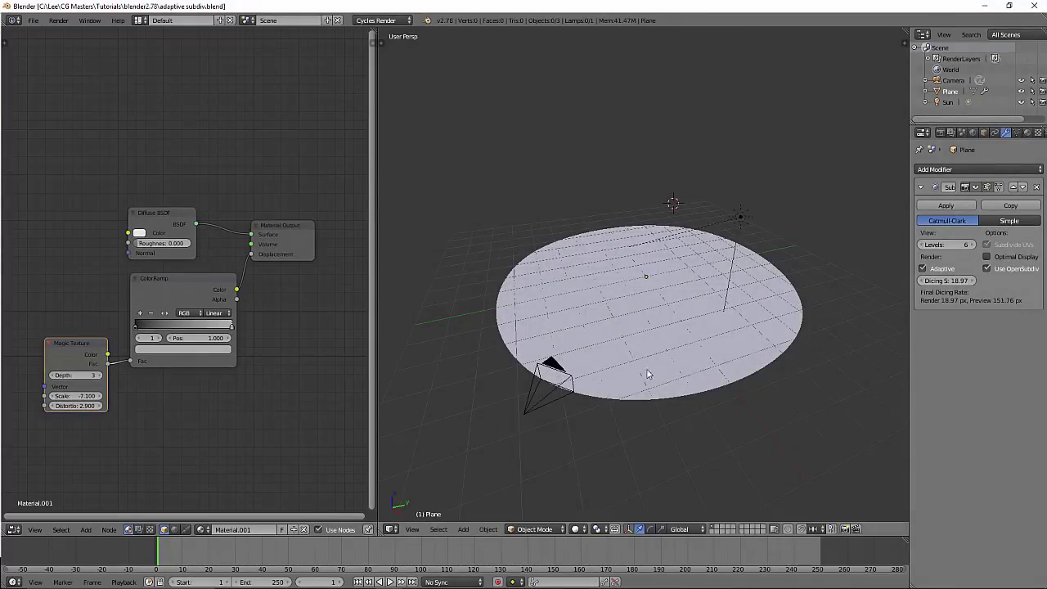
Step: Select the plane, preview it rendered from the camera, lower Dicing Scale to 13.81, and render
{"action": "right_click", "coordinate": [647, 374]}
{"action": "mouse_move", "coordinate": [647, 374]}
{"action": "middle_mouse_down"}
{"action": "mouse_move", "coordinate": [631, 330]}
{"action": "mouse_move", "coordinate": [615, 339]}
{"action": "middle_mouse_up"}
{"action": "scroll", "coordinate": [631, 329], "scroll_direction": "up", "scroll_amount": 3}
{"action": "key", "text": "shift+z"}
{"action": "key", "text": "shift+z"}
{"action": "key", "text": "KP_0"}
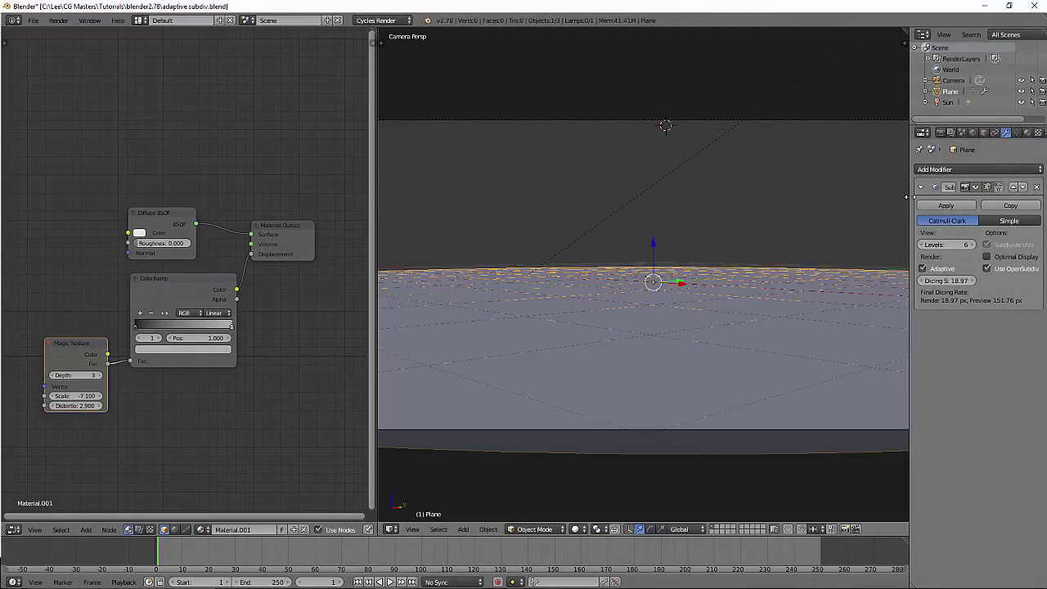
{"action": "left_click_drag", "start_coordinate": [920, 281], "coordinate": [867, 281]}
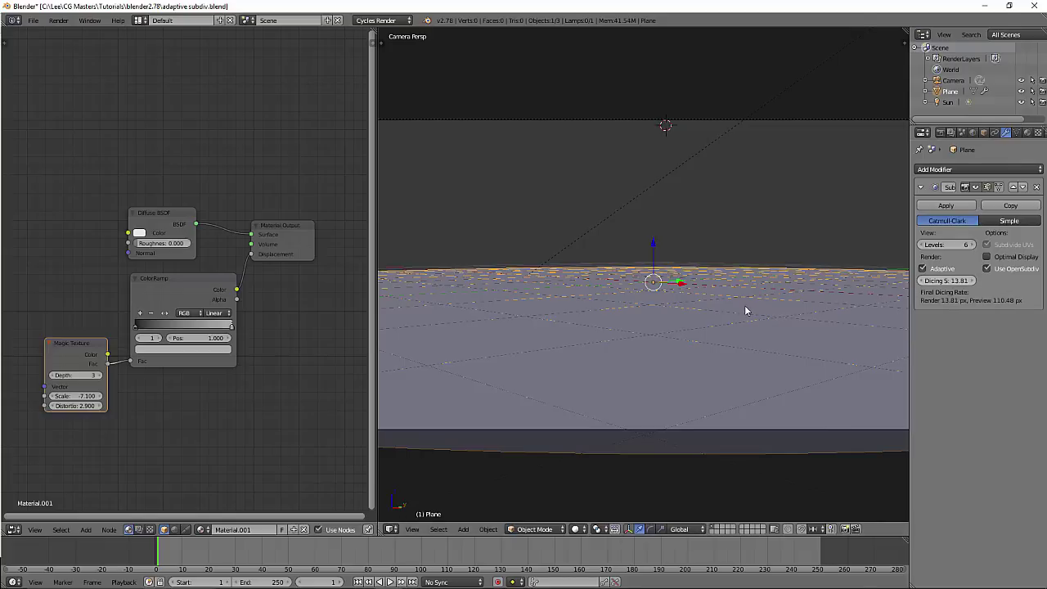
{"action": "key", "text": "F12"}
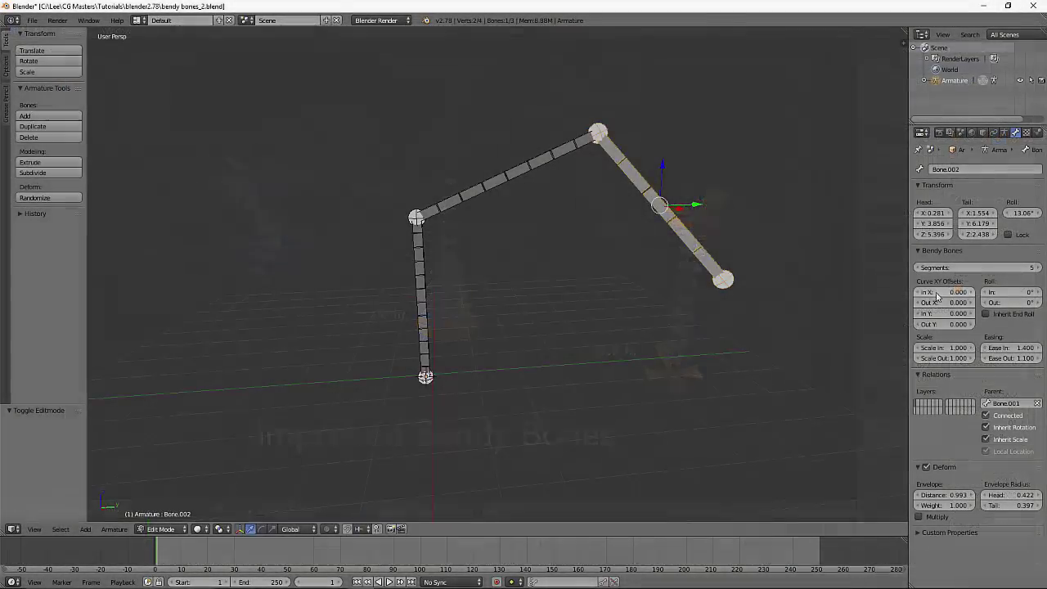
Step: Adjust the bendy bone In Y curve offset and set Scale In to 1.300
{"action": "left_click_drag", "start_coordinate": [924, 317], "coordinate": [943, 316]}
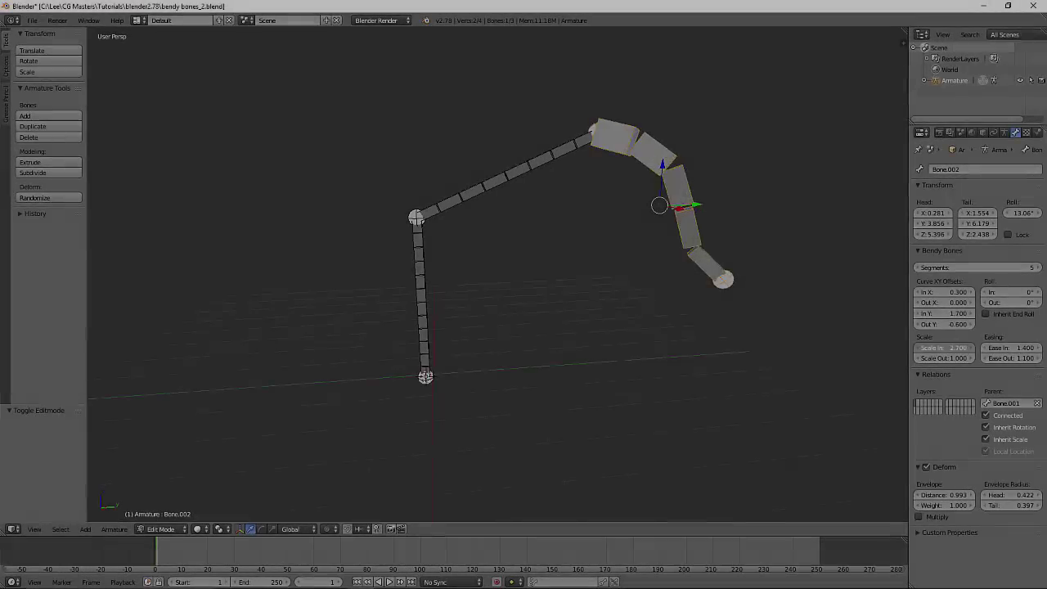
{"action": "left_click_drag", "start_coordinate": [941, 347], "coordinate": [988, 348]}
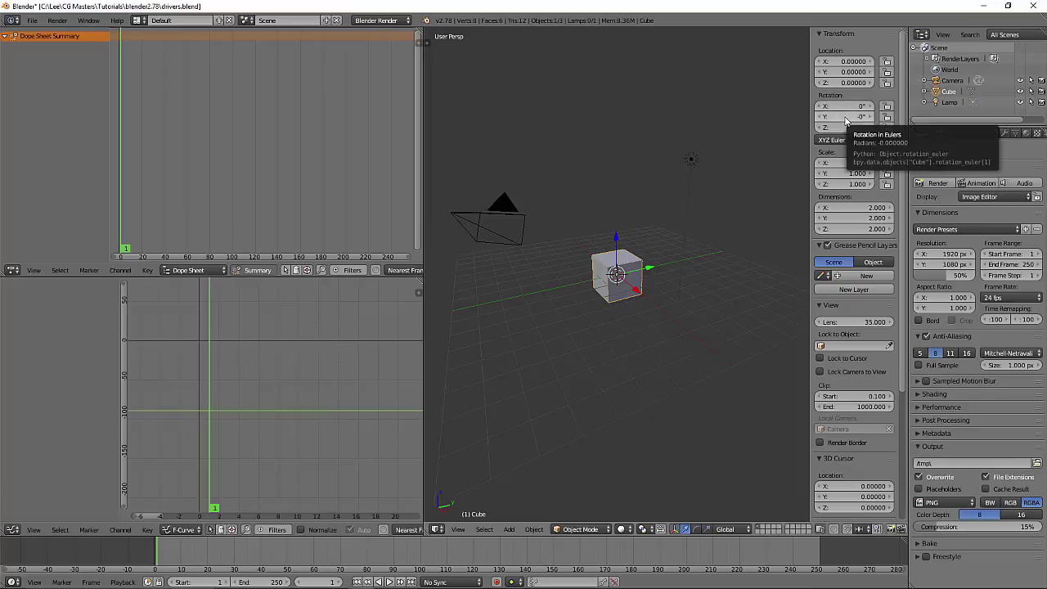
Step: Add drivers to all three rotation axes from the cube's Location X, then slide it along X to test
{"action": "key", "text": "ctrl+d"}
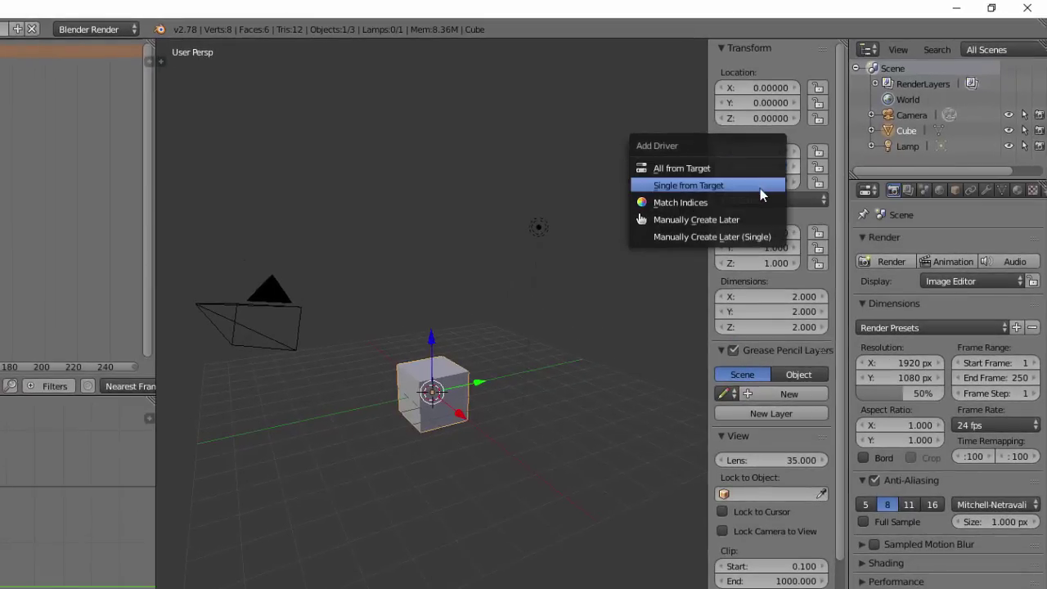
{"action": "left_click", "coordinate": [764, 168]}
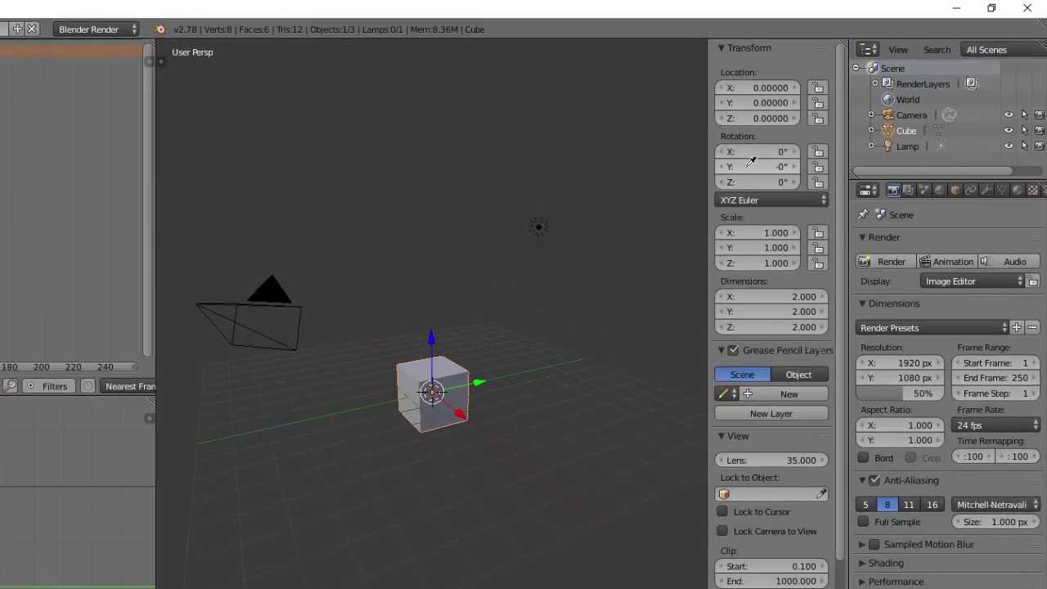
{"action": "left_click", "coordinate": [756, 83]}
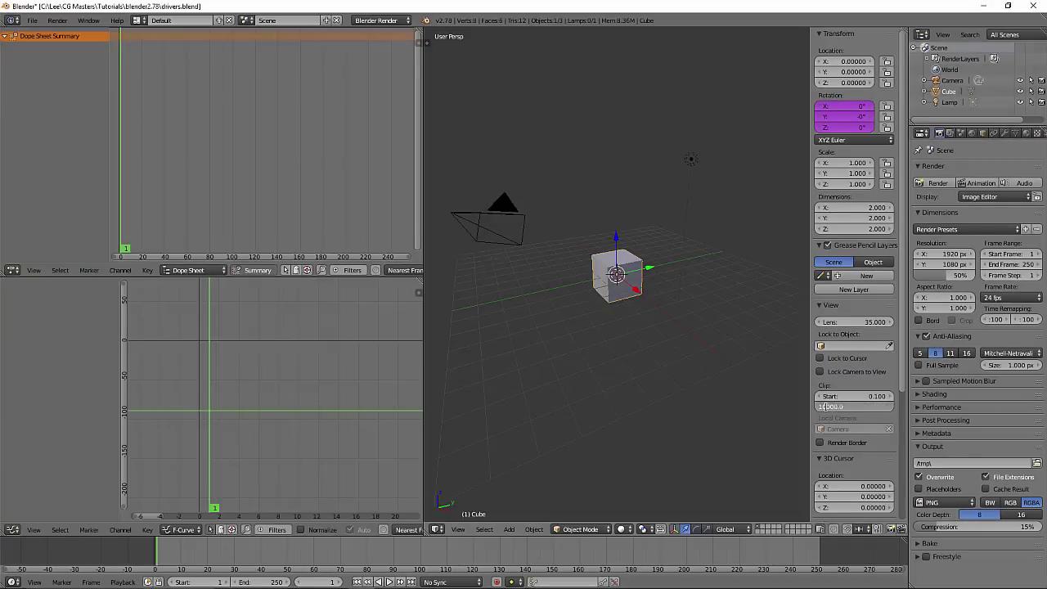
{"action": "key", "text": "g"}
{"action": "key", "text": "x"}
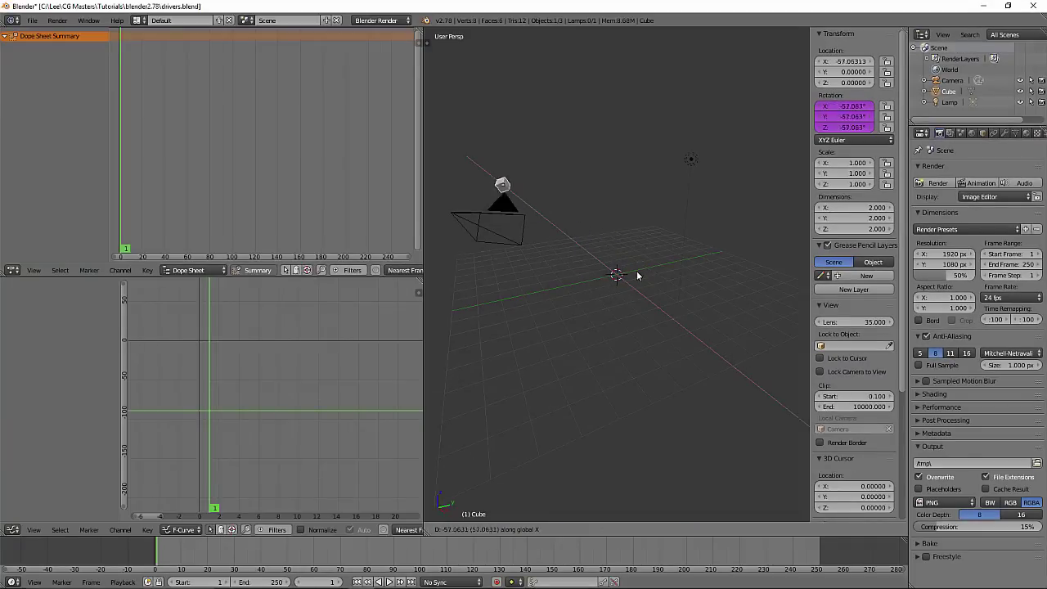
Step: Show the Graph Editor's driver curves, steepen the Y rotation curve, and test it along X
{"action": "left_click", "coordinate": [744, 369]}
{"action": "key", "text": "KP_Decimal"}
{"action": "key", "text": "KP_5"}
{"action": "left_click", "coordinate": [181, 529]}
{"action": "left_click", "coordinate": [186, 500]}
{"action": "key", "text": "g"}
{"action": "key", "text": "y"}
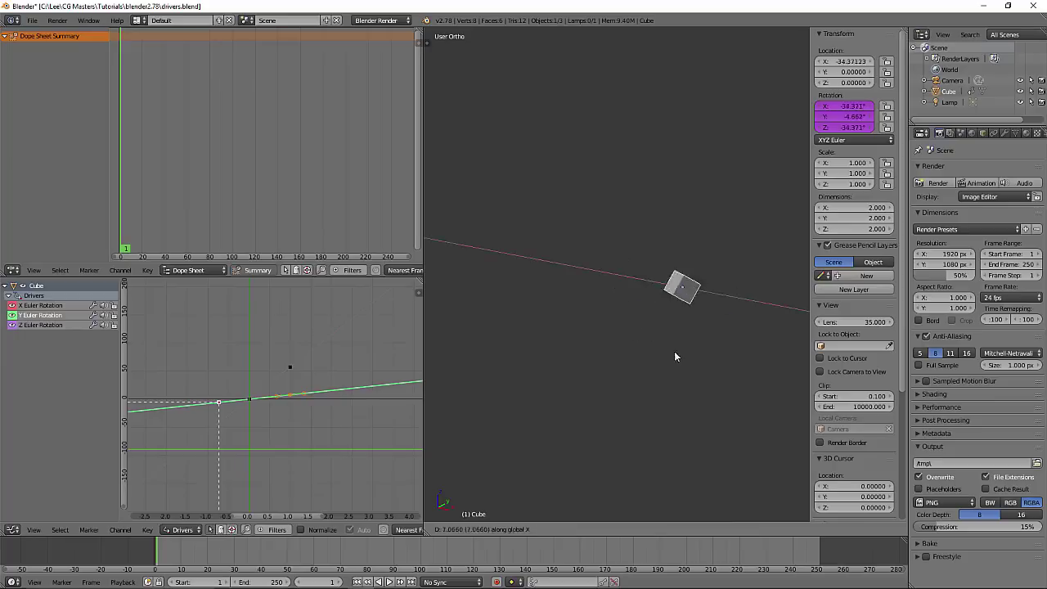
{"action": "left_click", "coordinate": [249, 397]}
{"action": "key", "text": "g"}
{"action": "key", "text": "x"}
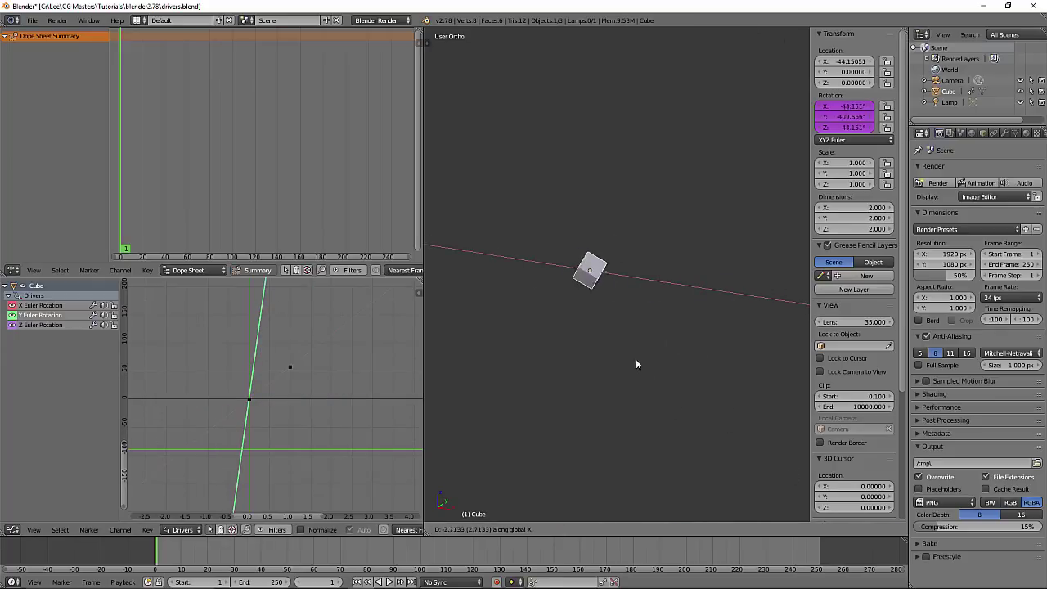
{"action": "key", "text": "Escape"}
Step: Steepen the X rotation driver curve with snapping set to No Auto-Snap, then test along X
{"action": "key", "text": "g"}
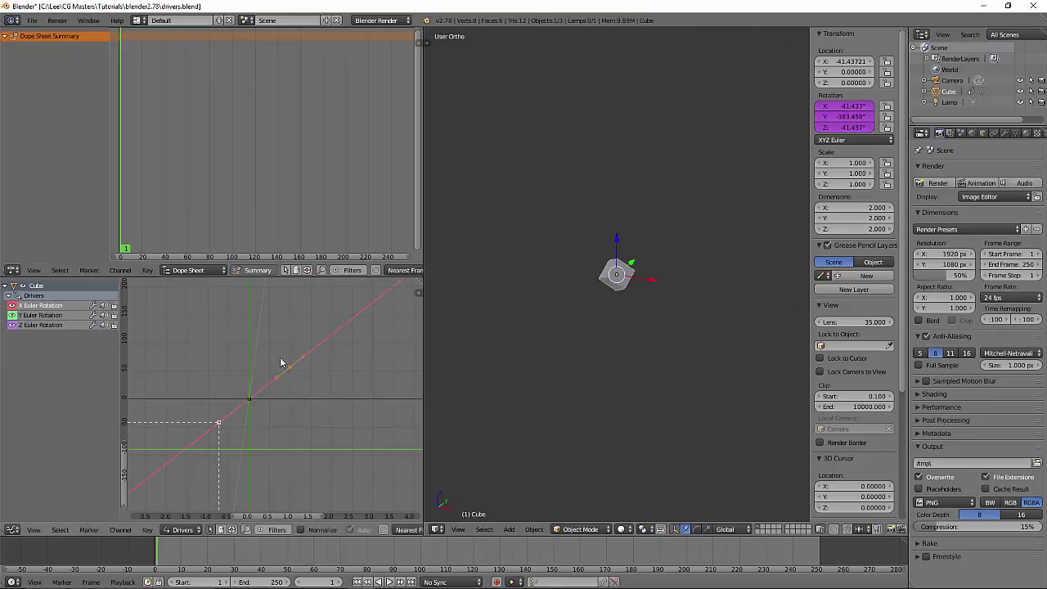
{"action": "key", "text": "Return"}
{"action": "scroll", "coordinate": [303, 529], "scroll_direction": "down", "scroll_amount": 2}
{"action": "left_click", "coordinate": [304, 529]}
{"action": "left_click", "coordinate": [331, 517]}
{"action": "key", "text": "g"}
{"action": "left_click", "coordinate": [299, 417]}
{"action": "key", "text": "g"}
{"action": "key", "text": "x"}
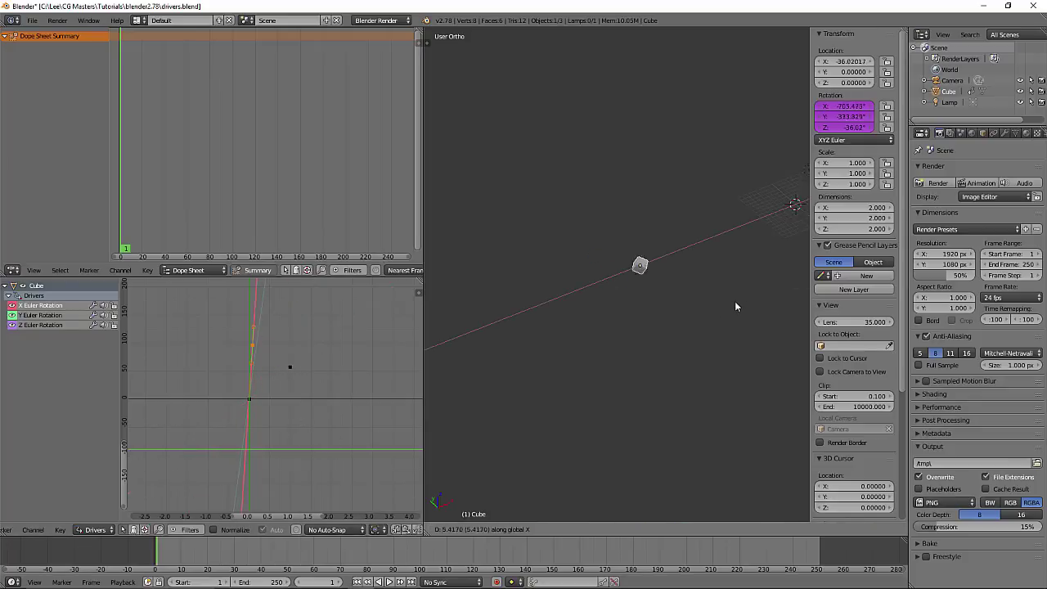
{"action": "right_click", "coordinate": [758, 281]}
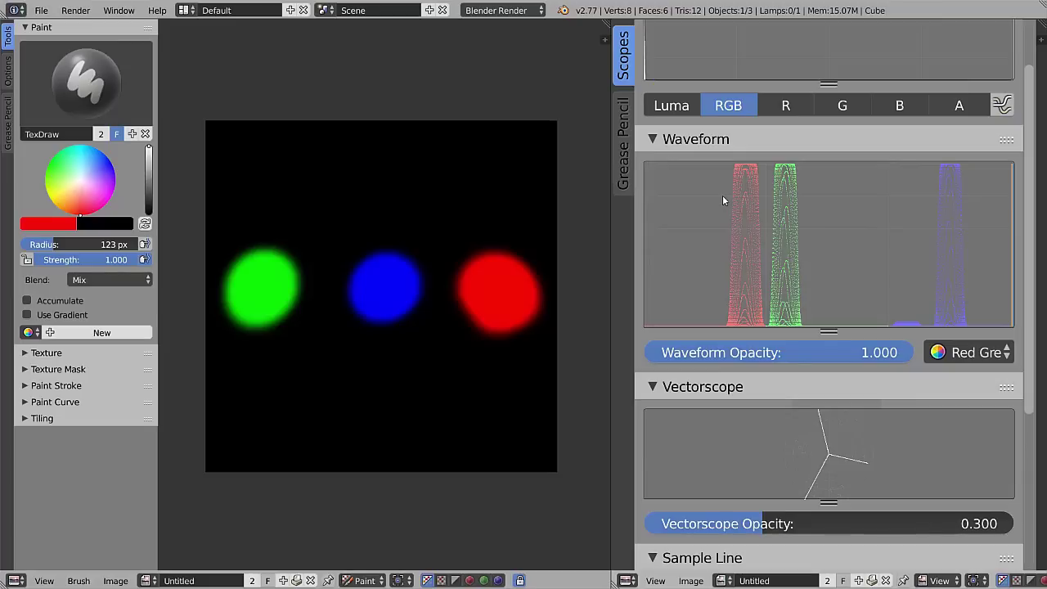
Step: Hide and restore the Scopes shelf, then set Waveform Mode to Red Green Blue
{"action": "key", "text": "t"}
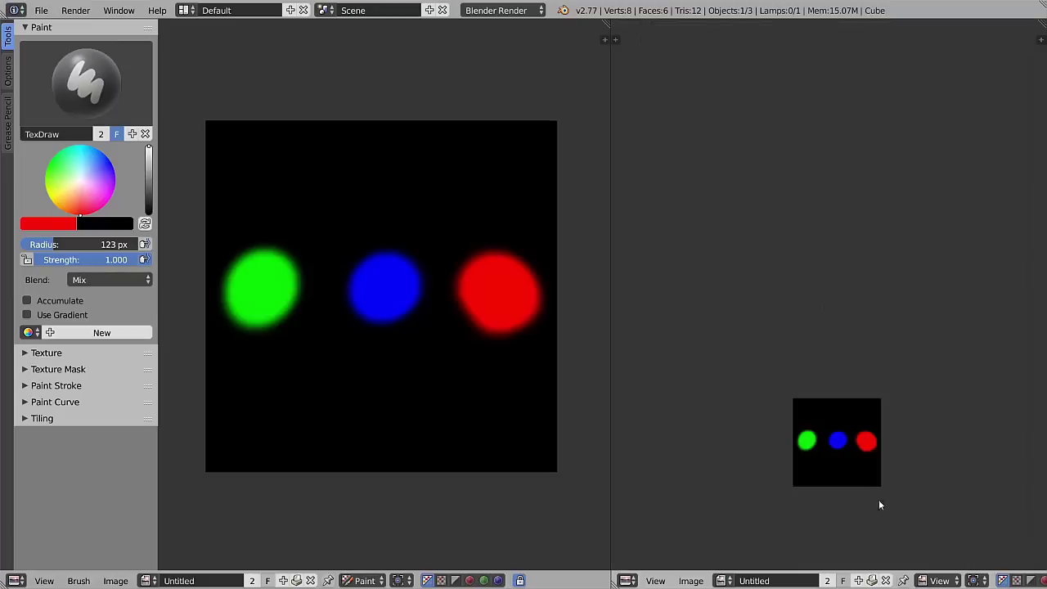
{"action": "key", "text": "t"}
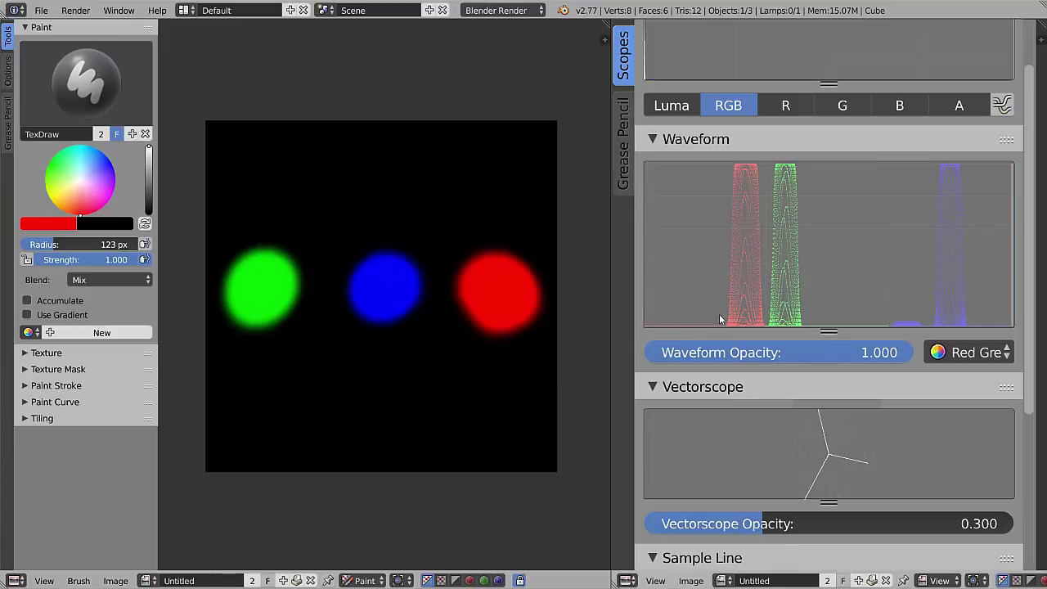
{"action": "left_click", "coordinate": [974, 353]}
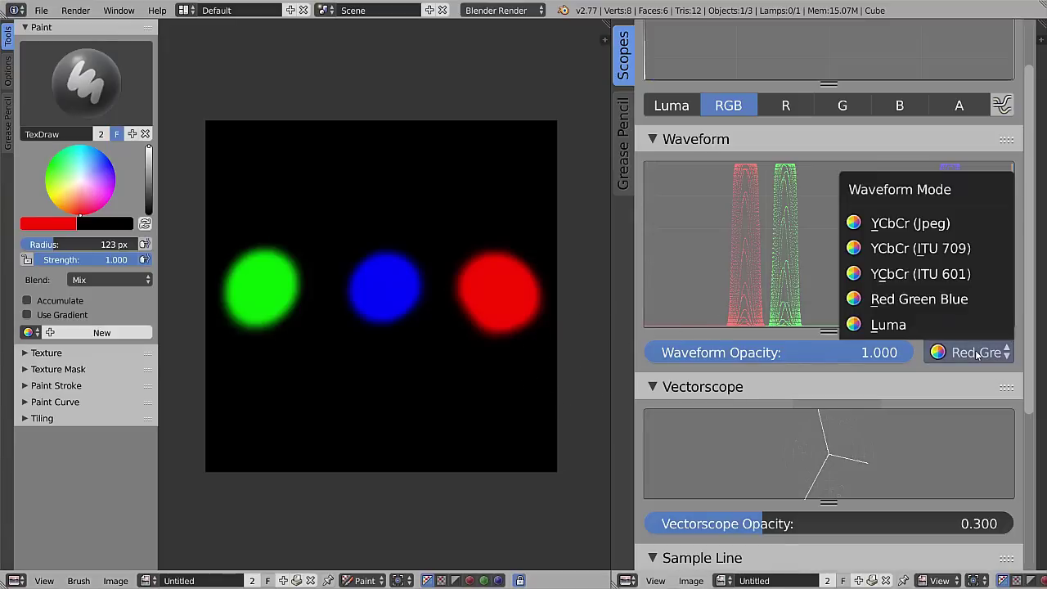
{"action": "left_click", "coordinate": [945, 306]}
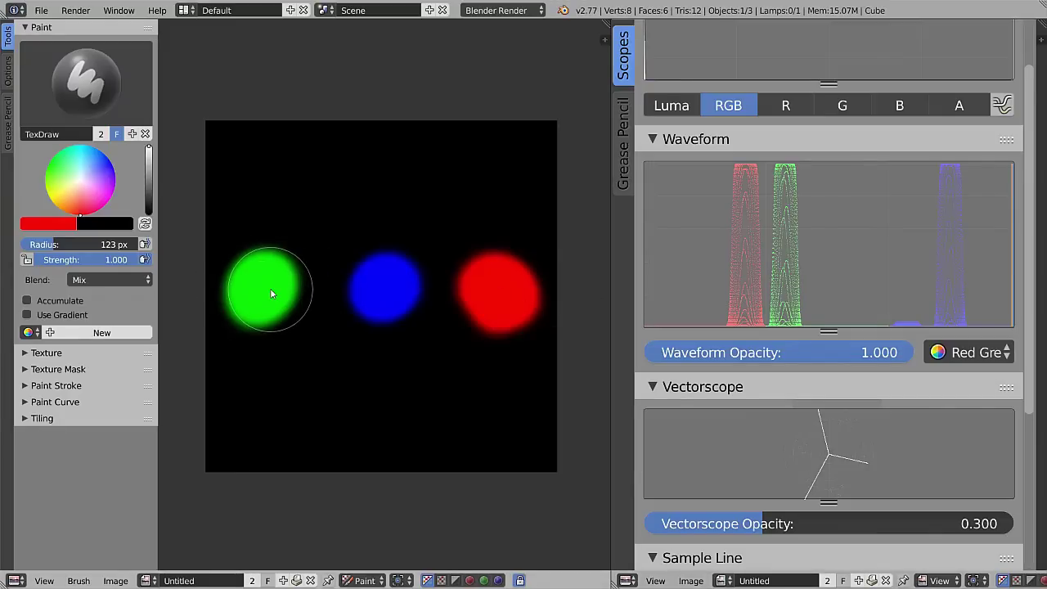
Step: Set the waveform to Red Green Blue and paint dark red dabs between the green, blue and red spots
{"action": "left_click", "coordinate": [968, 353]}
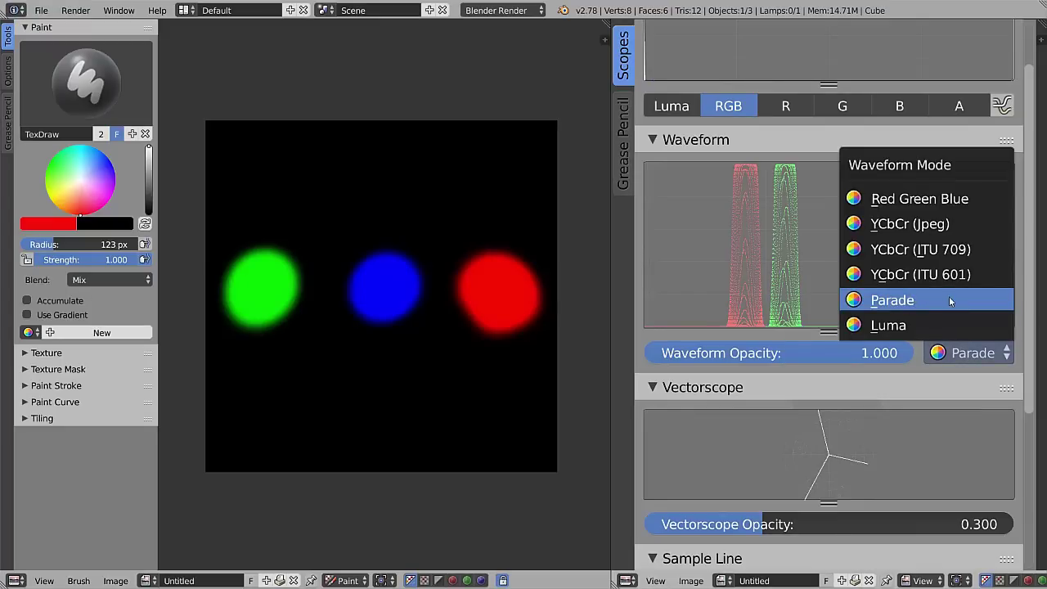
{"action": "left_click", "coordinate": [950, 207]}
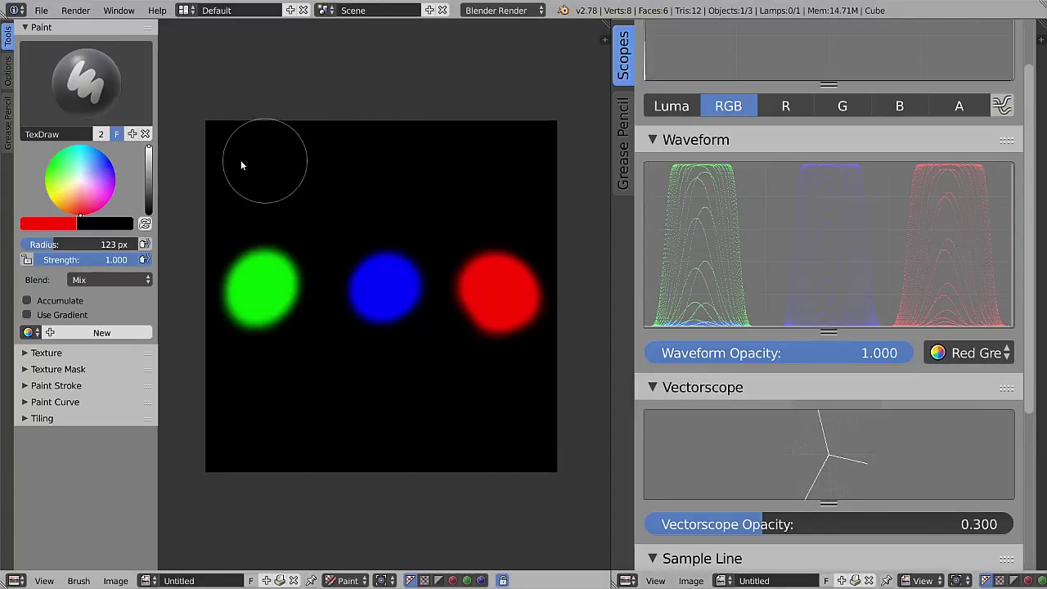
{"action": "left_click_drag", "start_coordinate": [148, 163], "coordinate": [149, 193]}
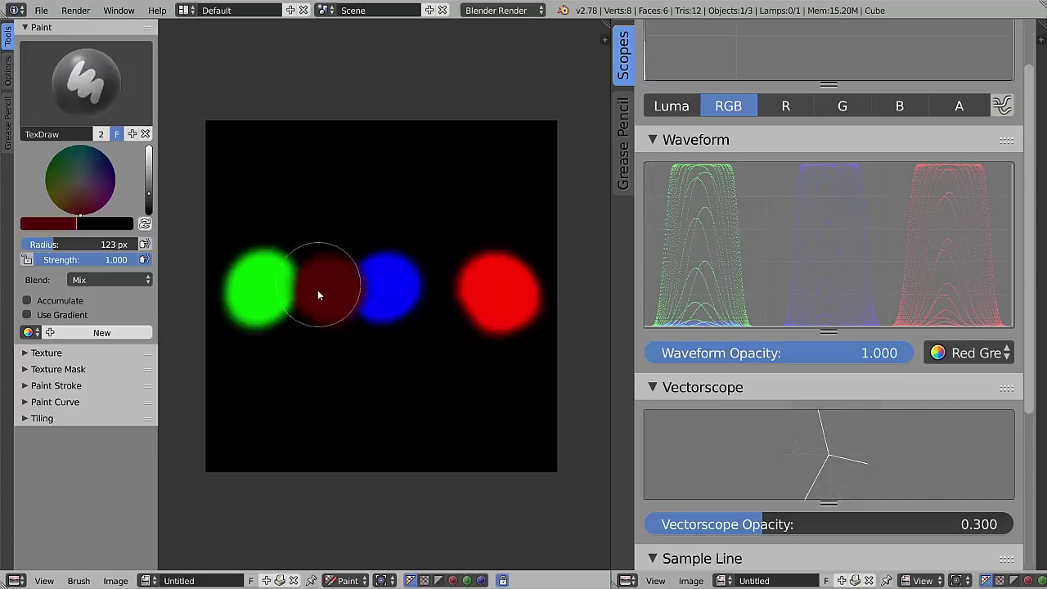
{"action": "left_click", "coordinate": [319, 298]}
{"action": "left_click_drag", "start_coordinate": [149, 193], "coordinate": [149, 170]}
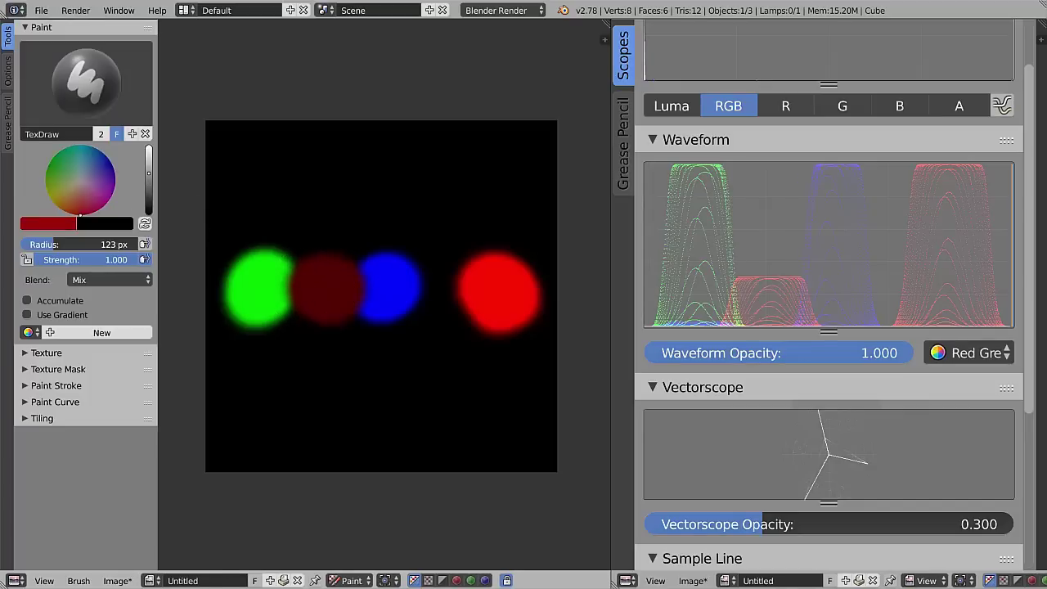
{"action": "left_click", "coordinate": [435, 296]}
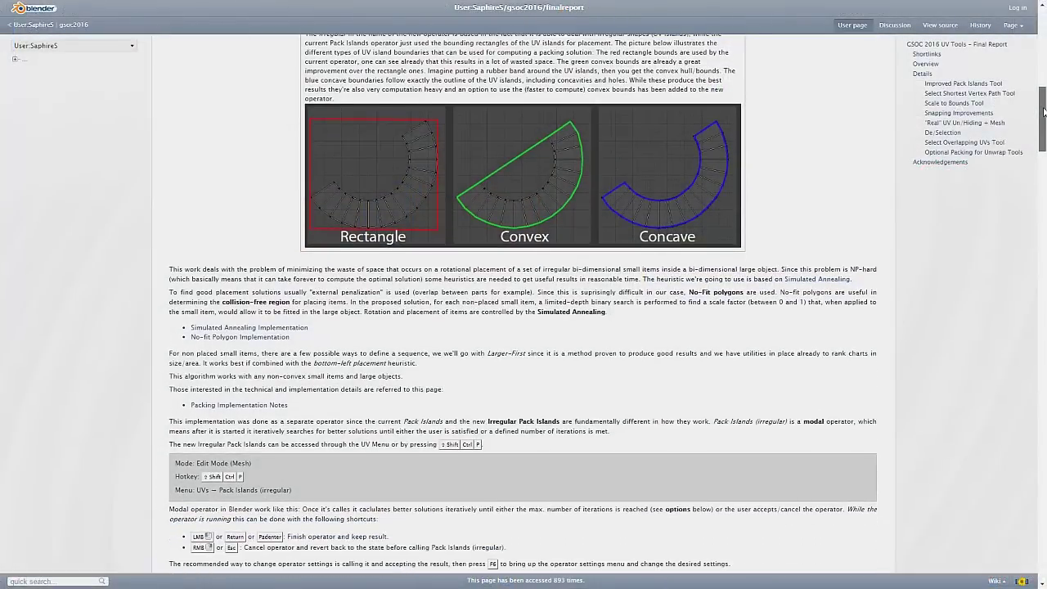
Step: Scroll through the GSoC 2016 UV Tools wiki report
{"action": "left_click_drag", "start_coordinate": [1044, 111], "coordinate": [1044, 282]}
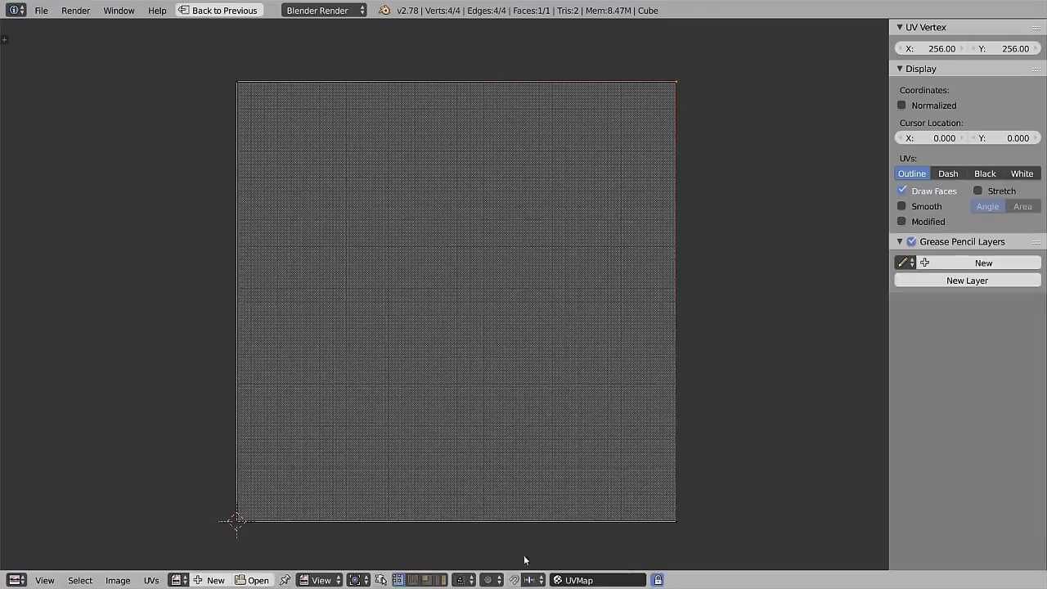
Step: Set UV snapping to Increment and start moving the top-right UV vertex
{"action": "left_click", "coordinate": [532, 580]}
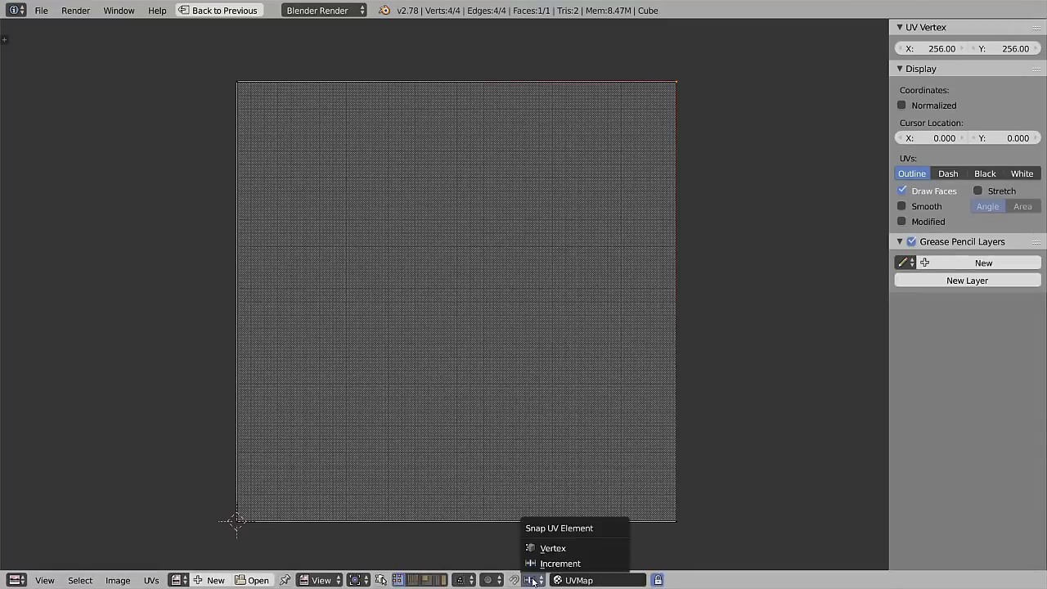
{"action": "left_click", "coordinate": [587, 564]}
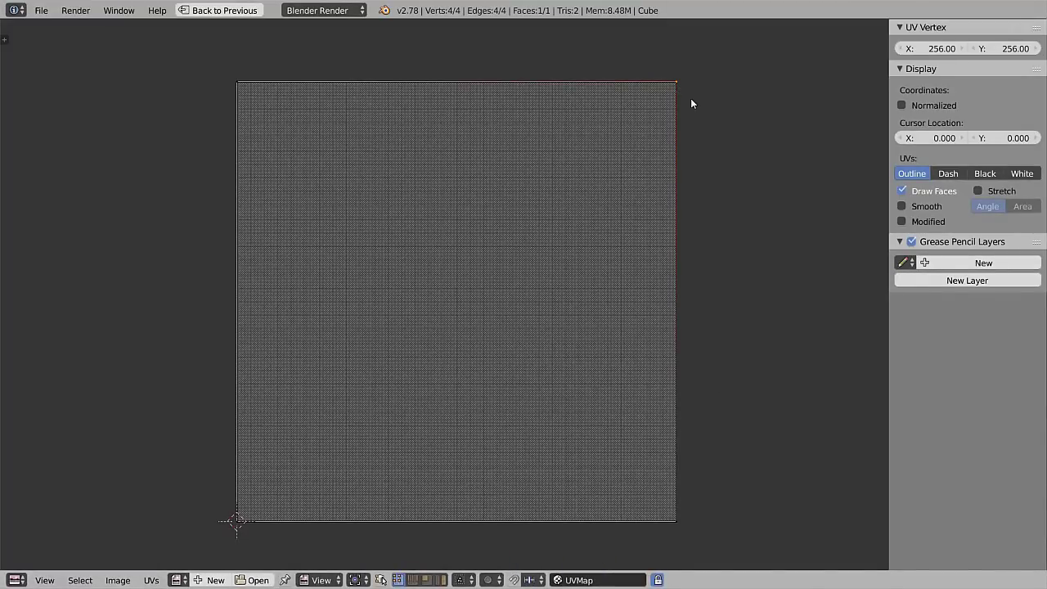
{"action": "key", "text": "g"}
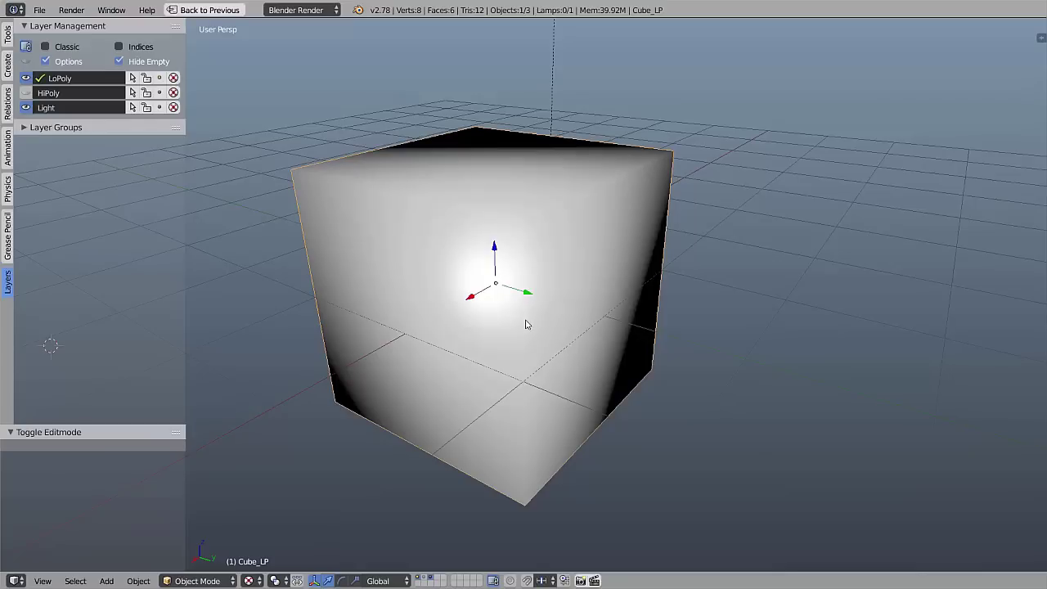
Step: Switch to the HiPoly layer and select the dense high-poly cube
{"action": "scroll", "coordinate": [524, 319], "scroll_direction": "down", "scroll_amount": 2}
{"action": "key", "text": "Tab"}
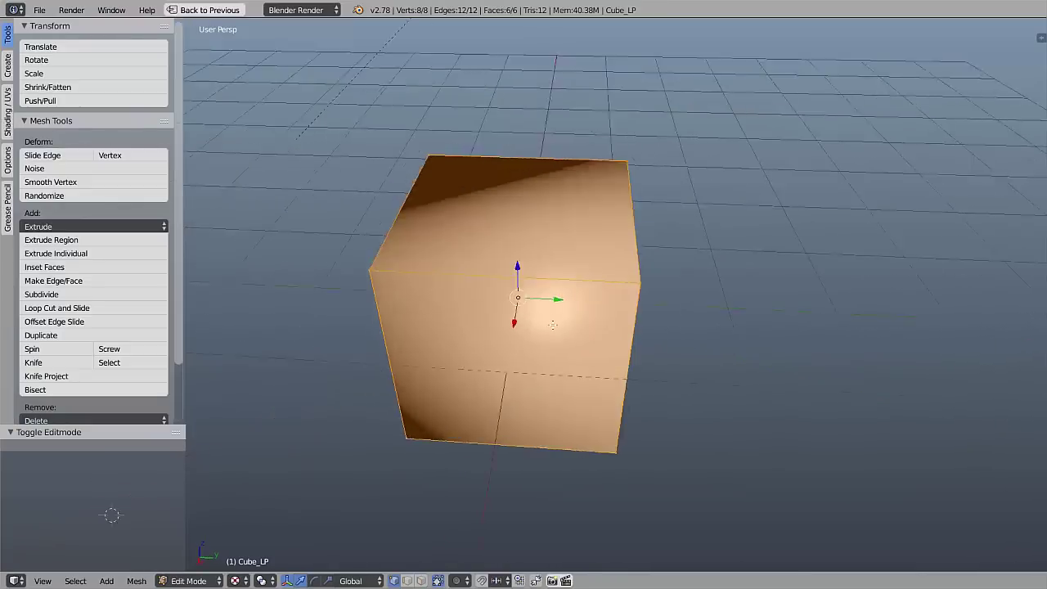
{"action": "middle_click_drag", "start_coordinate": [556, 329], "coordinate": [507, 311]}
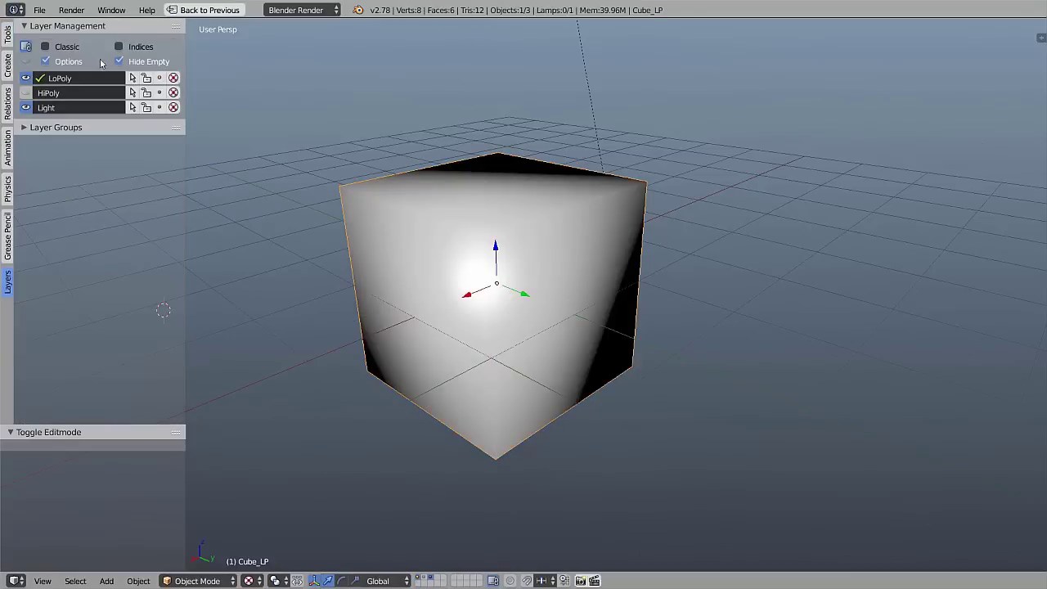
{"action": "left_click", "coordinate": [26, 97]}
{"action": "right_click", "coordinate": [507, 259]}
{"action": "key", "text": "Tab"}
{"action": "middle_click_drag", "start_coordinate": [509, 266], "coordinate": [515, 262]}
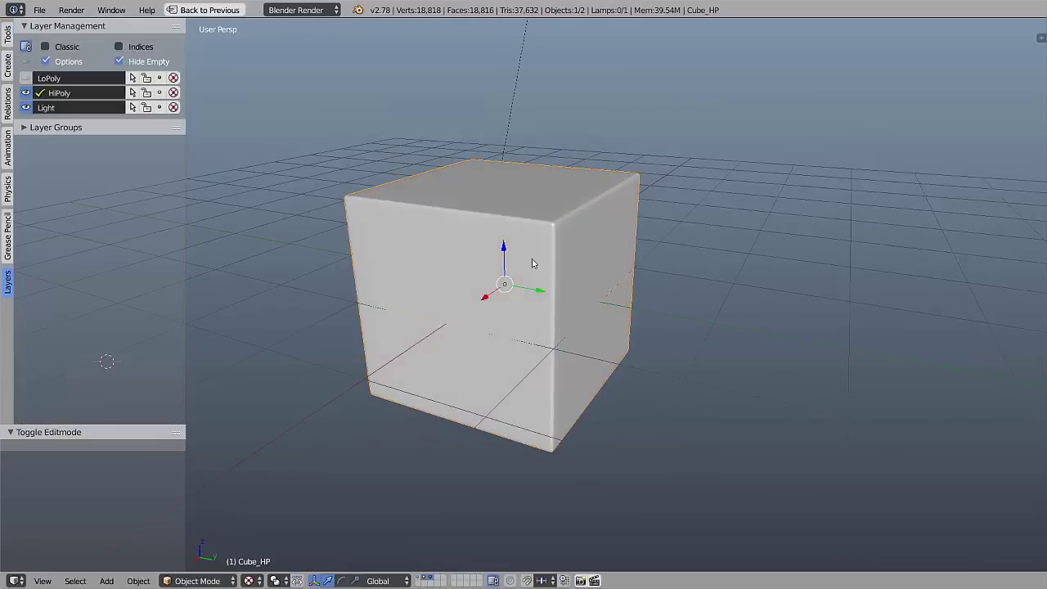
{"action": "right_click", "coordinate": [536, 261]}
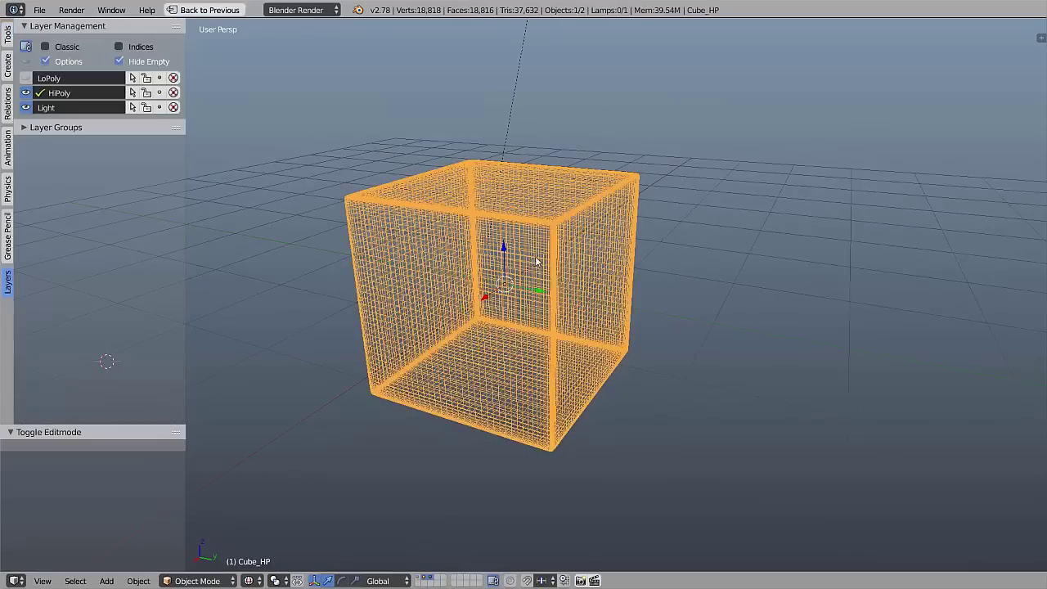
{"action": "middle_click_drag", "start_coordinate": [536, 260], "coordinate": [556, 258]}
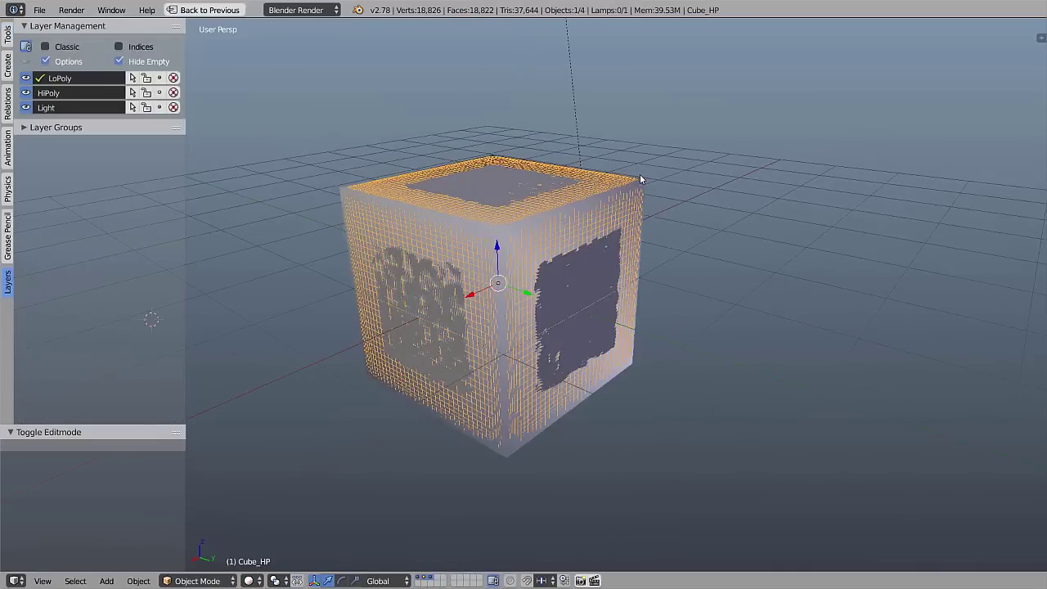
{"action": "key", "text": "ctrl+Up"}
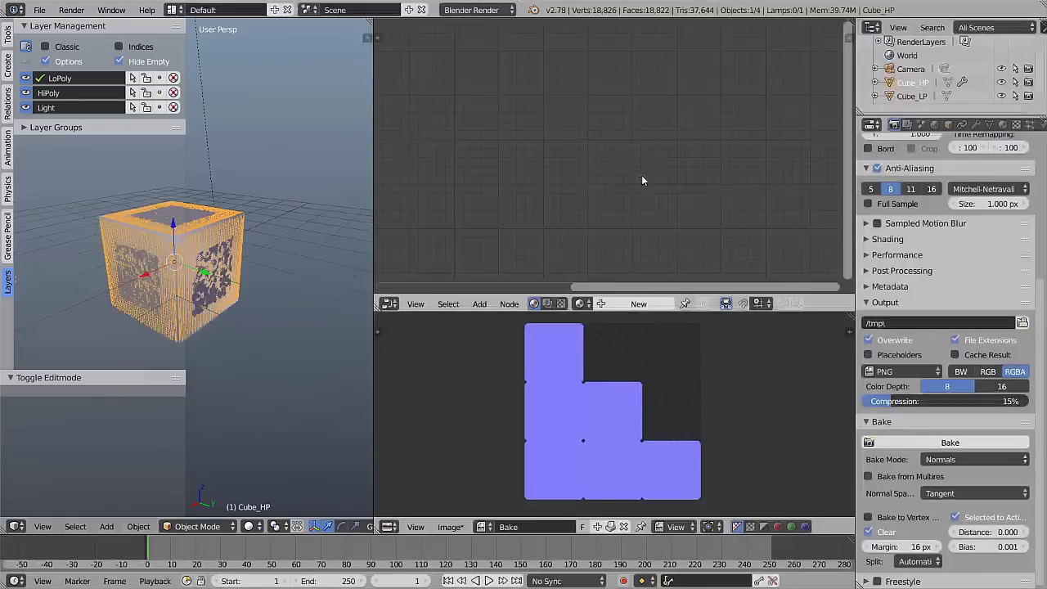
Step: Add Cube_LP as the active object and bake the normal map into its UV image
{"action": "left_click", "coordinate": [914, 96]}
{"action": "key", "text": "Tab"}
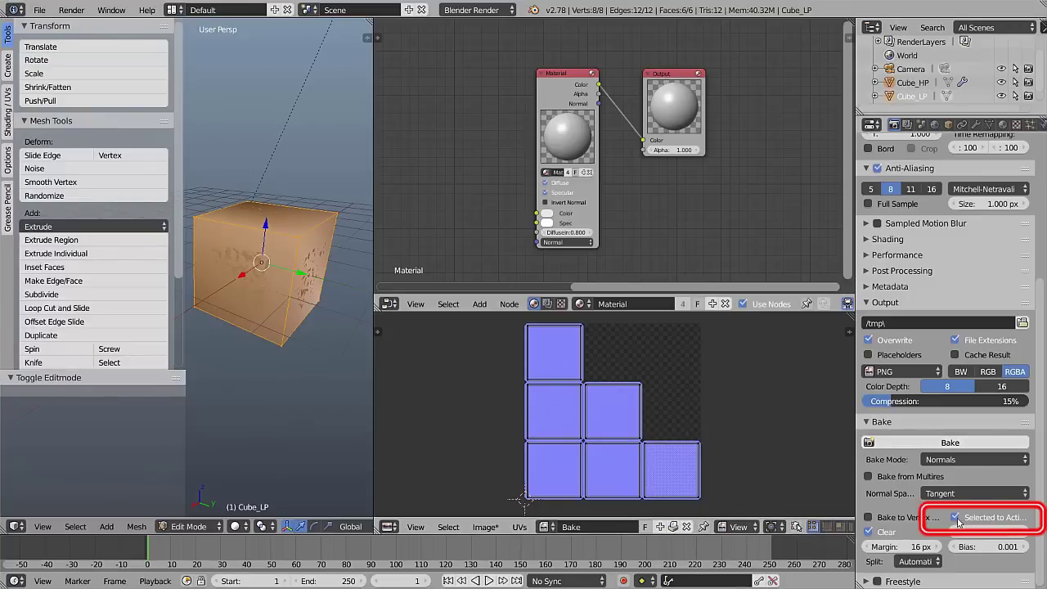
{"action": "left_click", "coordinate": [947, 446]}
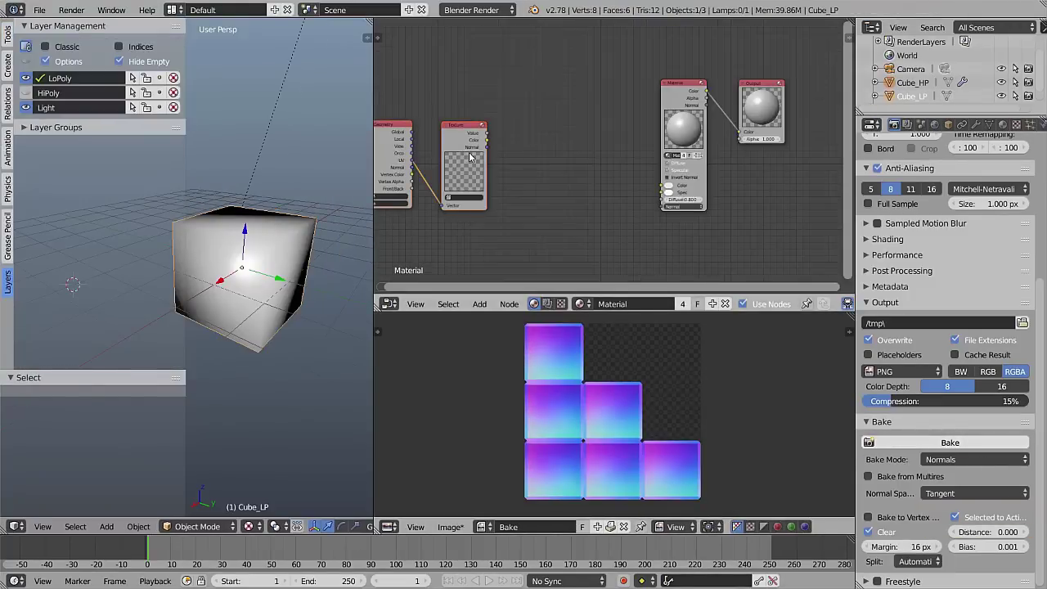
Step: Load the Tex image in the Texture node and link it through a Normal Map node into the material's Normal
{"action": "left_click_drag", "start_coordinate": [470, 157], "coordinate": [527, 141]}
{"action": "scroll", "coordinate": [527, 141], "scroll_direction": "up", "scroll_amount": 1}
{"action": "left_click", "coordinate": [474, 188]}
{"action": "left_click", "coordinate": [490, 203]}
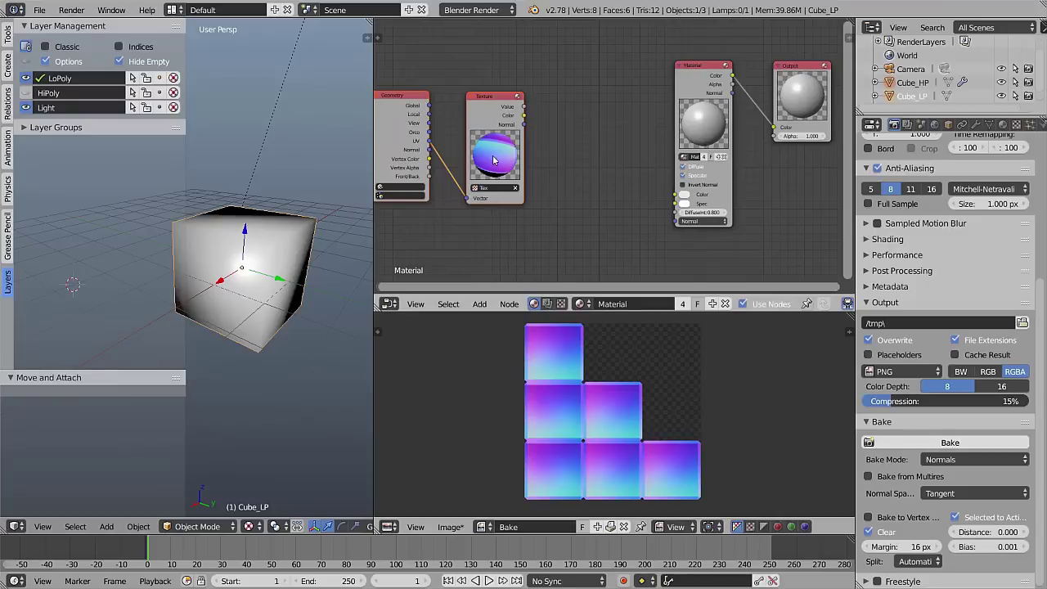
{"action": "key", "text": "shift+a"}
{"action": "mouse_move", "coordinate": [544, 132]}
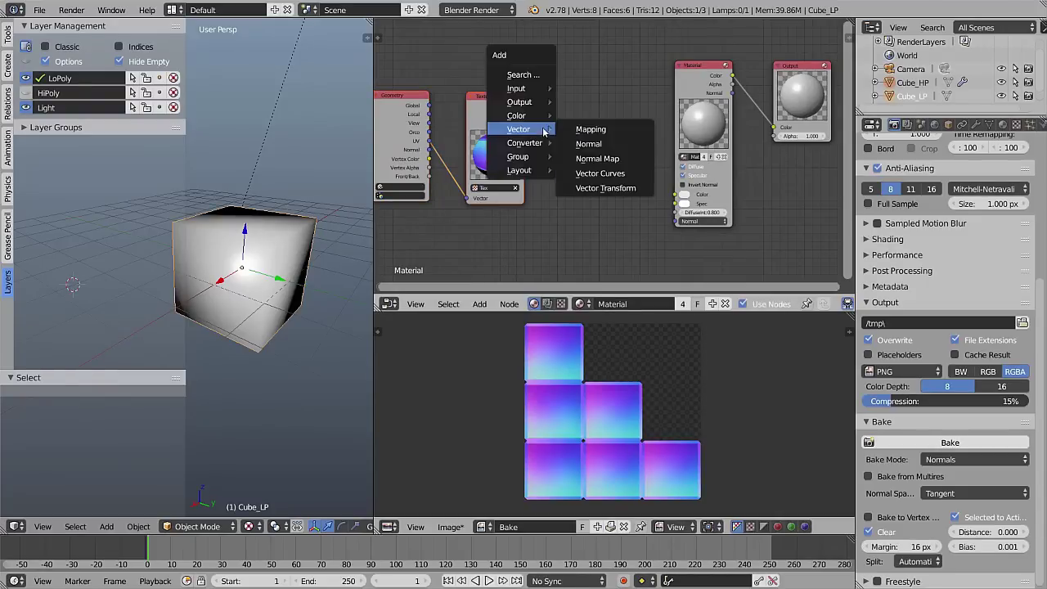
{"action": "left_click", "coordinate": [597, 158]}
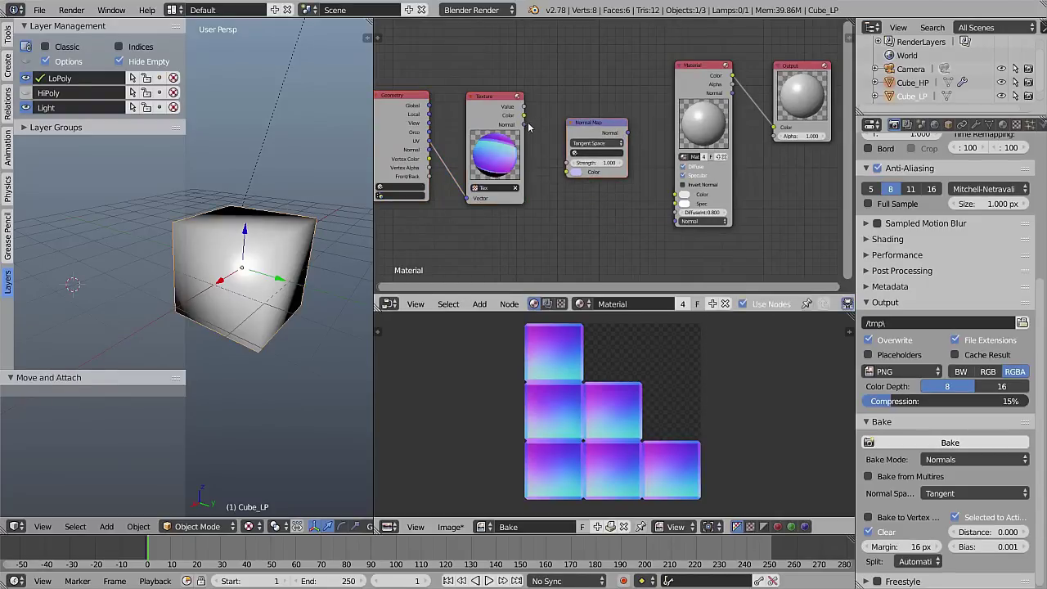
{"action": "left_click_drag", "start_coordinate": [524, 115], "coordinate": [567, 171]}
{"action": "left_click_drag", "start_coordinate": [626, 136], "coordinate": [675, 221]}
{"action": "middle_click_drag", "start_coordinate": [655, 229], "coordinate": [740, 233]}
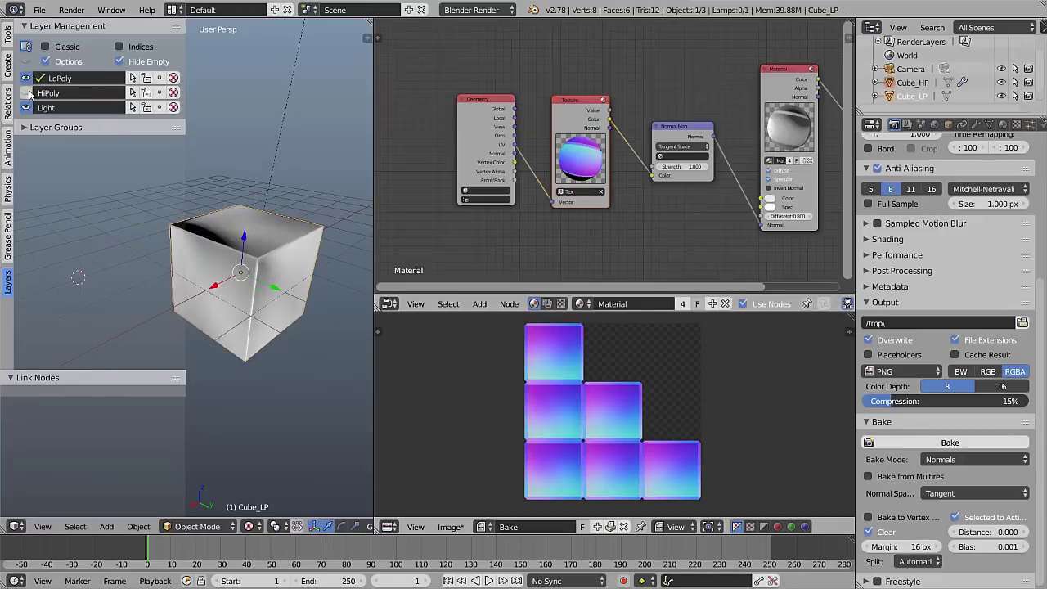
Step: Move the low-poly cube along Y to sit beside the high-poly cube
{"action": "left_click", "coordinate": [49, 93]}
{"action": "right_click", "coordinate": [270, 287]}
{"action": "middle_click_drag", "start_coordinate": [270, 286], "coordinate": [303, 308]}
{"action": "right_click", "coordinate": [278, 286]}
{"action": "key", "text": "g"}
{"action": "key", "text": "y"}
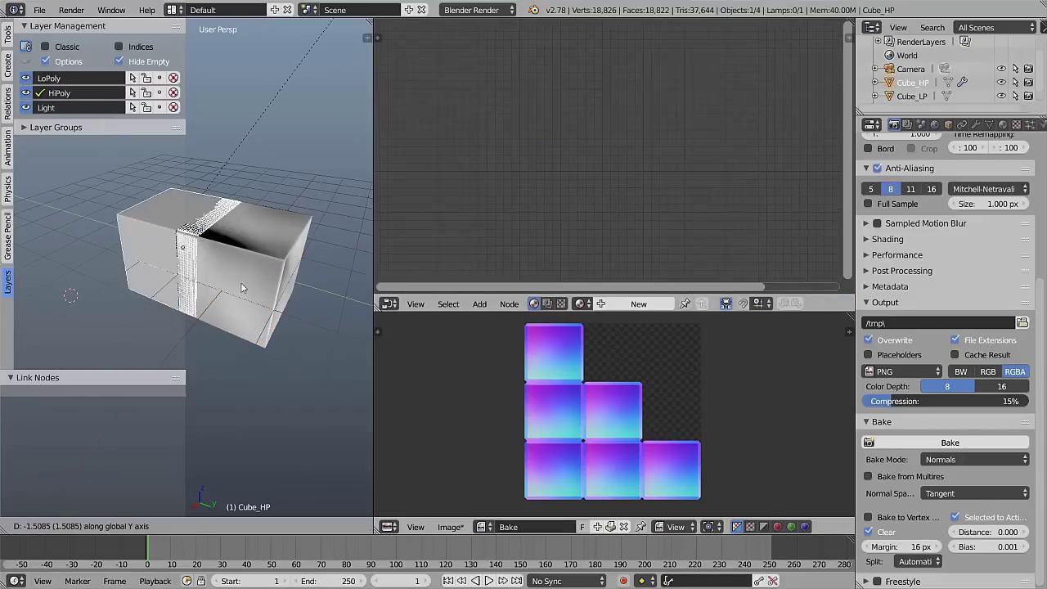
{"action": "left_click", "coordinate": [272, 273]}
Step: Insert a Gamma node set to 0.454 between the texture and the Normal Map
{"action": "key", "text": "shift+a"}
{"action": "mouse_move", "coordinate": [630, 207]}
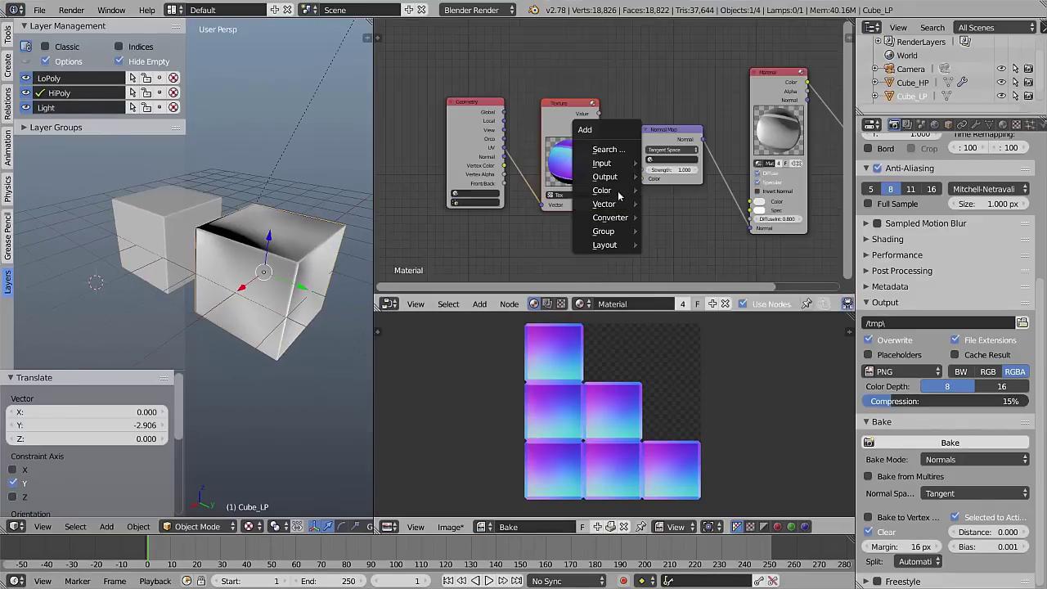
{"action": "left_click", "coordinate": [678, 190]}
{"action": "left_click", "coordinate": [632, 173]}
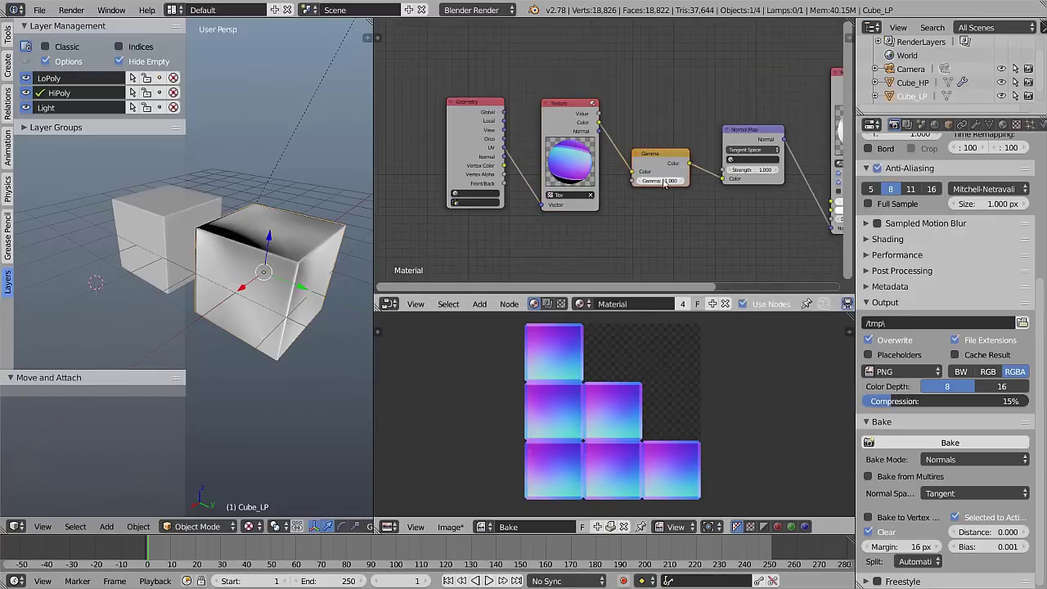
{"action": "type", "text": "45"}
{"action": "key", "text": "Return"}
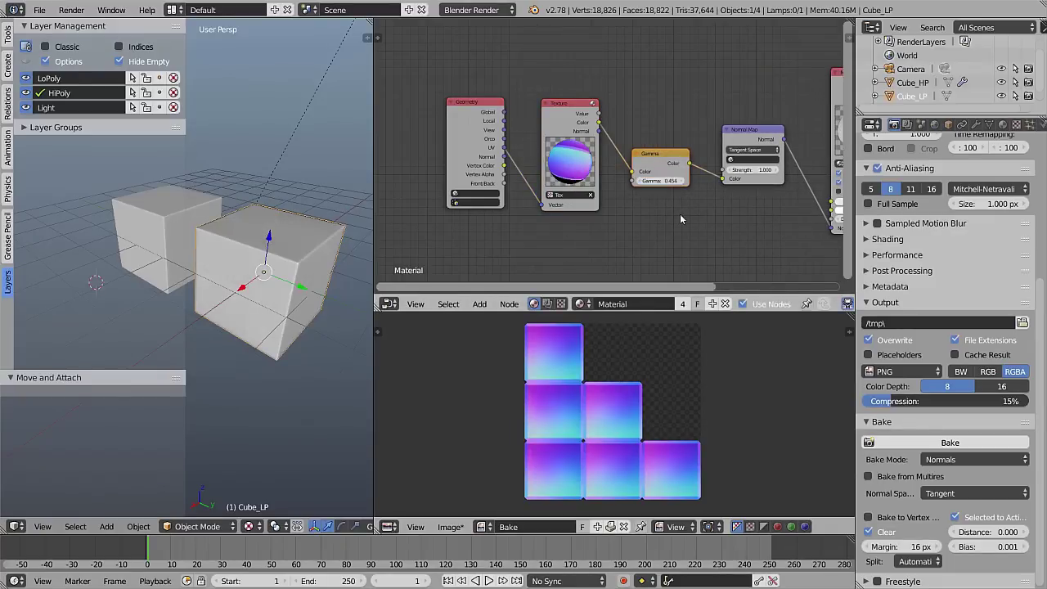
Step: Deselect everything and orbit the enlarged 3D view to compare the two cubes' shading
{"action": "mouse_move", "coordinate": [283, 286]}
{"action": "middle_mouse_down"}
{"action": "mouse_move", "coordinate": [263, 278]}
{"action": "mouse_move", "coordinate": [278, 282]}
{"action": "middle_mouse_up"}
{"action": "key", "text": "shift+space"}
{"action": "middle_click_drag", "start_coordinate": [364, 289], "coordinate": [343, 278], "text": "shift"}
{"action": "key", "text": "a"}
{"action": "middle_click_drag", "start_coordinate": [601, 320], "coordinate": [578, 318]}
{"action": "key", "text": "shift+space"}
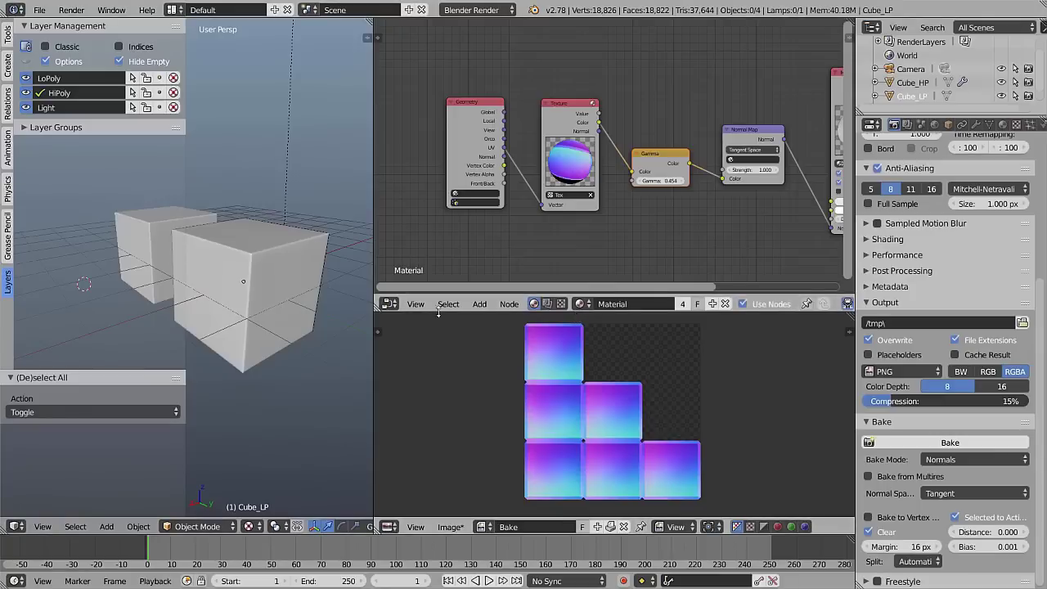
{"action": "middle_click_drag", "start_coordinate": [246, 302], "coordinate": [264, 302]}
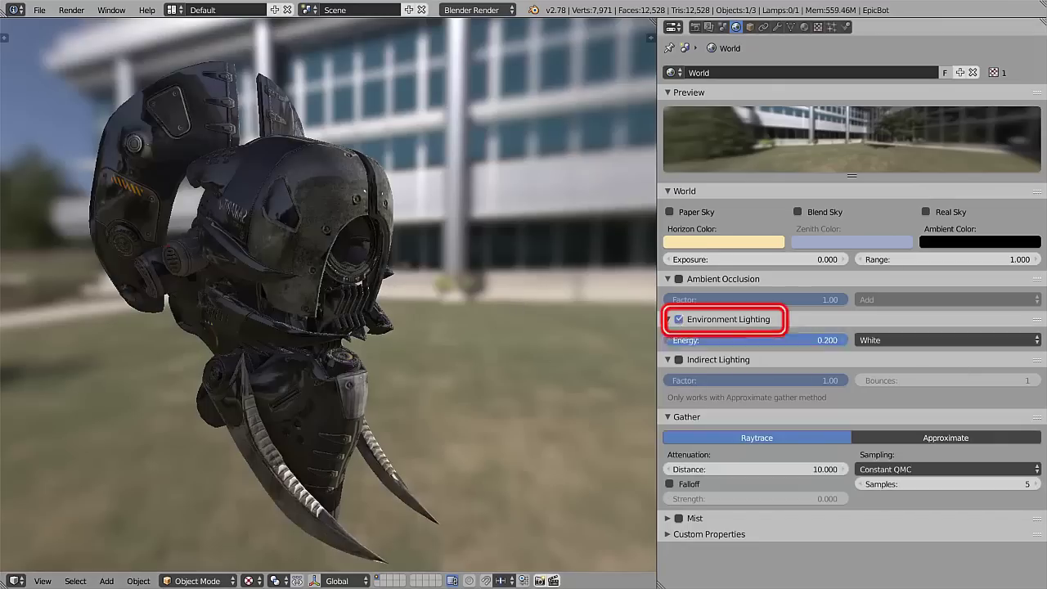
Step: Light the environment with the sky colour, orange horizon, blue zenith, at energy 0.2
{"action": "left_click_drag", "start_coordinate": [753, 339], "coordinate": [797, 339]}
{"action": "left_click", "coordinate": [946, 339]}
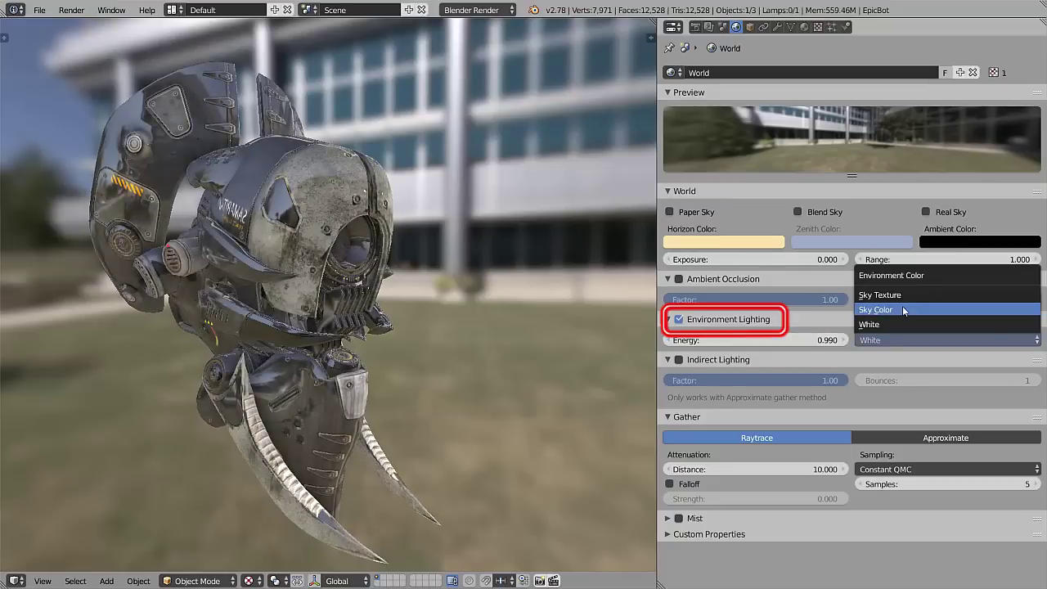
{"action": "left_click", "coordinate": [902, 306]}
{"action": "left_click", "coordinate": [725, 243]}
{"action": "left_click_drag", "start_coordinate": [711, 153], "coordinate": [691, 147]}
{"action": "left_click", "coordinate": [851, 243]}
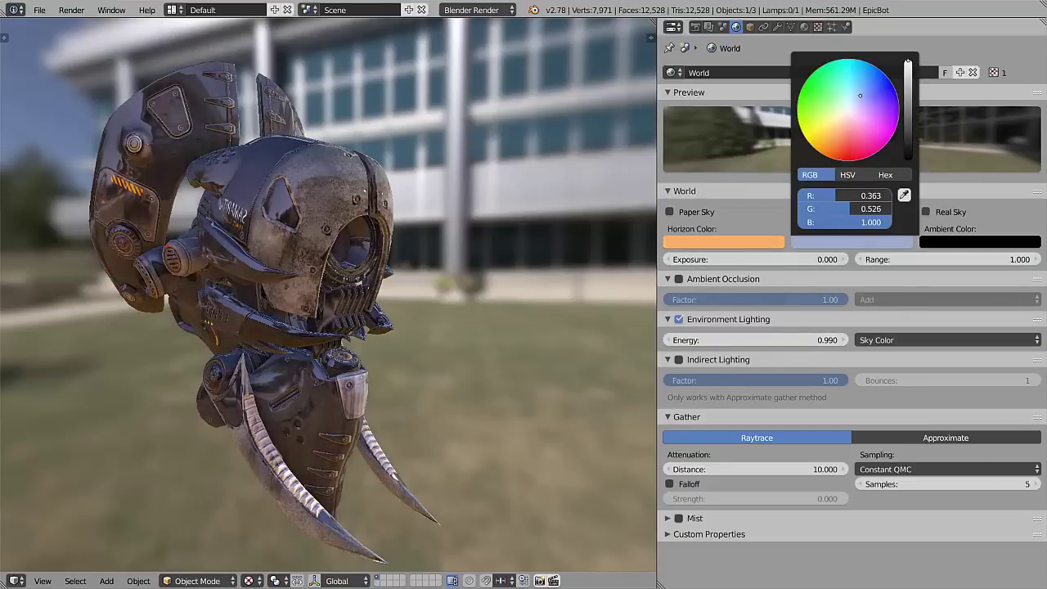
{"action": "left_click_drag", "start_coordinate": [851, 130], "coordinate": [846, 74]}
{"action": "middle_click_drag", "start_coordinate": [352, 310], "coordinate": [231, 303]}
{"action": "left_click", "coordinate": [753, 339]}
{"action": "type", "text": "0.2"}
{"action": "key", "text": "Return"}
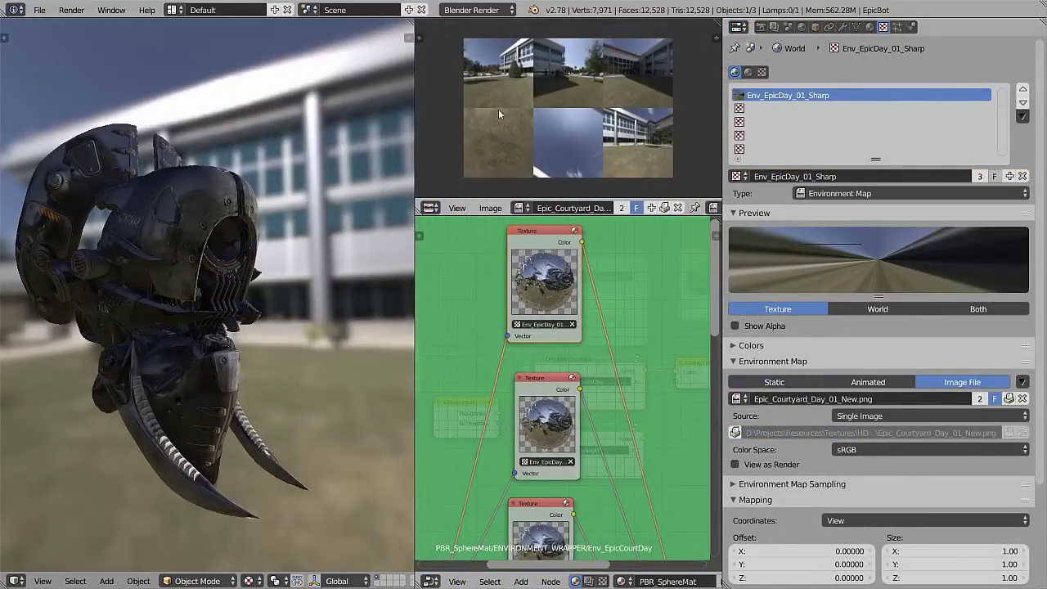
Step: Exit Env_EpicCourtDay and ENVIRONMENT_WRAPPER to reach the PBR_SphereMat node tree
{"action": "left_click_drag", "start_coordinate": [548, 278], "coordinate": [539, 283]}
{"action": "scroll", "coordinate": [496, 486], "scroll_direction": "down", "scroll_amount": 5}
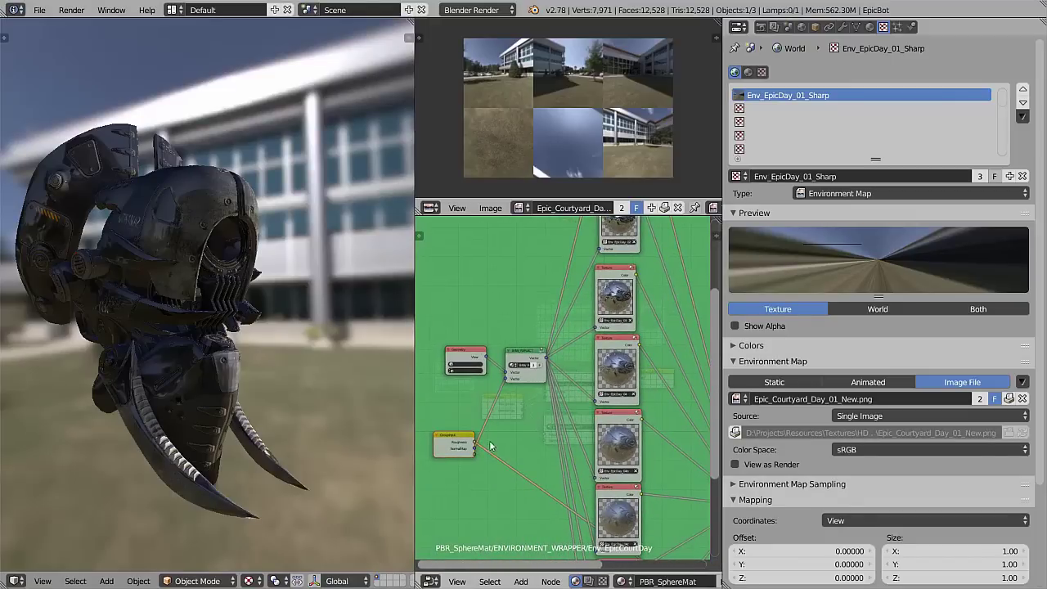
{"action": "scroll", "coordinate": [502, 450], "scroll_direction": "right", "scroll_amount": 8, "text": "ctrl"}
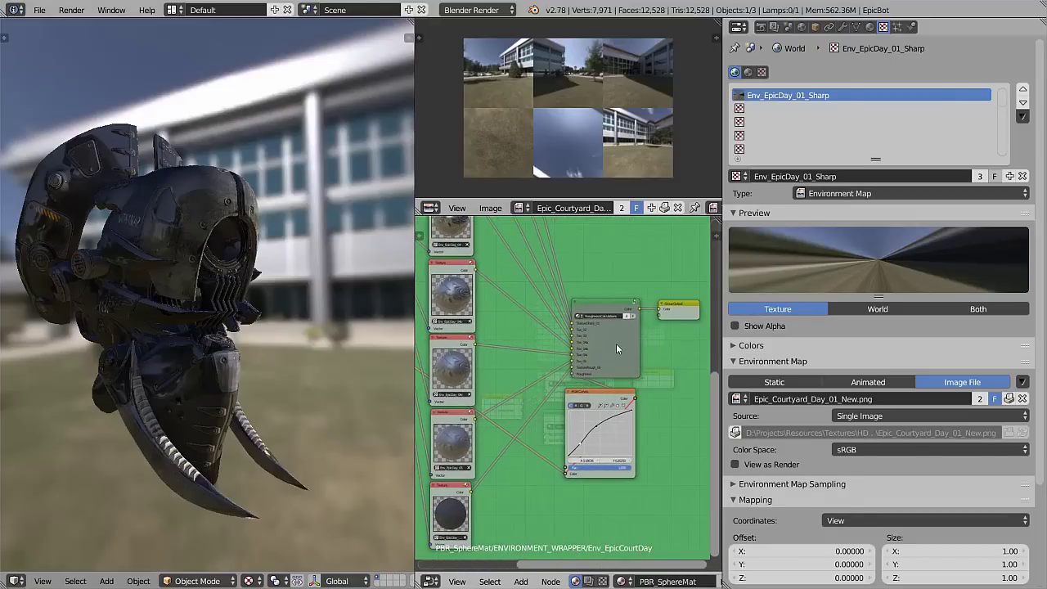
{"action": "key", "text": "Tab"}
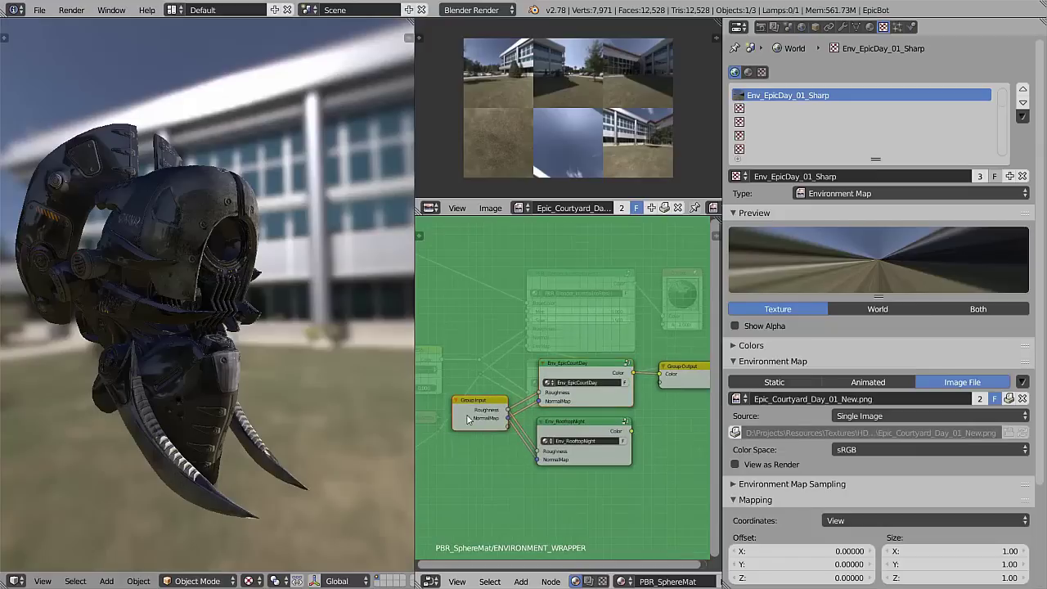
{"action": "key", "text": "Tab"}
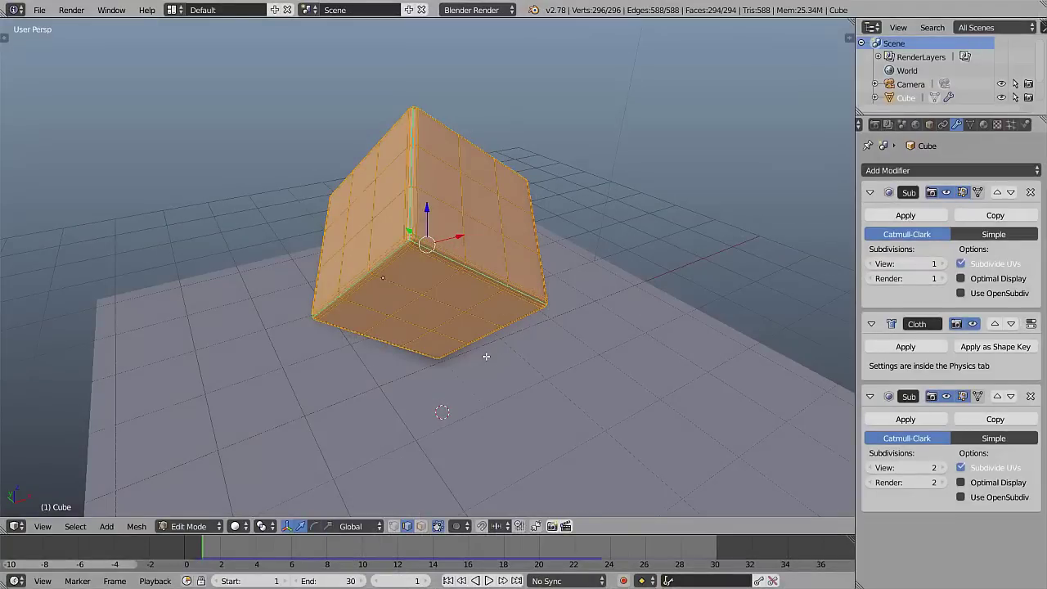
Step: Return the cube to Object Mode and inspect its Cloth physics settings
{"action": "key", "text": "Tab"}
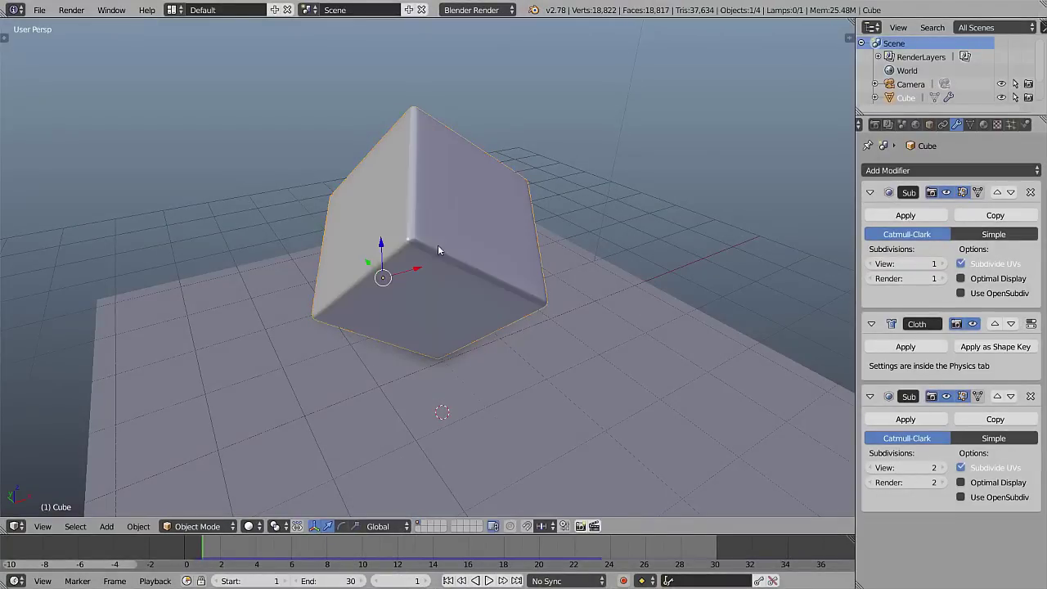
{"action": "key", "text": "z"}
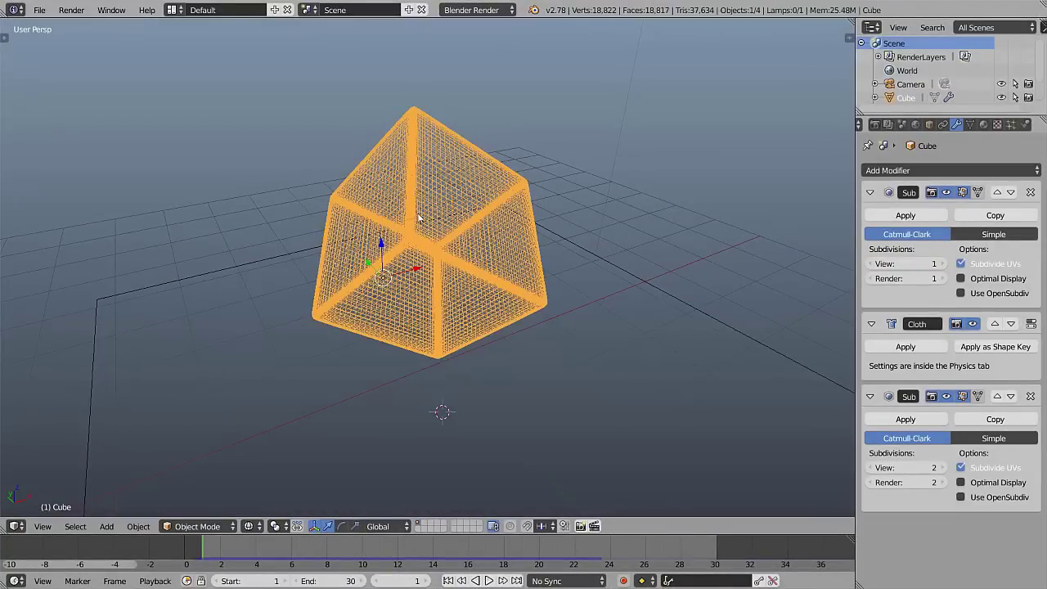
{"action": "key", "text": "z"}
{"action": "mouse_move", "coordinate": [425, 272]}
{"action": "middle_mouse_down"}
{"action": "mouse_move", "coordinate": [466, 333]}
{"action": "mouse_move", "coordinate": [450, 311]}
{"action": "middle_mouse_up"}
{"action": "left_click", "coordinate": [1025, 125]}
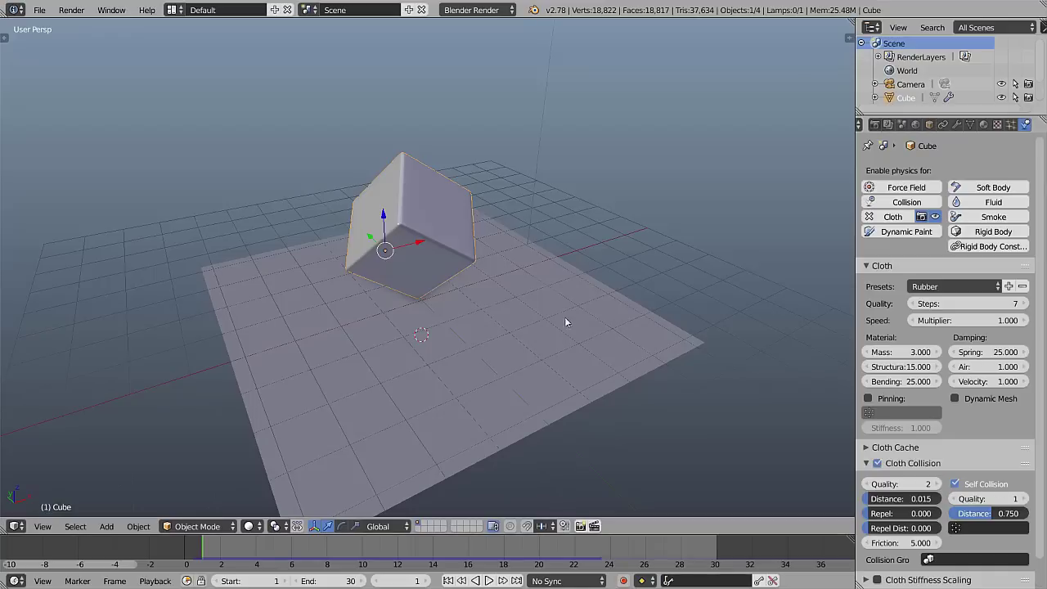
Step: Select the Collision plane and play the cloth simulation, then stop it
{"action": "right_click", "coordinate": [535, 323]}
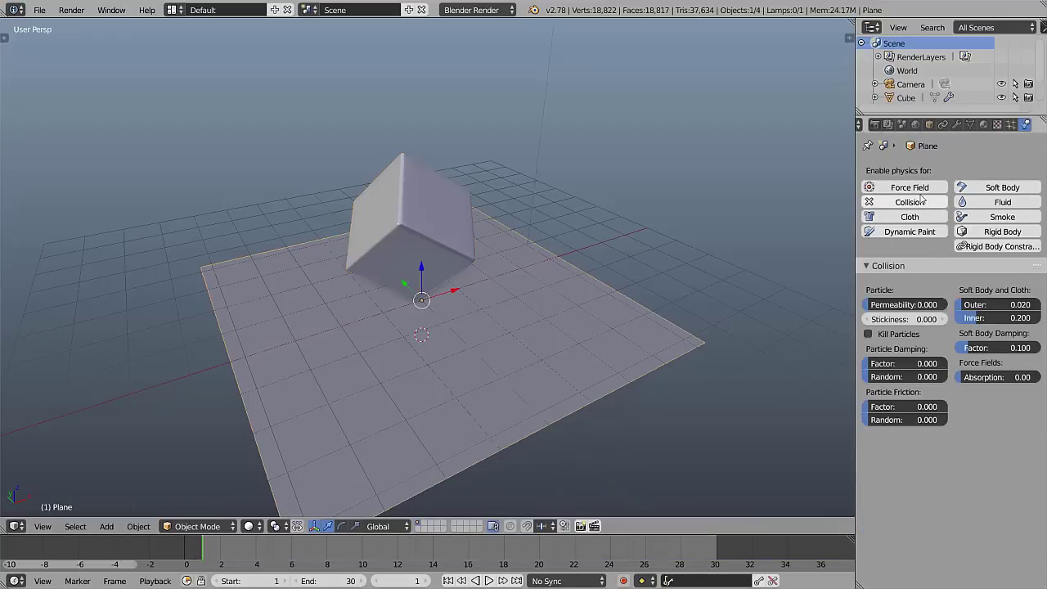
{"action": "middle_click_drag", "start_coordinate": [420, 376], "coordinate": [414, 325], "text": "shift"}
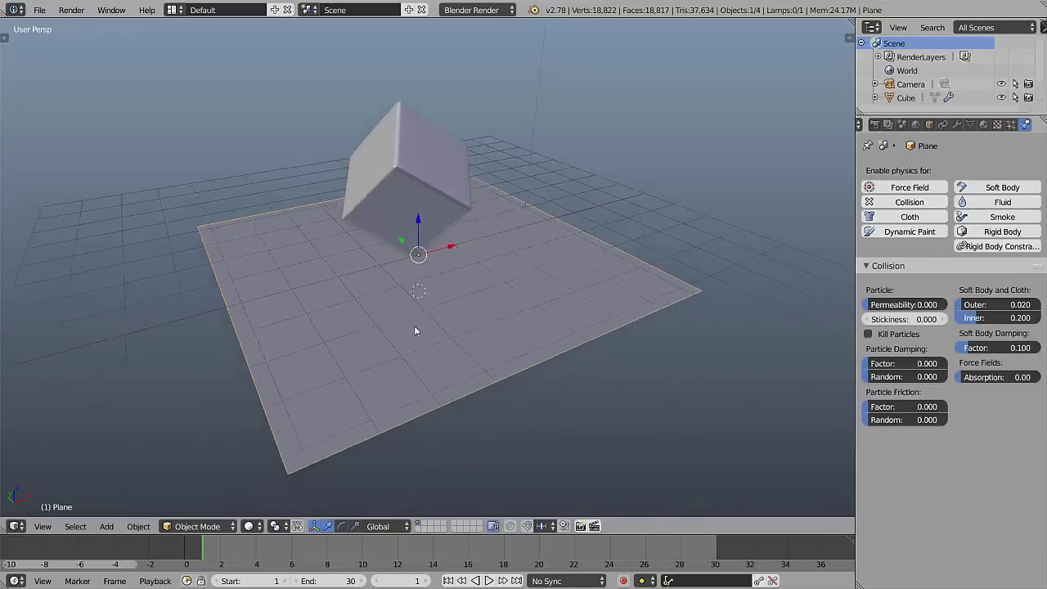
{"action": "key", "text": "alt+a"}
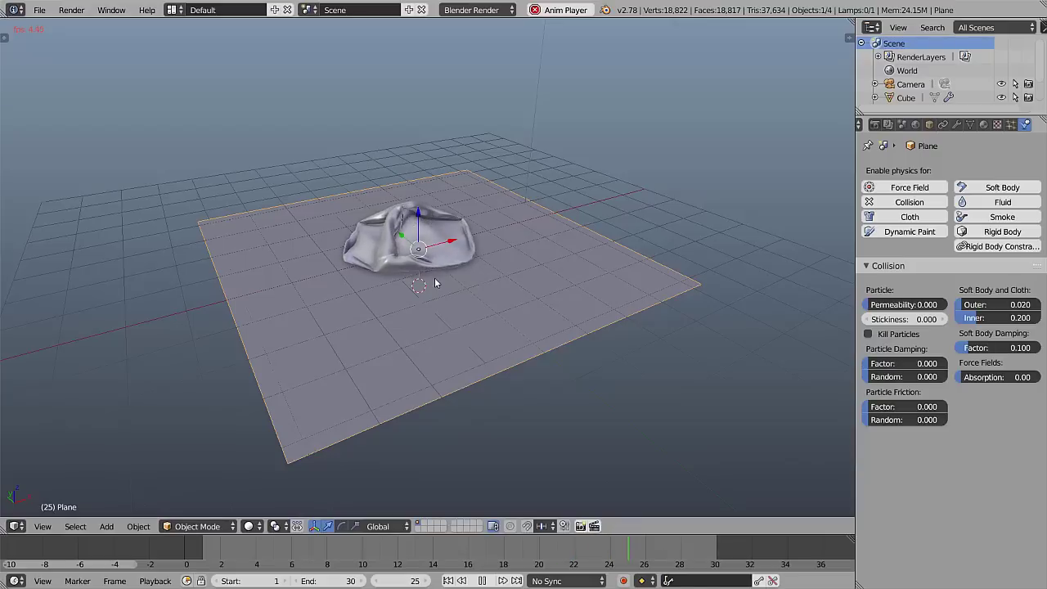
{"action": "key", "text": "alt+a"}
Step: Start an Alembic (.abc) export with end frame 30 and scale 100
{"action": "left_click", "coordinate": [40, 9]}
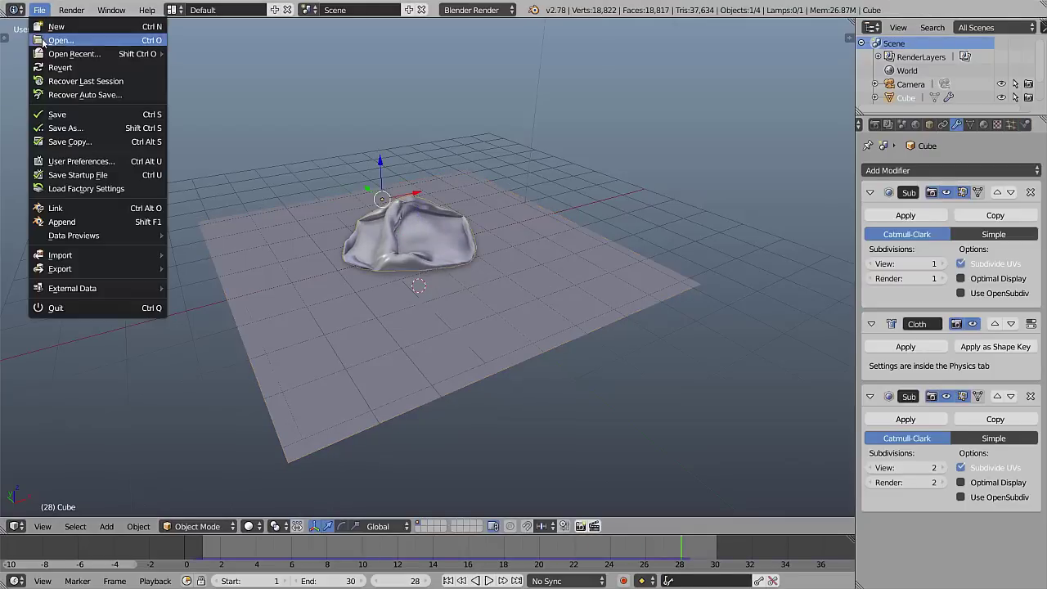
{"action": "mouse_move", "coordinate": [112, 271]}
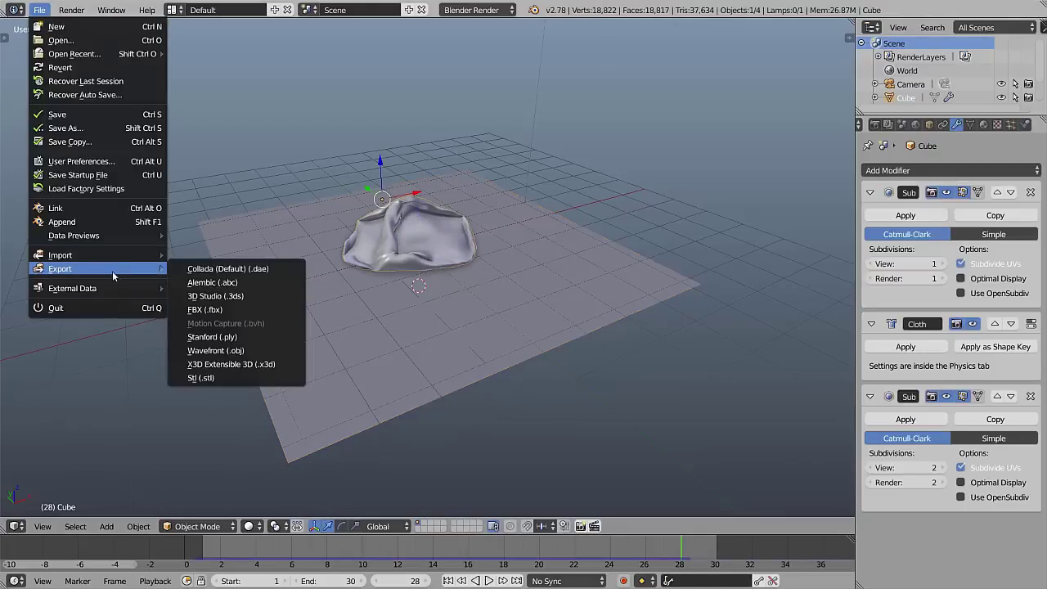
{"action": "left_click", "coordinate": [269, 283]}
{"action": "left_click", "coordinate": [88, 460]}
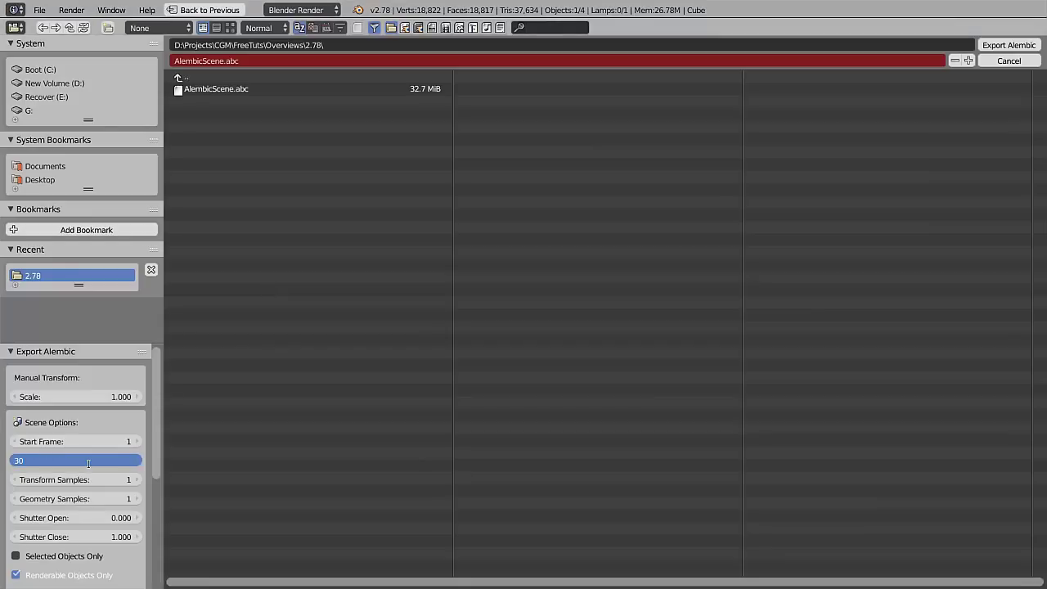
{"action": "key", "text": "Return"}
{"action": "left_click", "coordinate": [75, 399]}
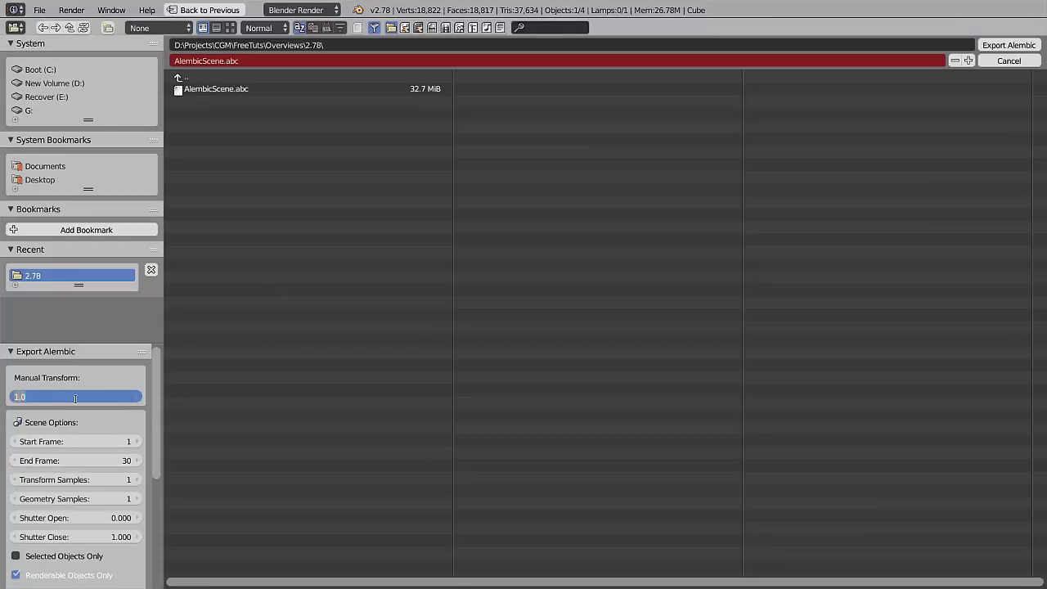
{"action": "type", "text": "100"}
{"action": "key", "text": "Return"}
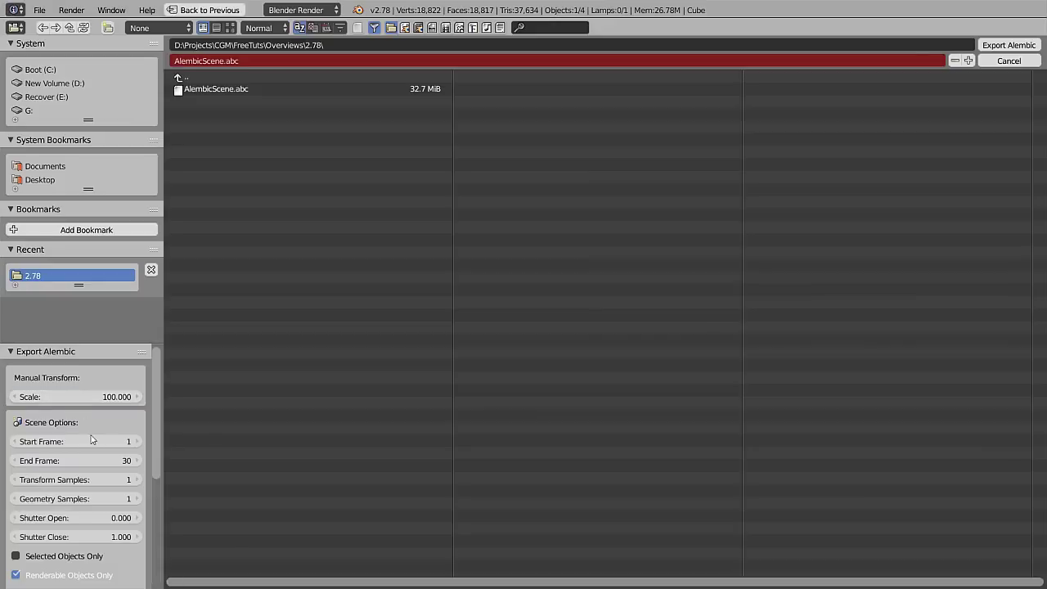
Step: Export selected objects only, not only renderable ones, with vertex colors, face sets and subdivision schema
{"action": "scroll", "coordinate": [98, 517], "scroll_direction": "down", "scroll_amount": 4}
{"action": "scroll", "coordinate": [97, 517], "scroll_direction": "down", "scroll_amount": 3}
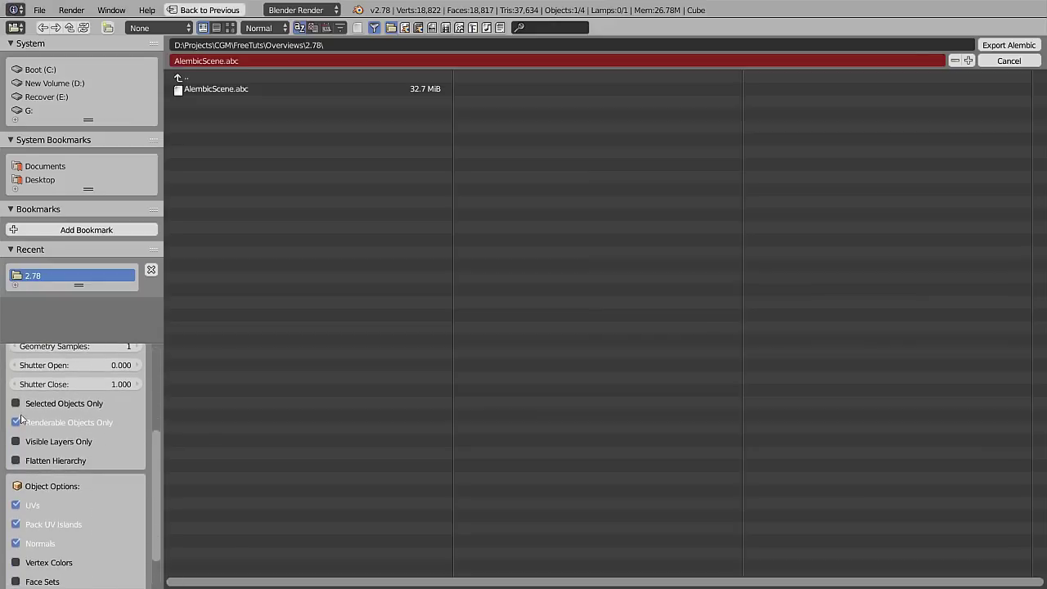
{"action": "left_click", "coordinate": [16, 403]}
{"action": "left_click", "coordinate": [16, 422]}
{"action": "scroll", "coordinate": [31, 515], "scroll_direction": "down", "scroll_amount": 2}
{"action": "left_click_drag", "start_coordinate": [16, 517], "coordinate": [13, 568]}
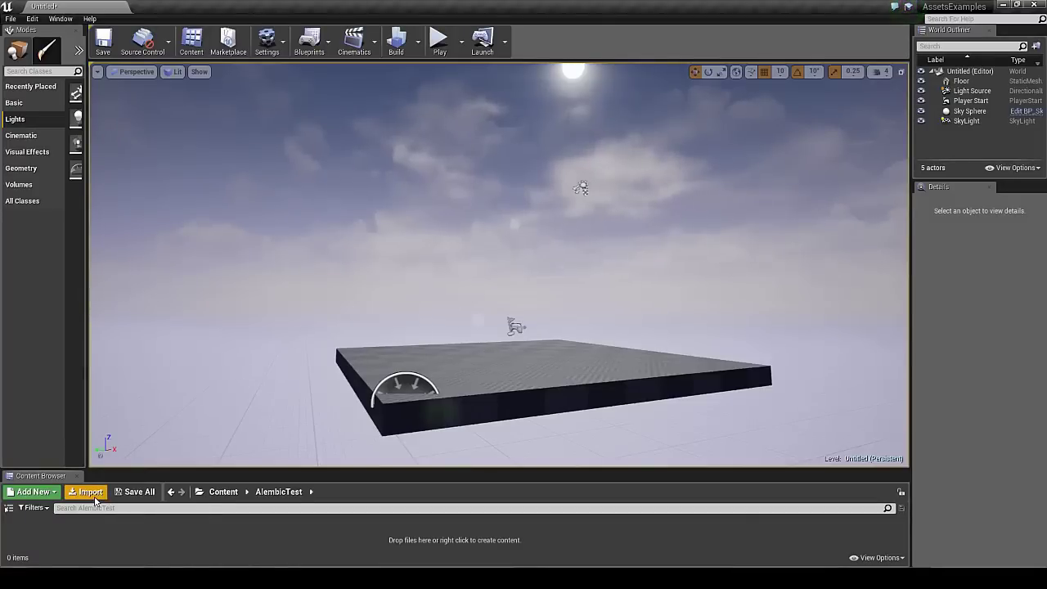
Step: Import AlembicScene.abc into the AlembicTest folder with Import Type Skeletal
{"action": "left_click", "coordinate": [90, 492]}
{"action": "left_click", "coordinate": [269, 124]}
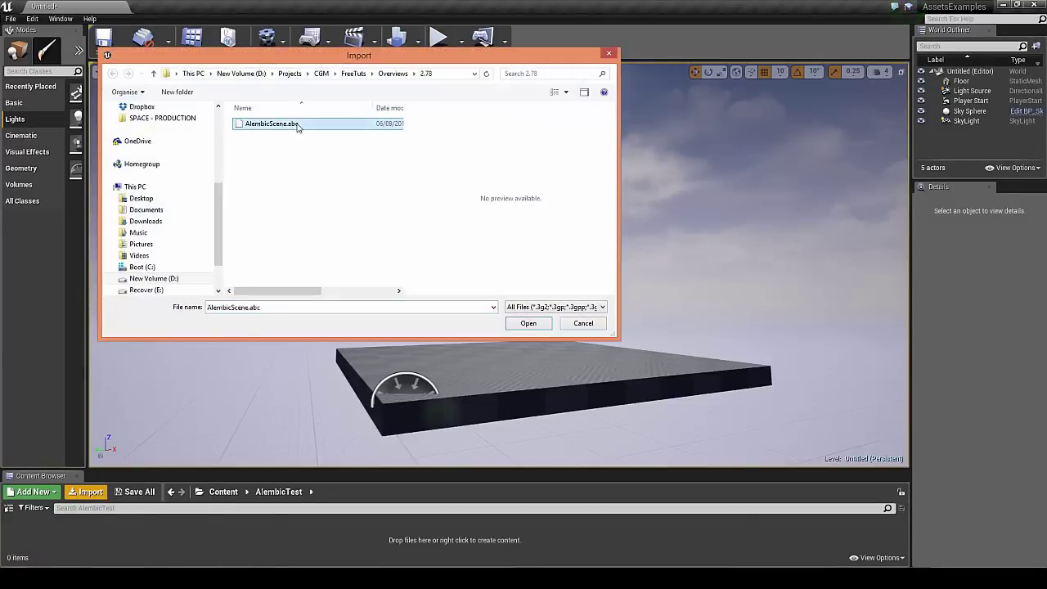
{"action": "left_click", "coordinate": [529, 324]}
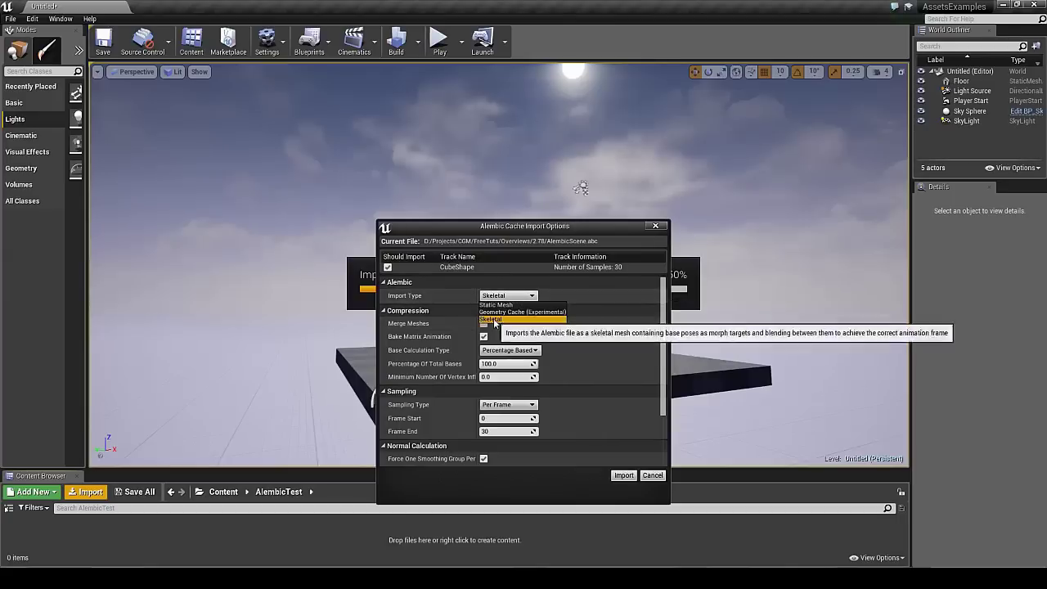
{"action": "scroll", "coordinate": [576, 401], "scroll_direction": "down", "scroll_amount": 2}
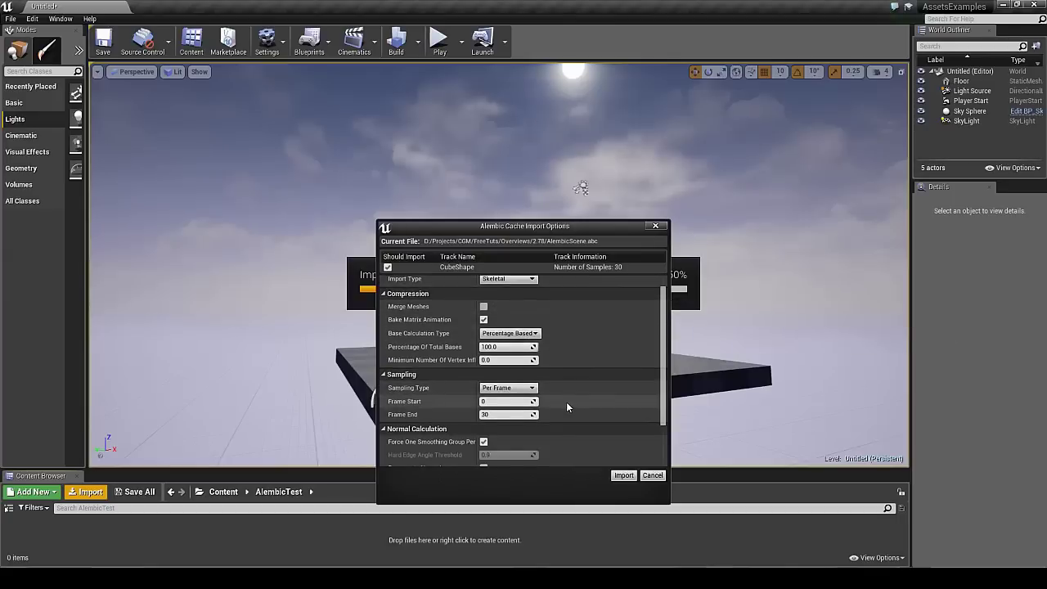
{"action": "scroll", "coordinate": [564, 406], "scroll_direction": "down", "scroll_amount": 2}
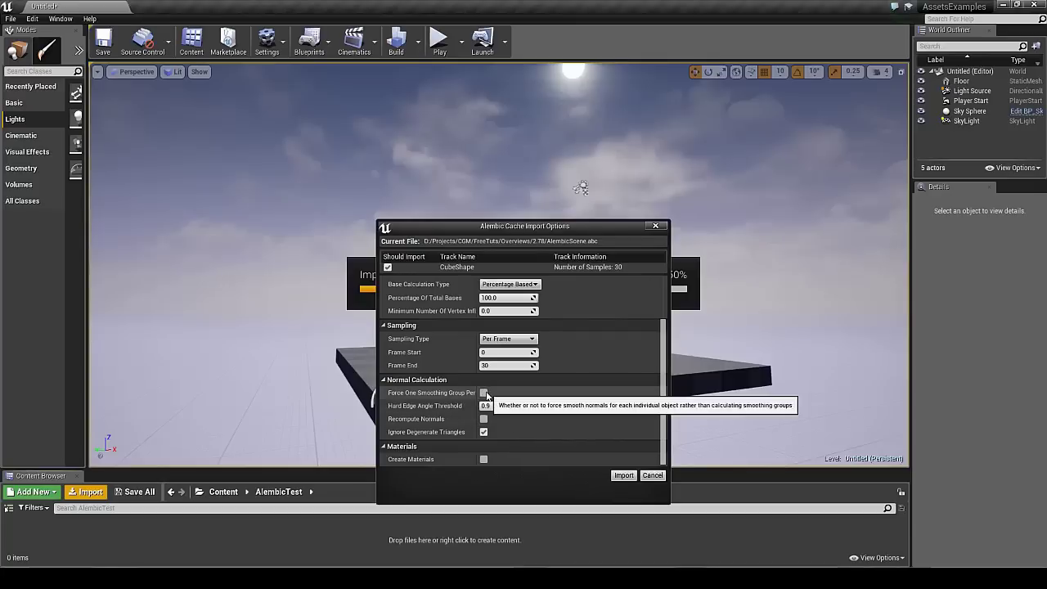
{"action": "left_click", "coordinate": [623, 477]}
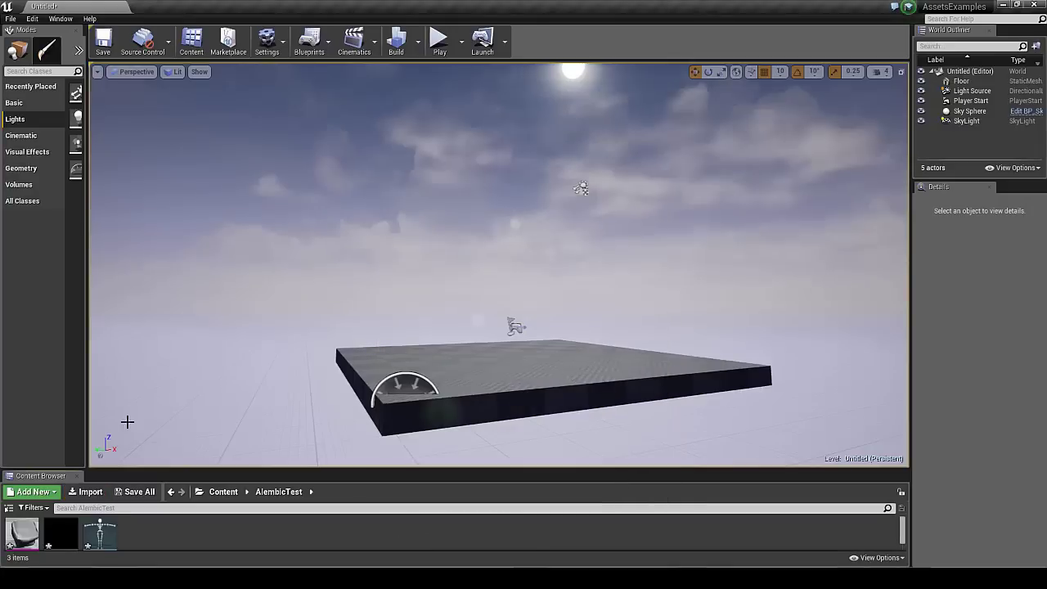
Step: Place the AlembicScene mesh into the level and raise it above the floor
{"action": "mouse_move", "coordinate": [59, 540]}
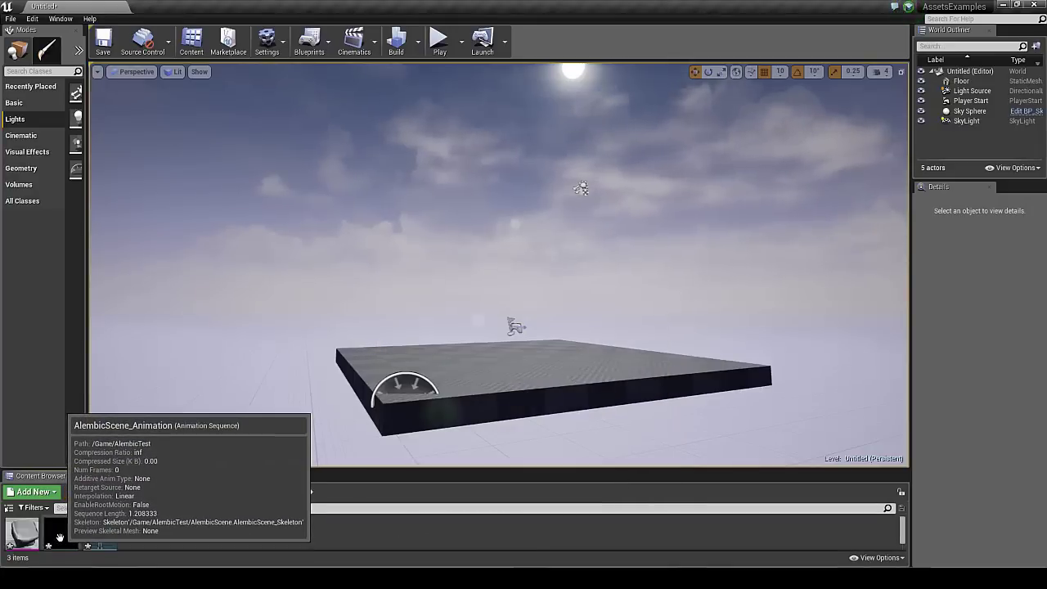
{"action": "double_click", "coordinate": [58, 536]}
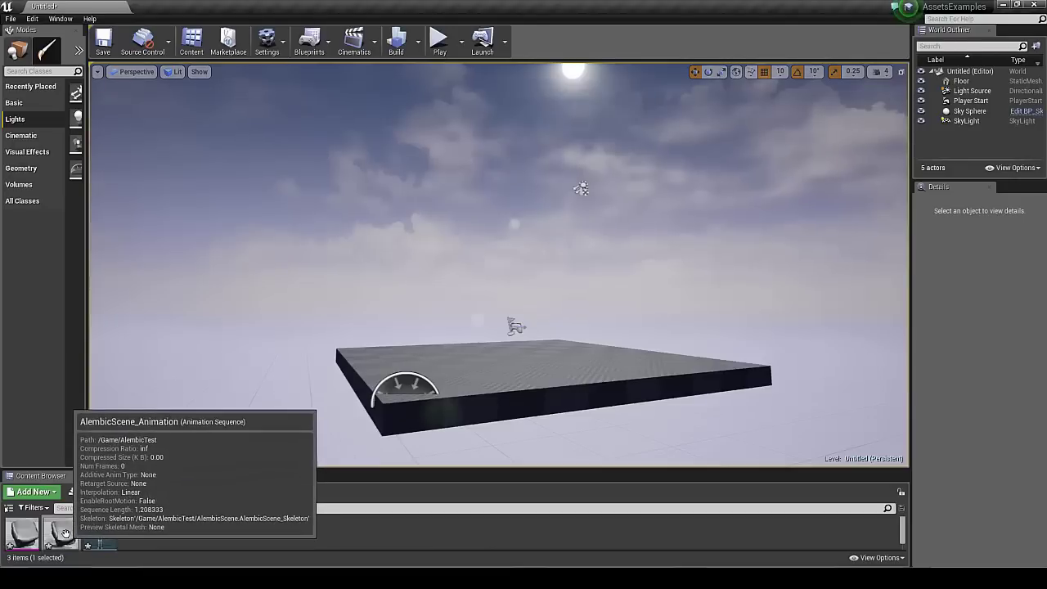
{"action": "left_click_drag", "start_coordinate": [61, 534], "coordinate": [509, 359]}
{"action": "key", "text": "f"}
{"action": "left_click_drag", "start_coordinate": [613, 257], "coordinate": [609, 215]}
Step: Tilt the mesh, apply the Simple Copper material, and play the level
{"action": "key", "text": "e"}
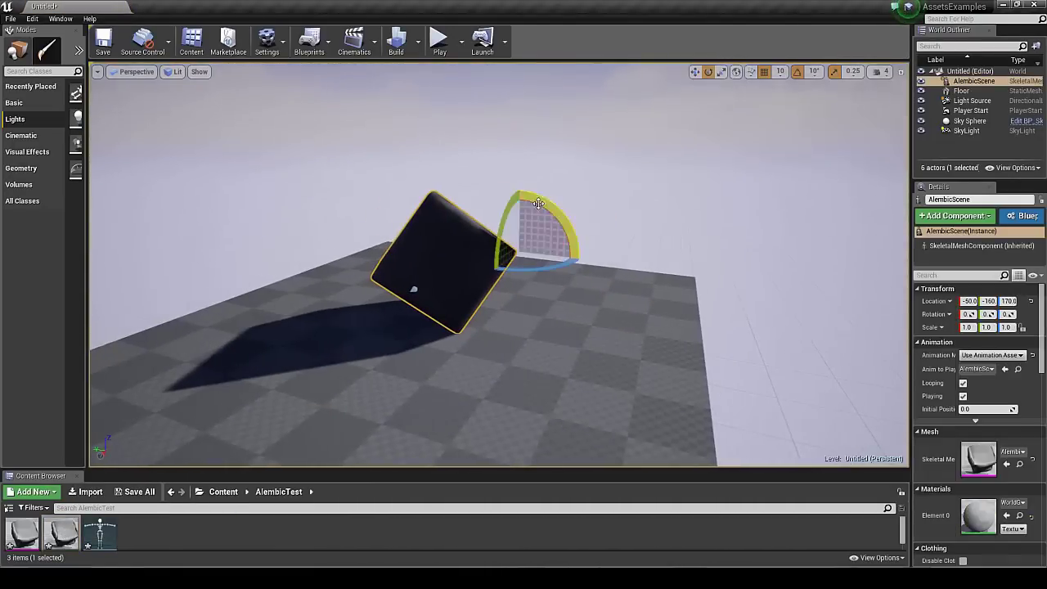
{"action": "left_click_drag", "start_coordinate": [536, 234], "coordinate": [524, 105]}
{"action": "key", "text": "w"}
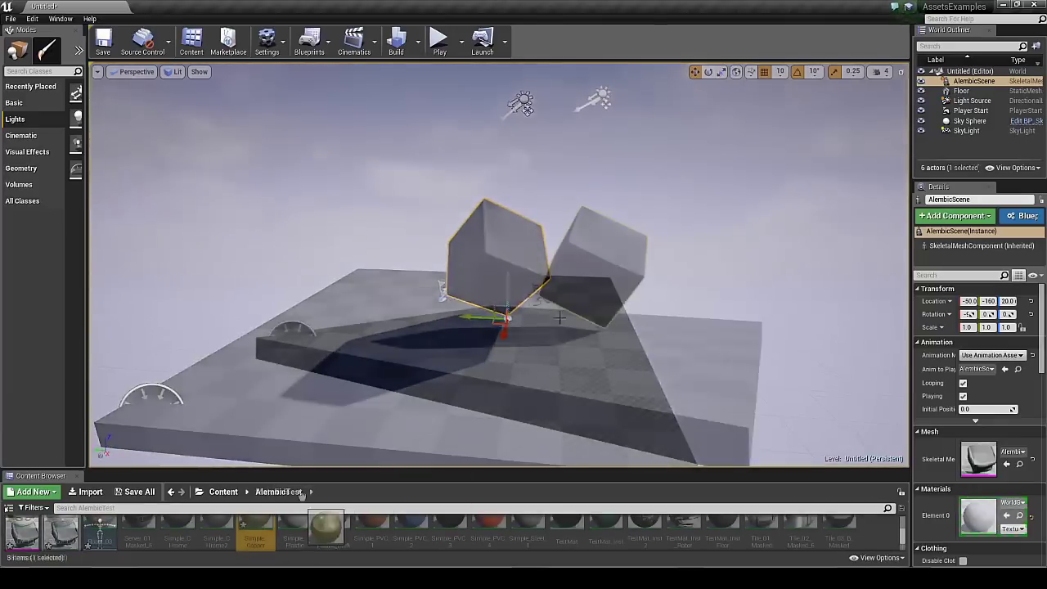
{"action": "left_click_drag", "start_coordinate": [256, 532], "coordinate": [597, 267]}
{"action": "key", "text": "alt+p"}
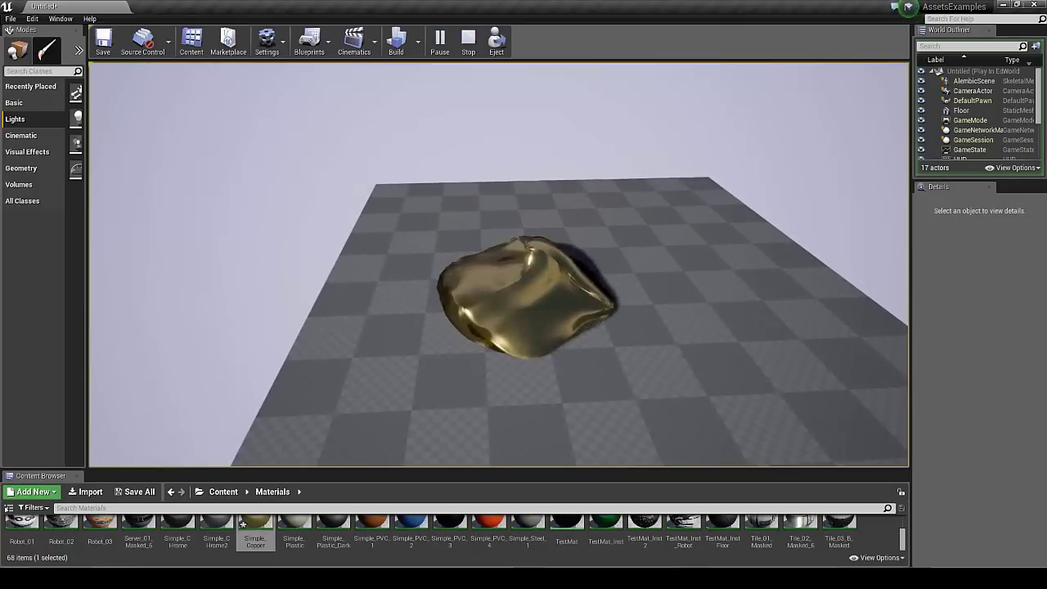